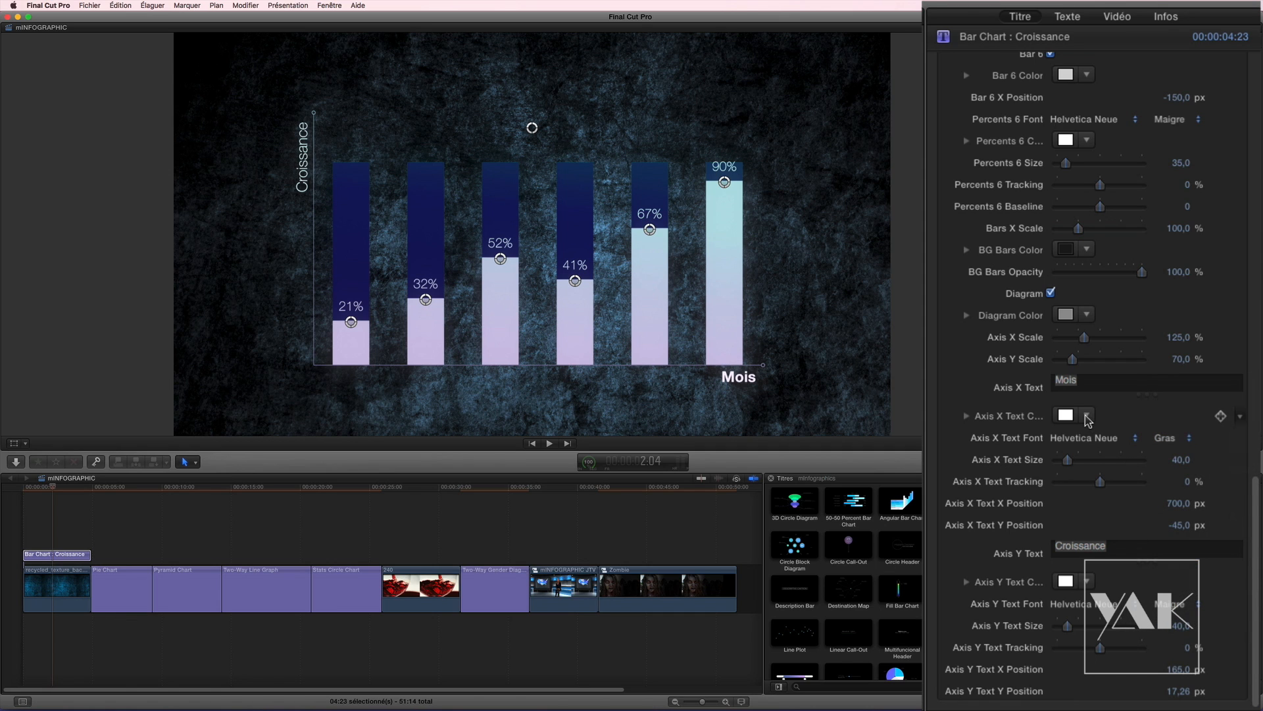
Step: Set the Y axis title's font style to Gras and select the title in the viewer
{"action": "left_click", "coordinate": [1169, 604]}
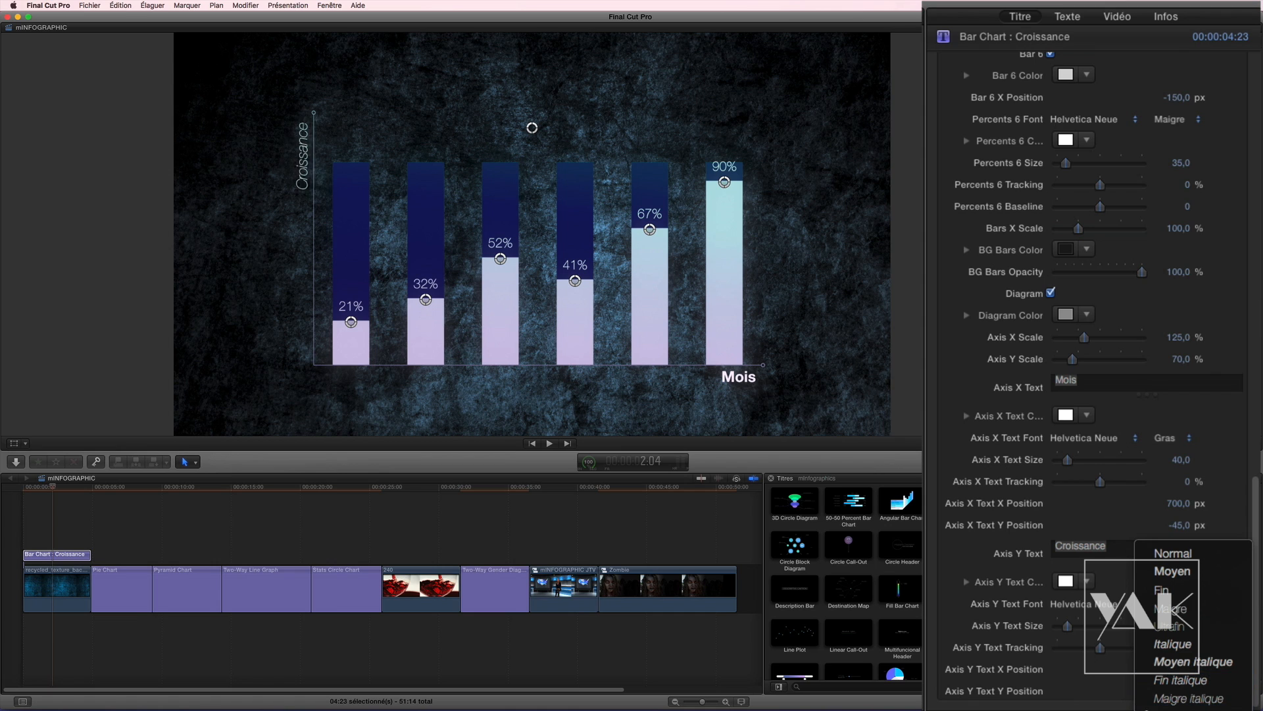
{"action": "left_click", "coordinate": [1166, 710]}
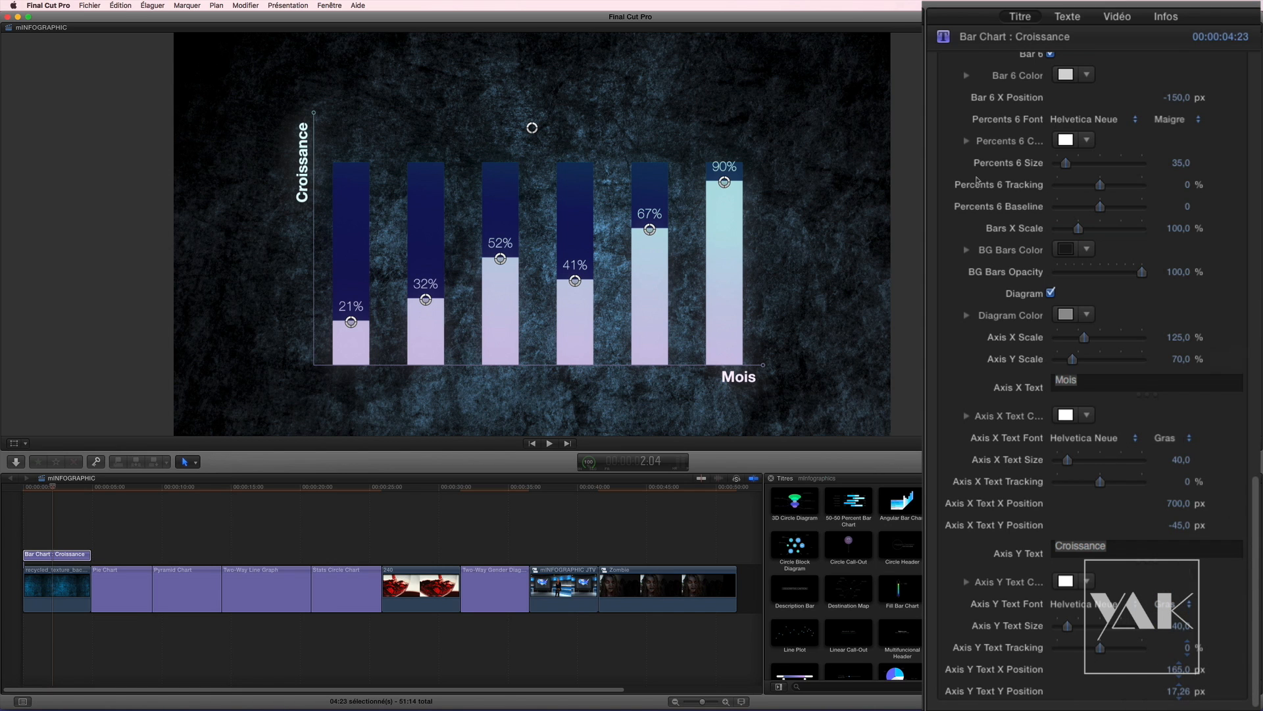
{"action": "left_click", "coordinate": [294, 136]}
Step: Turn off the bar chart's Build Out, and set Glow Exposure to 1,0 and Glow Amount to 12,0
{"action": "scroll", "coordinate": [1257, 597], "scroll_direction": "up", "scroll_amount": 1}
{"action": "scroll", "coordinate": [1256, 597], "scroll_direction": "up", "scroll_amount": 15}
{"action": "scroll", "coordinate": [1256, 597], "scroll_direction": "up", "scroll_amount": 20}
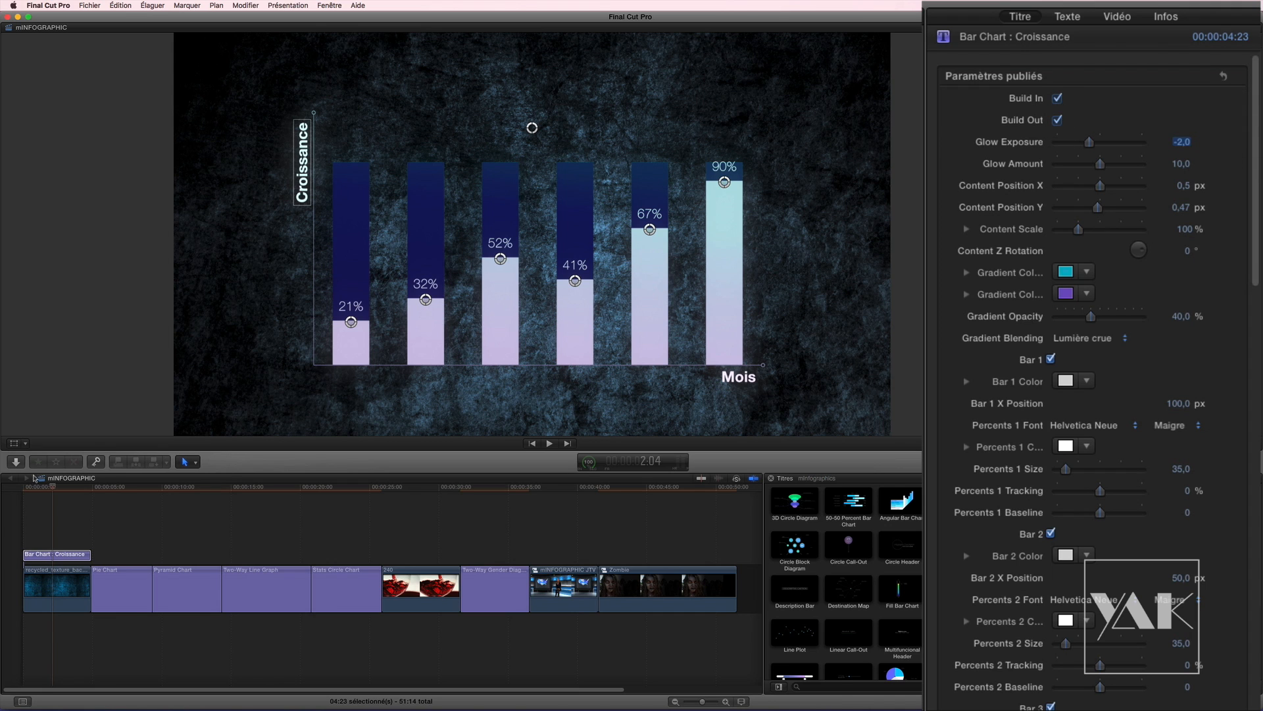
{"action": "left_click_drag", "start_coordinate": [45, 490], "coordinate": [79, 511]}
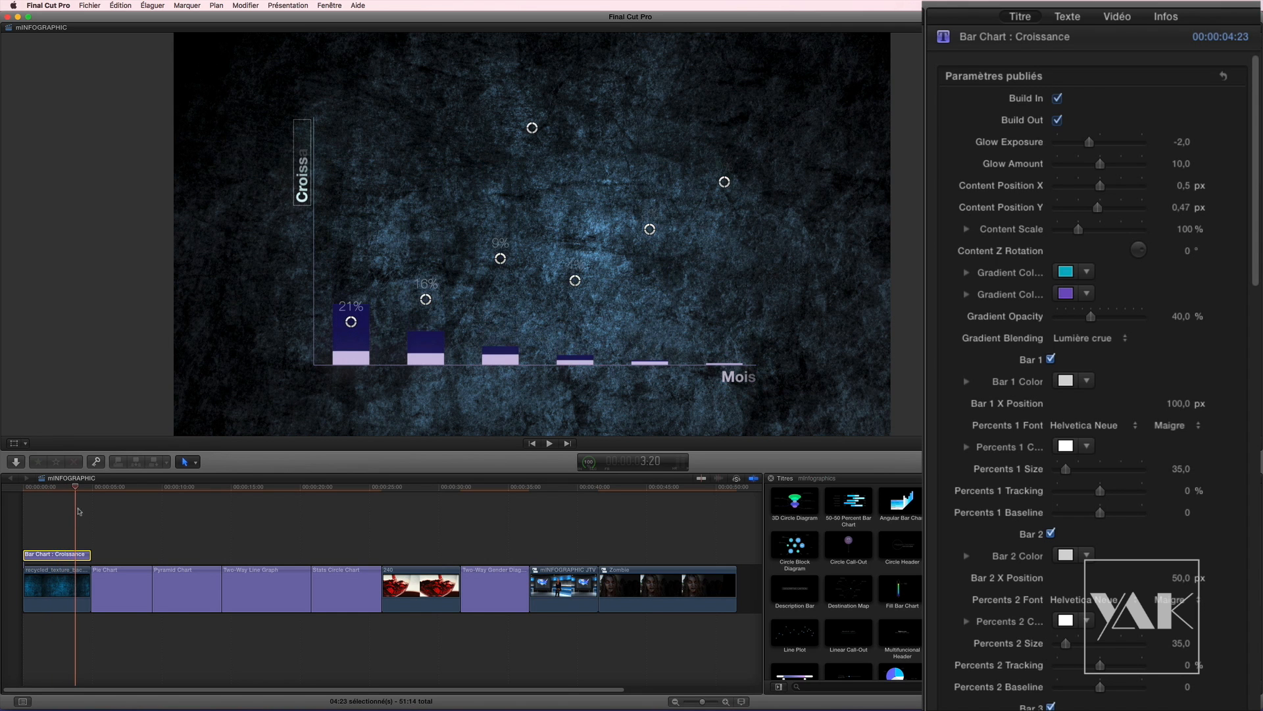
{"action": "left_click", "coordinate": [1057, 121]}
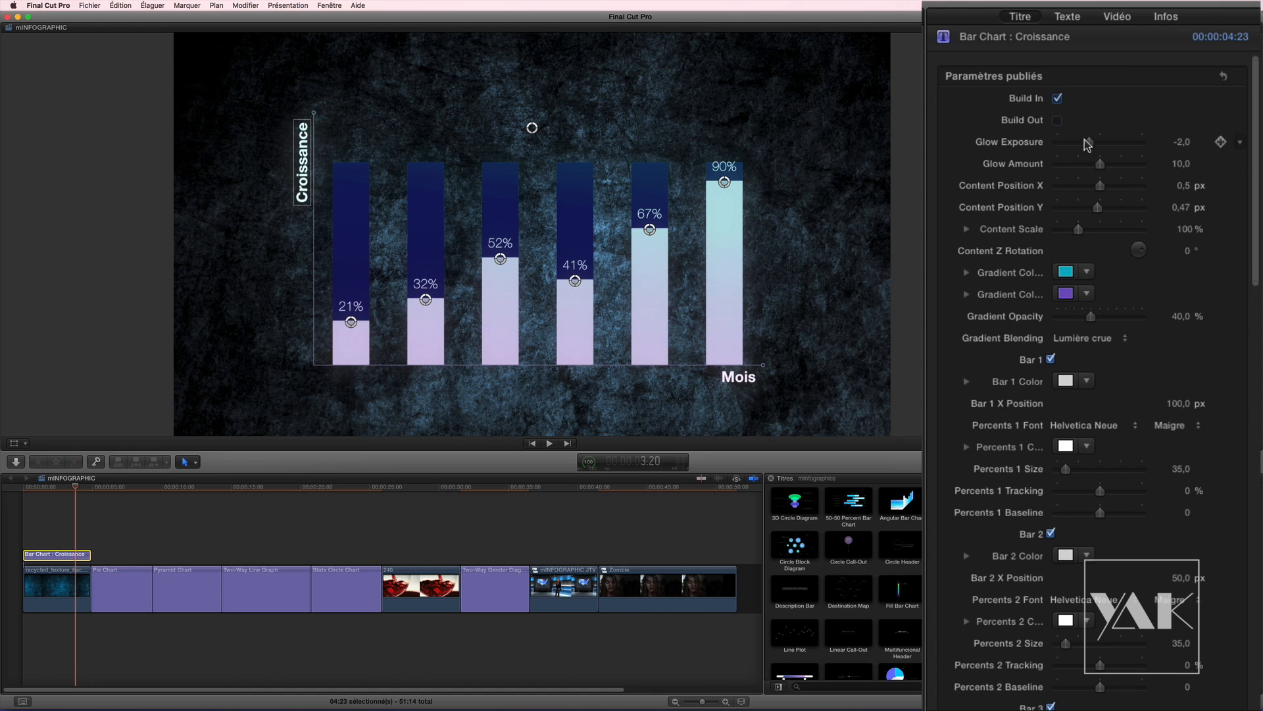
{"action": "mouse_move", "coordinate": [1091, 145]}
{"action": "left_mouse_down"}
{"action": "mouse_move", "coordinate": [1109, 146]}
{"action": "mouse_move", "coordinate": [1095, 146]}
{"action": "mouse_move", "coordinate": [1109, 163]}
{"action": "mouse_move", "coordinate": [1106, 143]}
{"action": "left_mouse_up"}
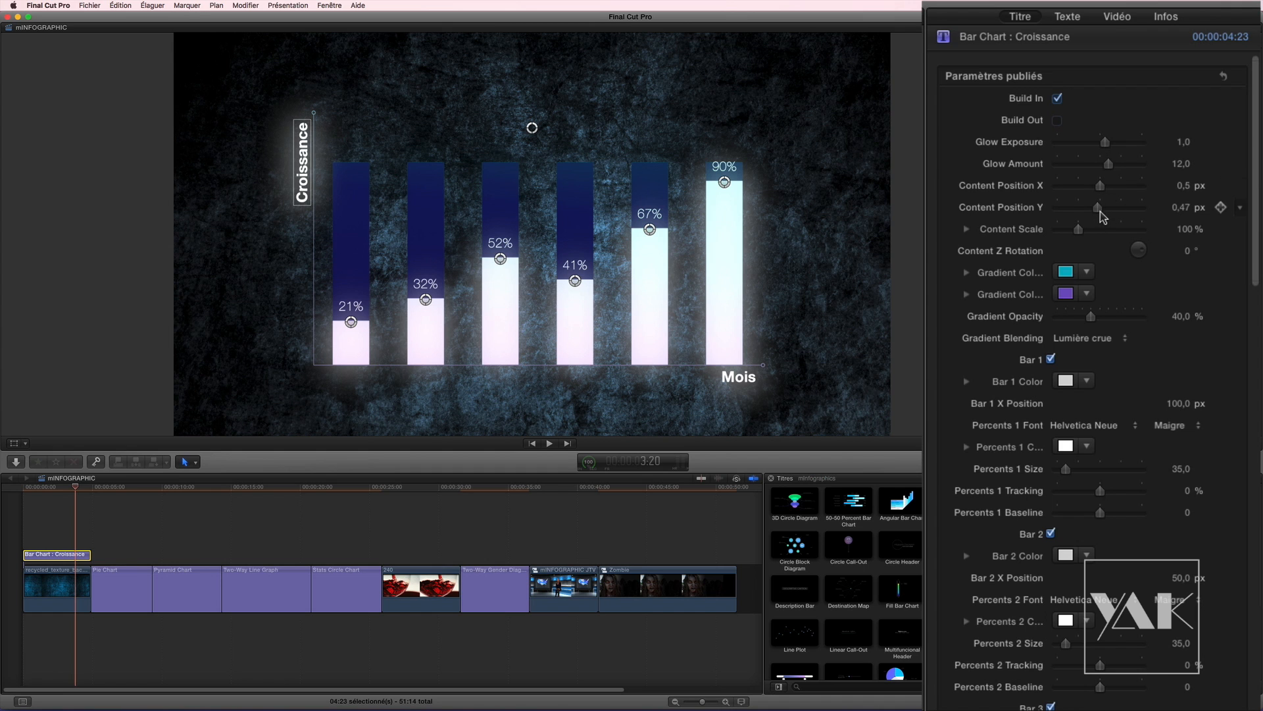
Step: Reposition the bar chart near the frame's centre at Content Position X 0,49 and set its Content Scale to 93 %
{"action": "left_click", "coordinate": [1067, 229]}
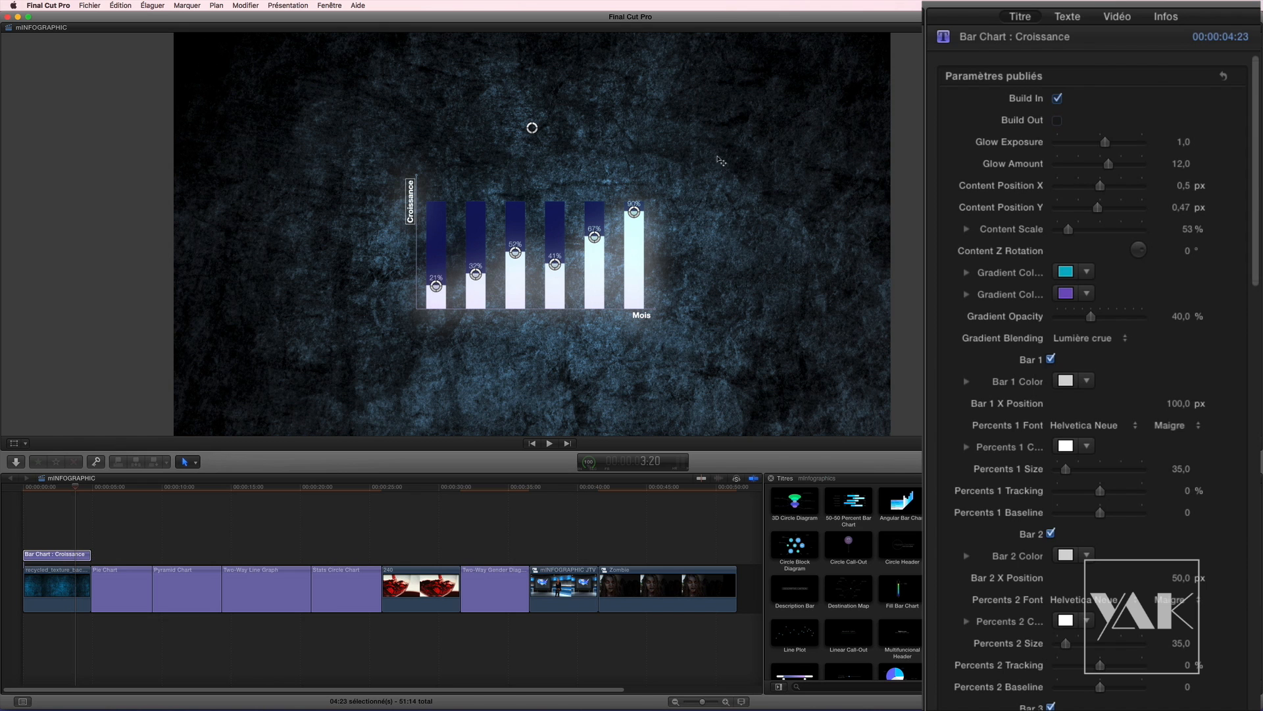
{"action": "double_click", "coordinate": [531, 128]}
{"action": "left_click_drag", "start_coordinate": [531, 128], "coordinate": [664, 100]}
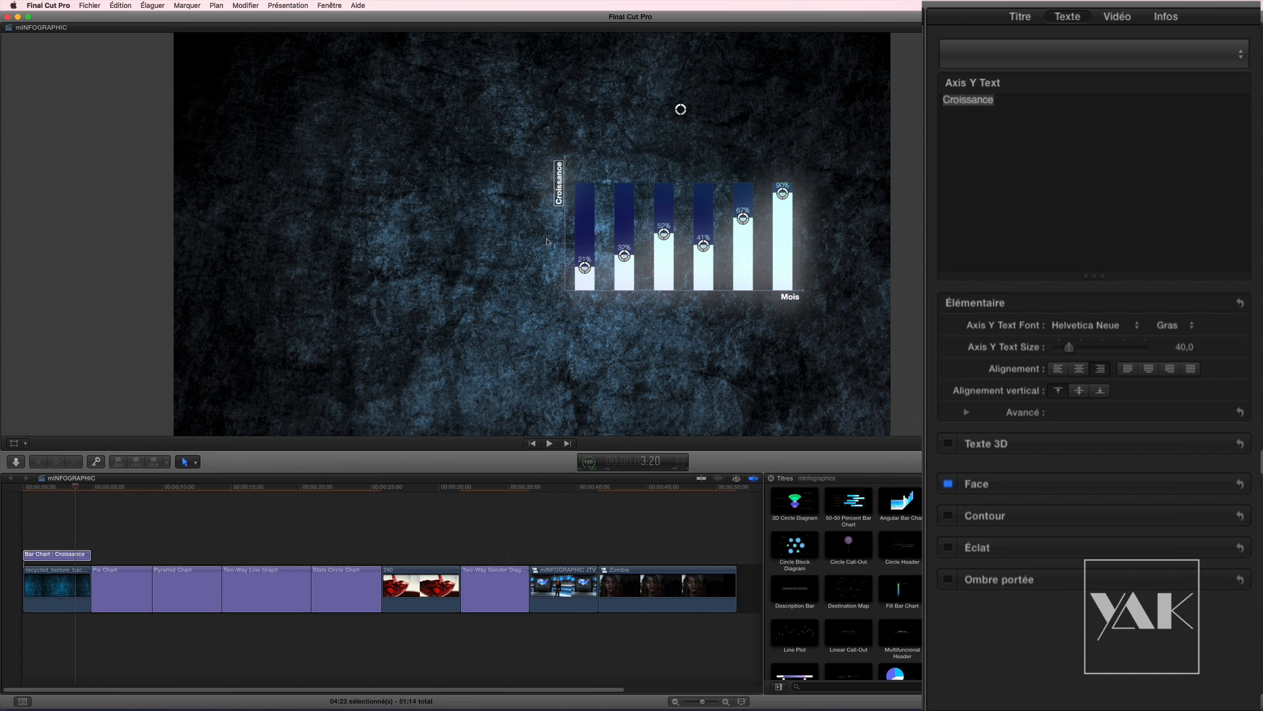
{"action": "left_click_drag", "start_coordinate": [680, 107], "coordinate": [522, 127]}
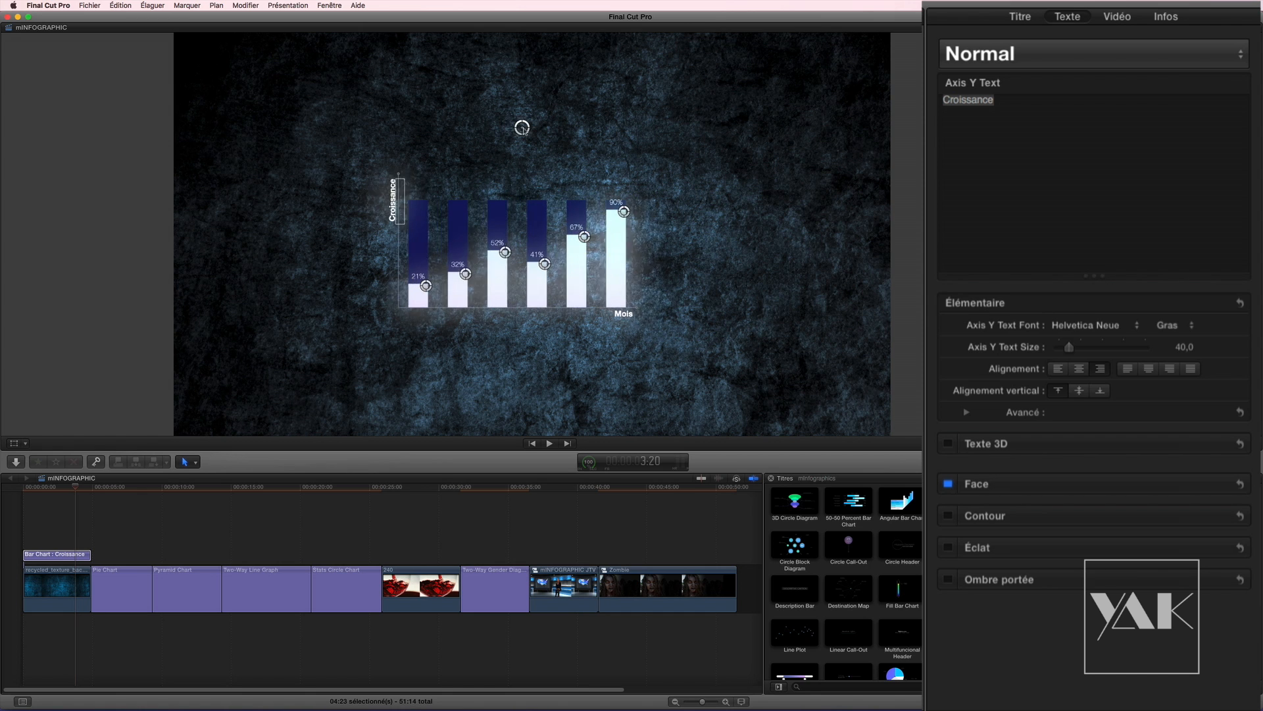
{"action": "left_click", "coordinate": [1020, 17]}
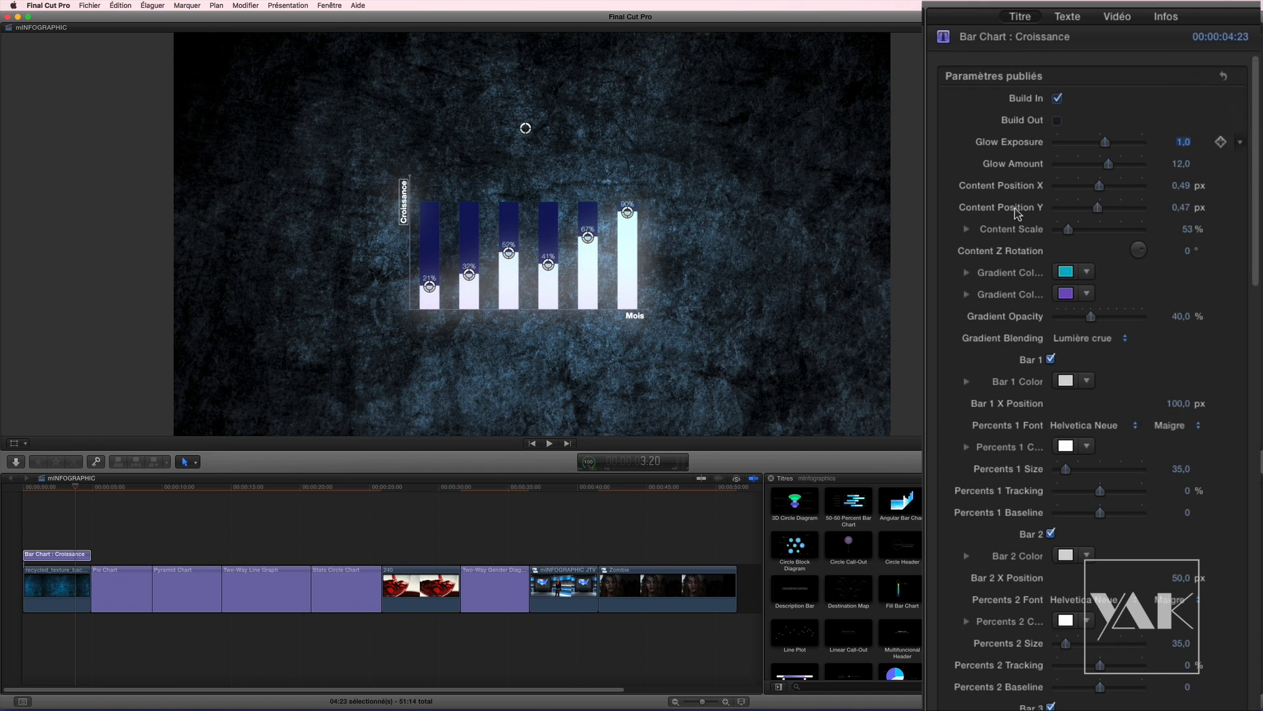
{"action": "left_click_drag", "start_coordinate": [1068, 230], "coordinate": [1077, 231]}
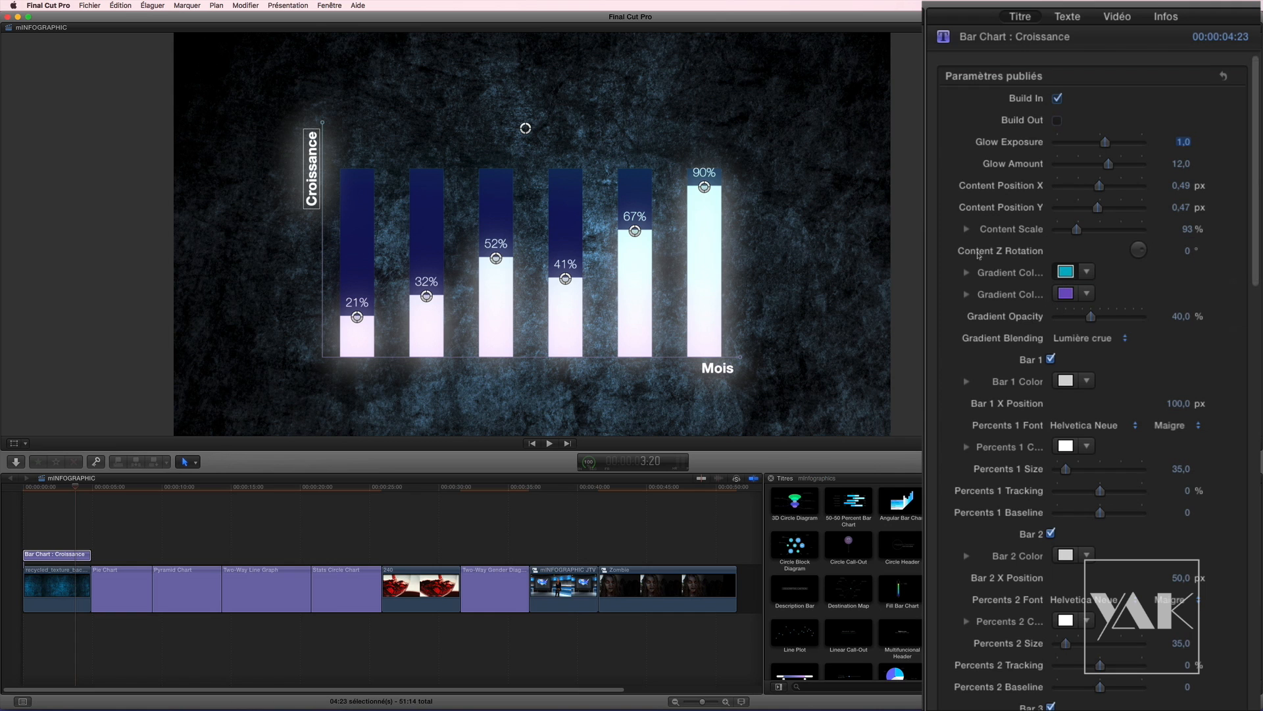
Step: Change the bar chart's two gradient colours to green and red
{"action": "key", "text": "super+z"}
{"action": "key", "text": "super+z"}
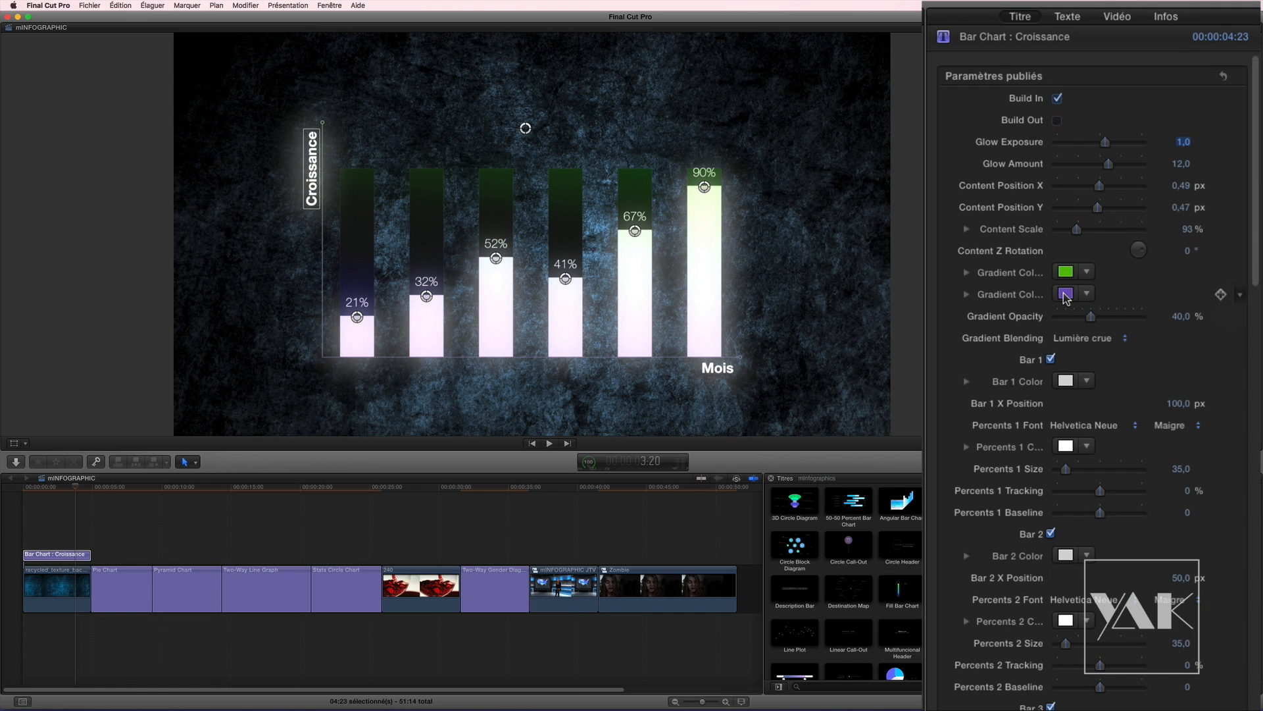
{"action": "key", "text": "super+z"}
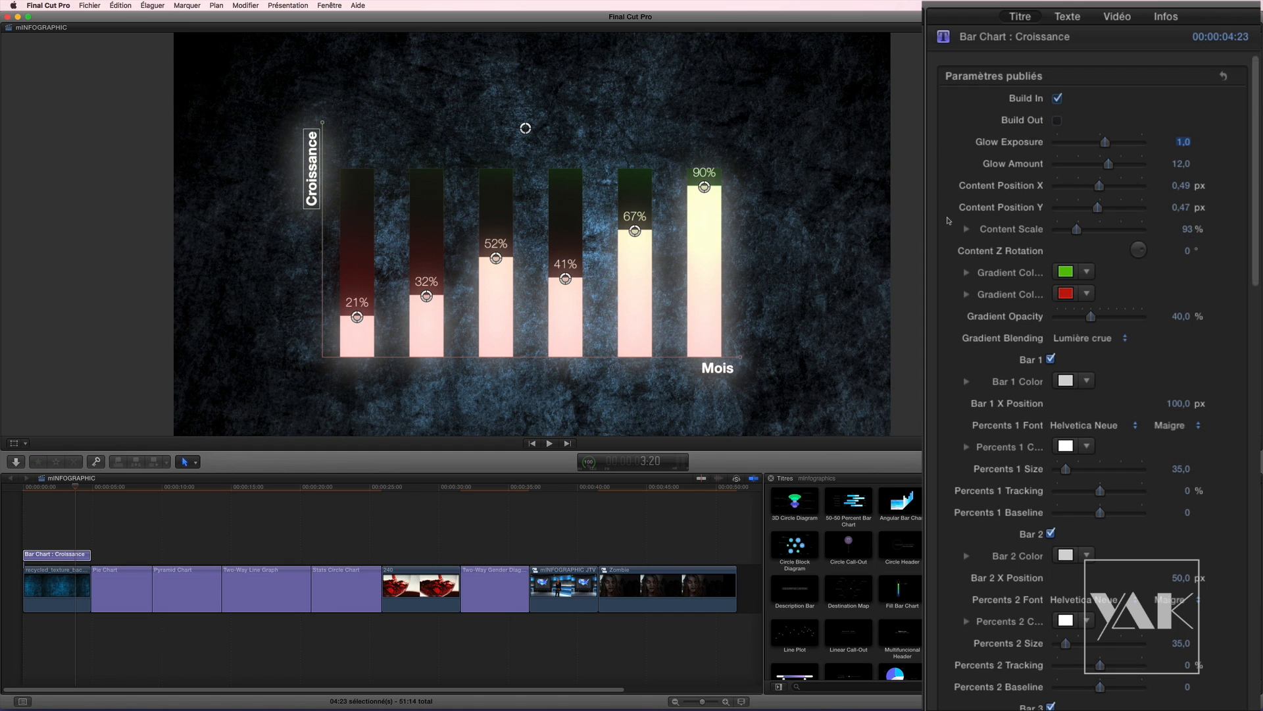
Step: Set Gradient Blending to Ajouter and lower the fifth bar to 54%
{"action": "left_click", "coordinate": [1082, 339]}
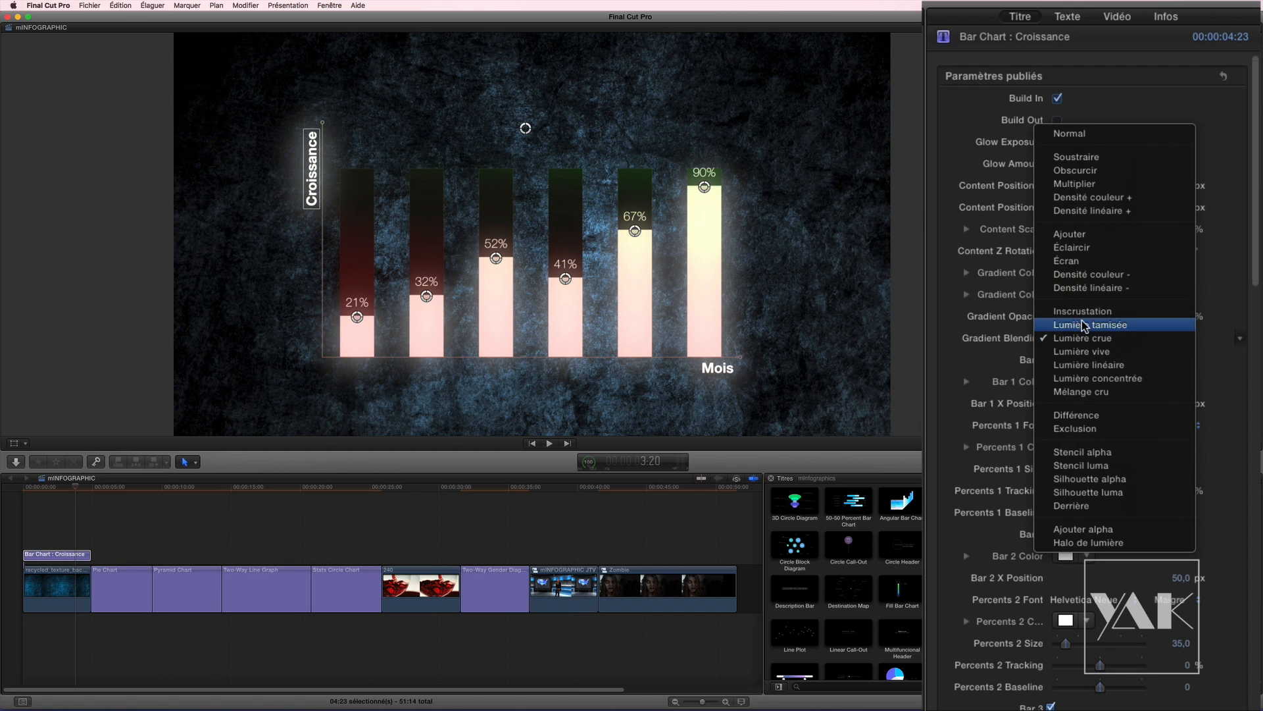
{"action": "left_click", "coordinate": [1076, 235]}
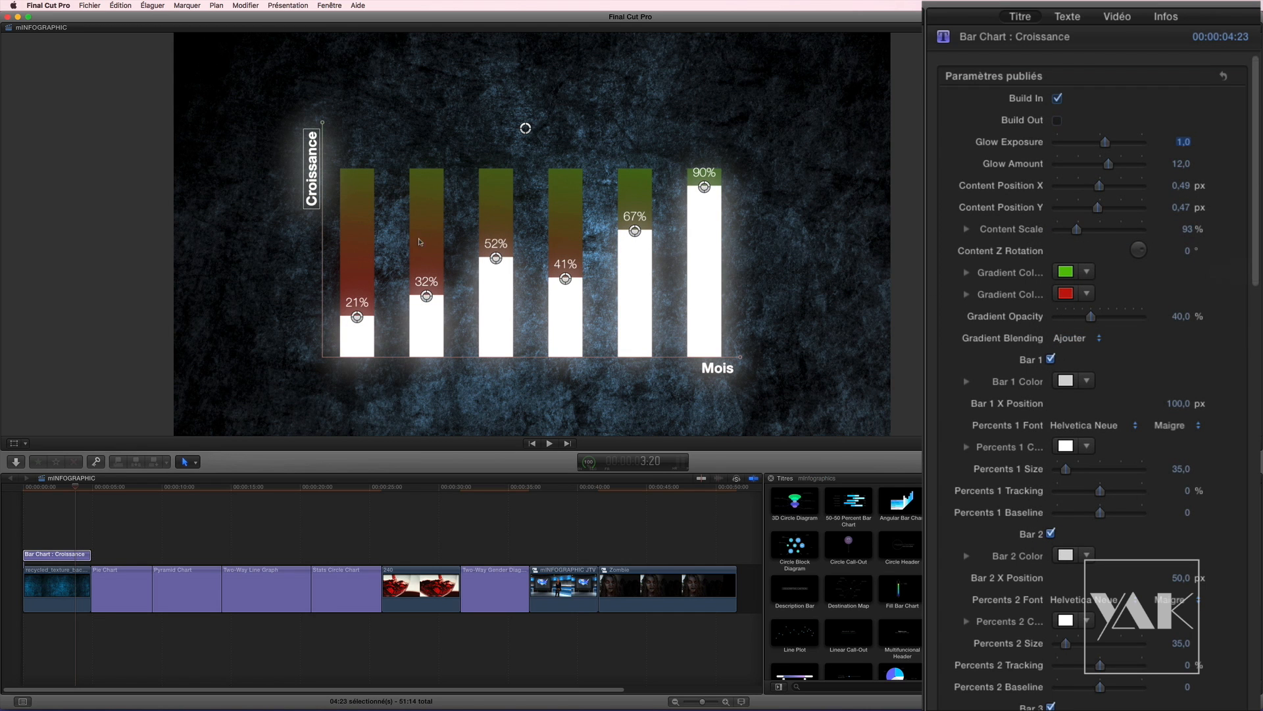
{"action": "mouse_move", "coordinate": [633, 235]}
{"action": "left_mouse_down"}
{"action": "mouse_move", "coordinate": [639, 352]}
{"action": "mouse_move", "coordinate": [635, 198]}
{"action": "mouse_move", "coordinate": [635, 326]}
{"action": "mouse_move", "coordinate": [635, 255]}
{"action": "left_mouse_up"}
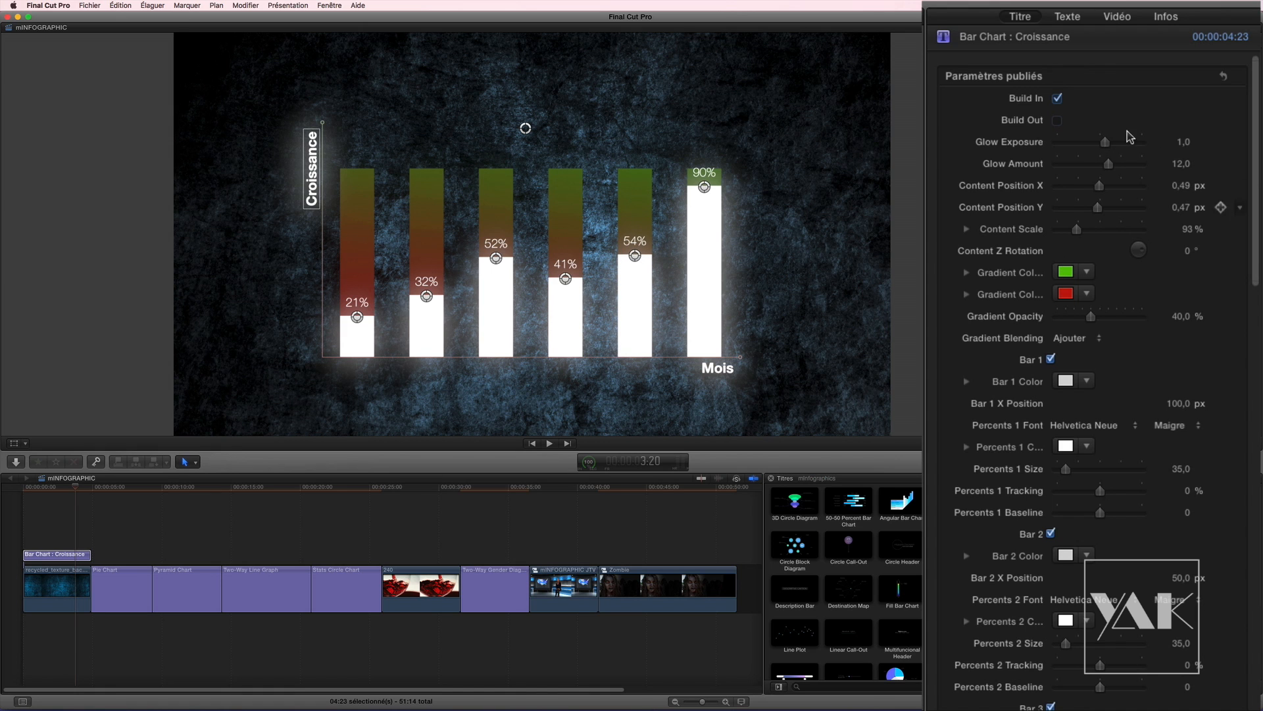
Step: Set Glow Exposure to 0, Glow Amount to 7,0 and Gradient Opacity to 35,64 %
{"action": "left_click", "coordinate": [1087, 148]}
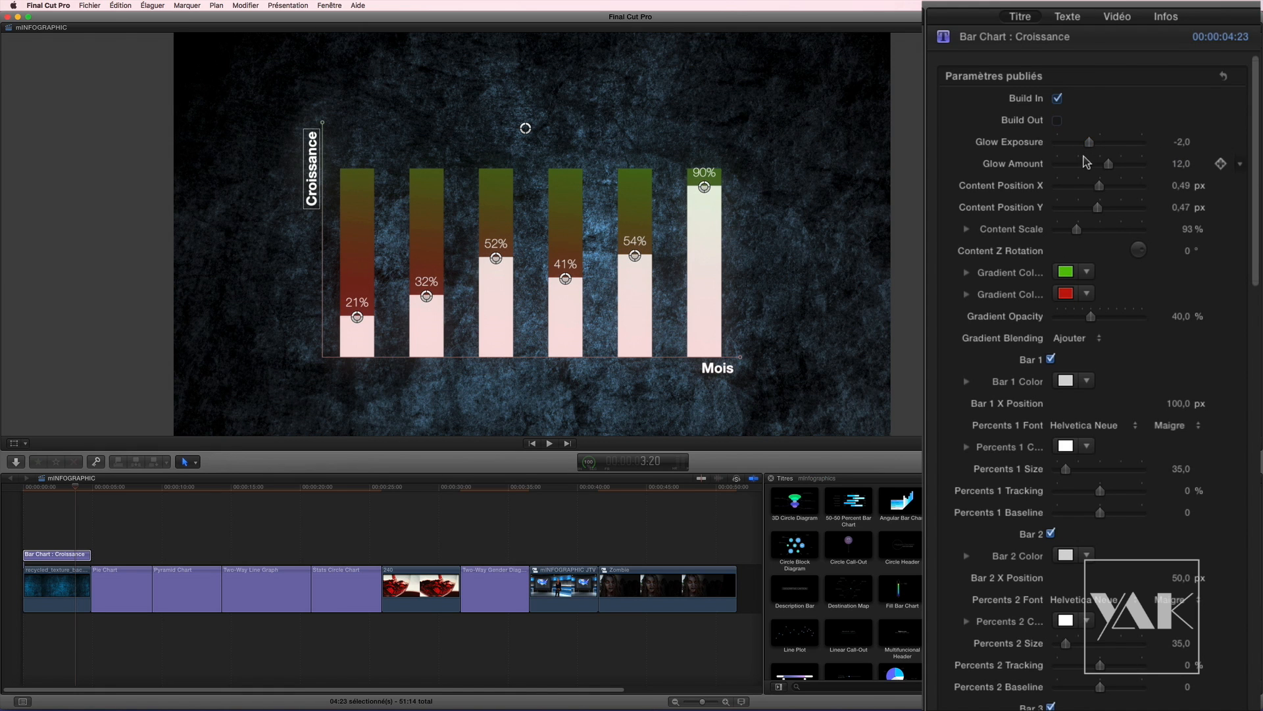
{"action": "left_click", "coordinate": [1086, 164]}
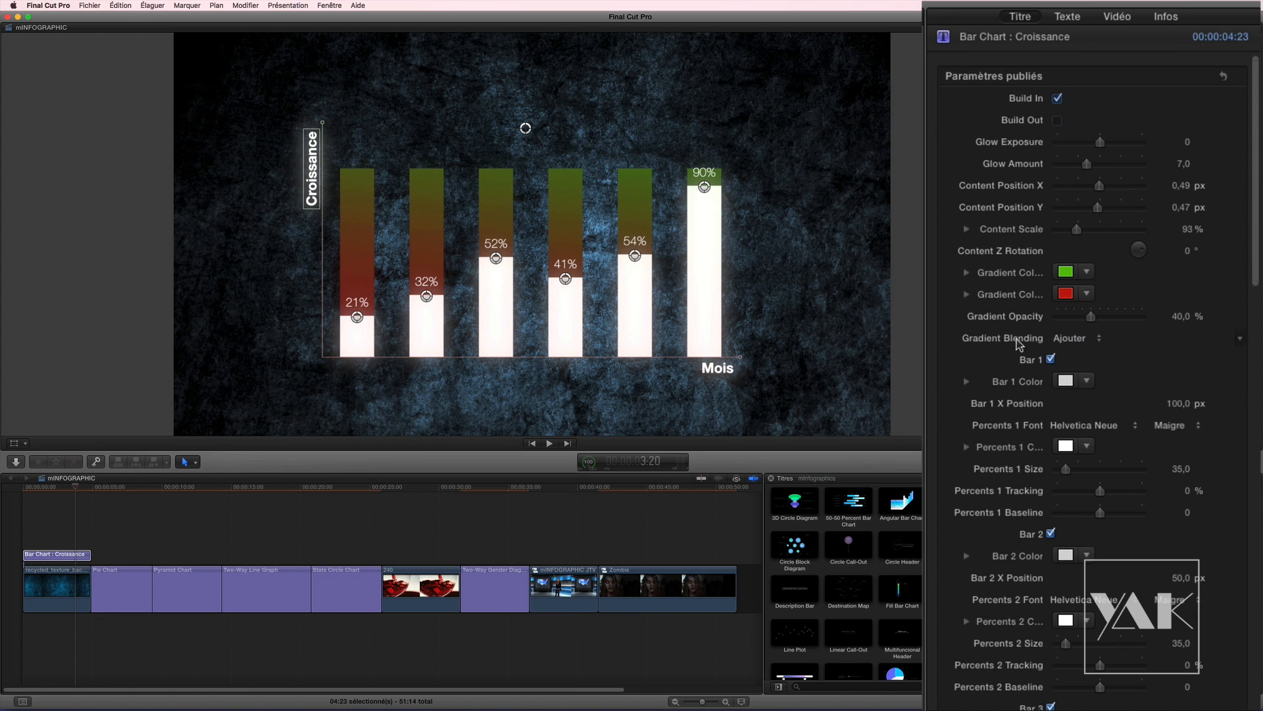
{"action": "mouse_move", "coordinate": [1090, 316]}
{"action": "left_mouse_down"}
{"action": "mouse_move", "coordinate": [1070, 318]}
{"action": "mouse_move", "coordinate": [1146, 313]}
{"action": "mouse_move", "coordinate": [1088, 316]}
{"action": "left_mouse_up"}
Step: Switch Bar 1 off and back on, and do the same with Bar 2
{"action": "left_click", "coordinate": [1051, 359]}
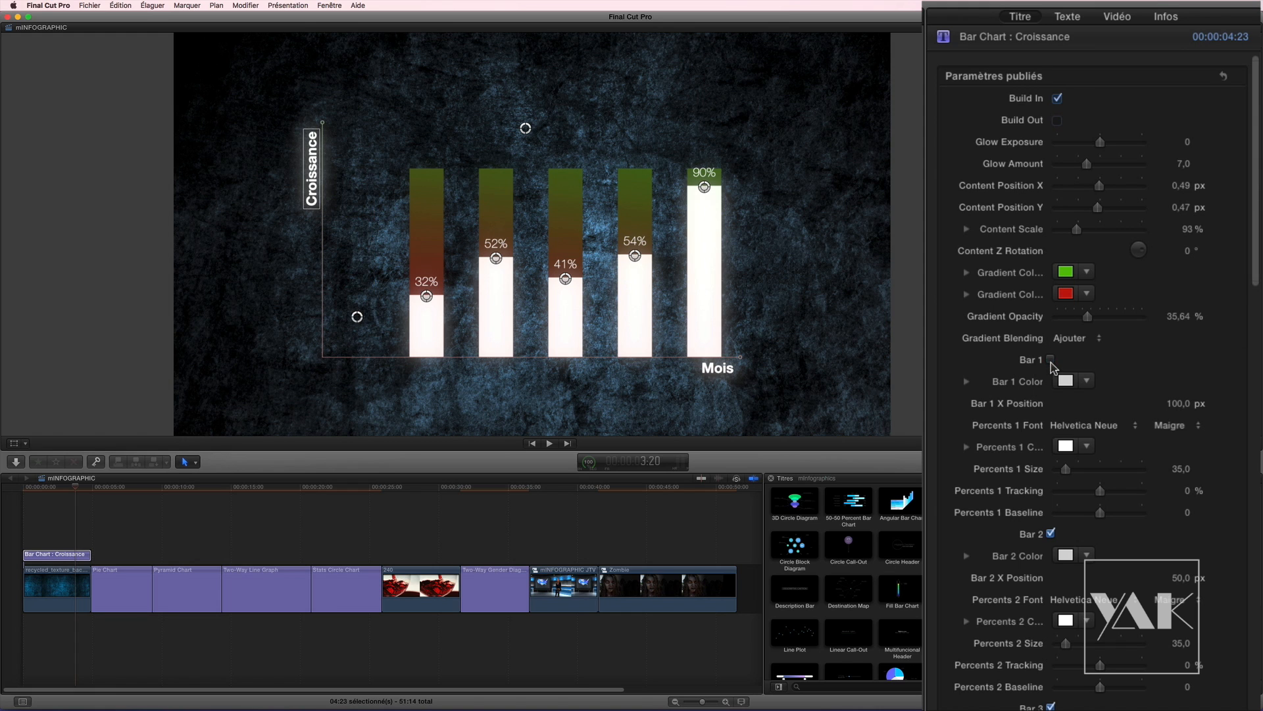
{"action": "left_click", "coordinate": [1052, 361]}
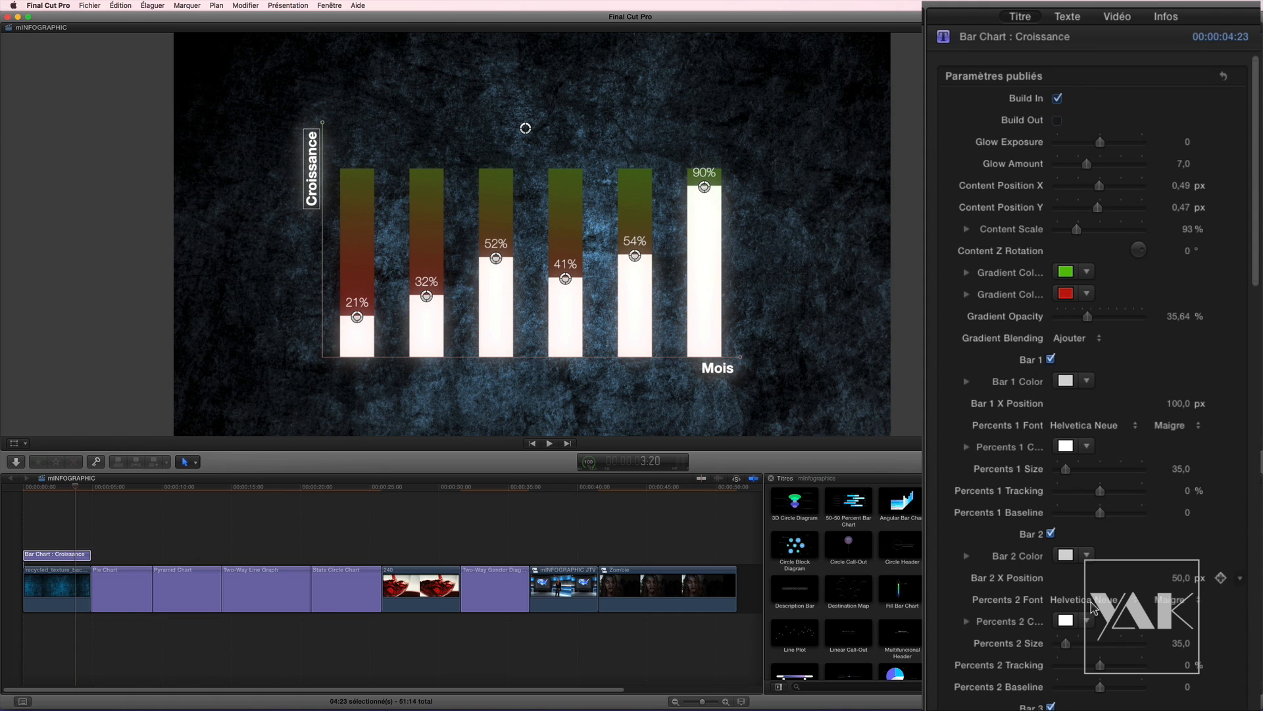
{"action": "left_click", "coordinate": [1051, 533]}
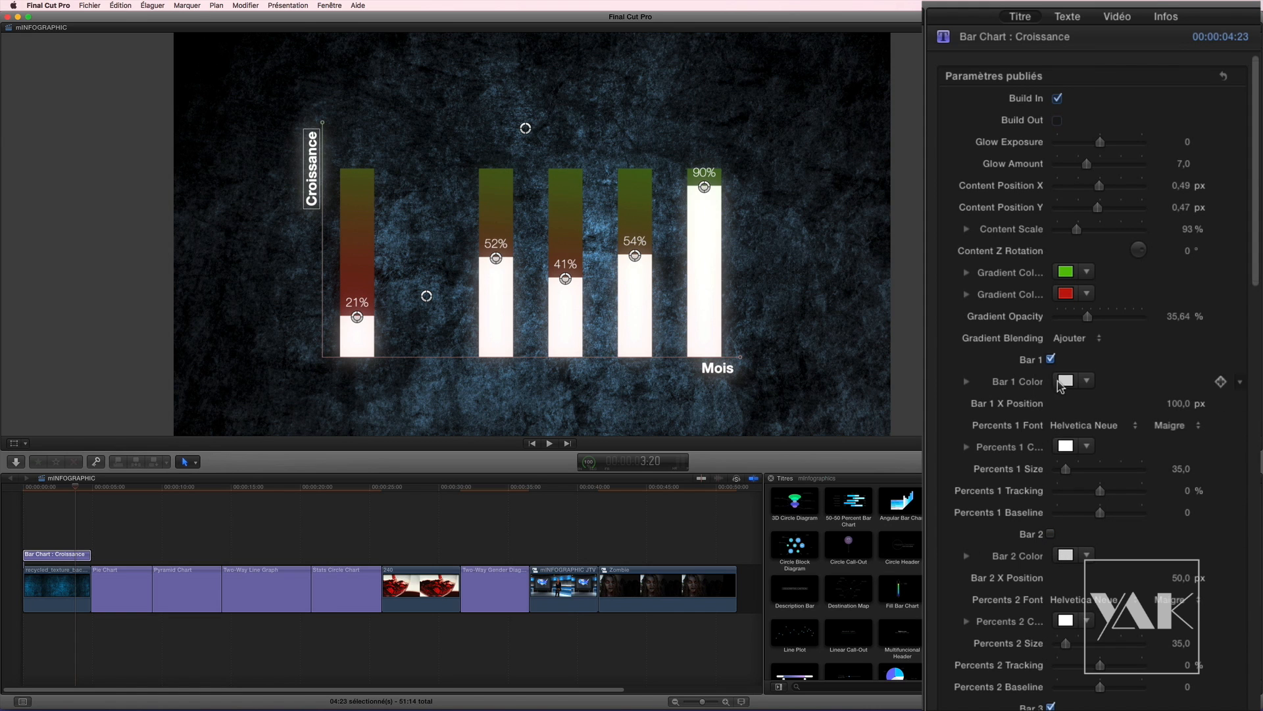
{"action": "left_click", "coordinate": [1051, 534]}
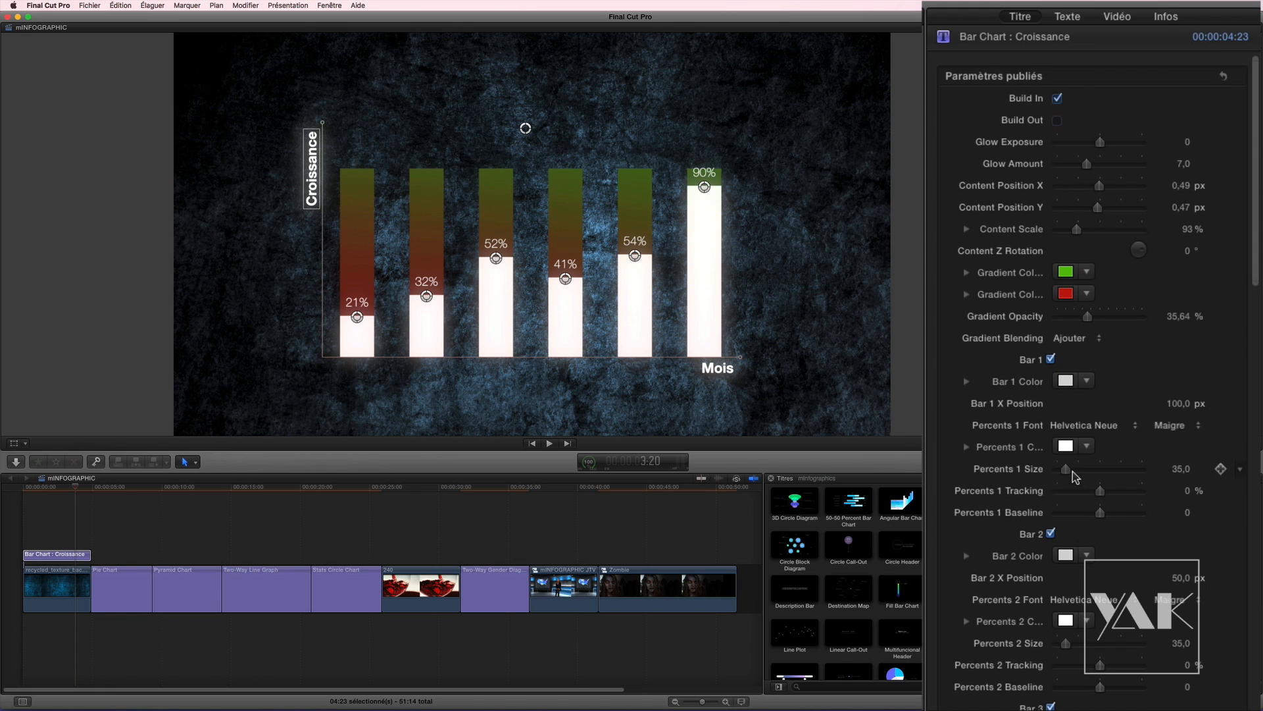
Step: Set the first bar's percentage label size to 91,0 and scrub the bar chart clip to 2:19
{"action": "left_click_drag", "start_coordinate": [1068, 471], "coordinate": [1107, 472]}
{"action": "left_click_drag", "start_coordinate": [1127, 475], "coordinate": [1089, 479]}
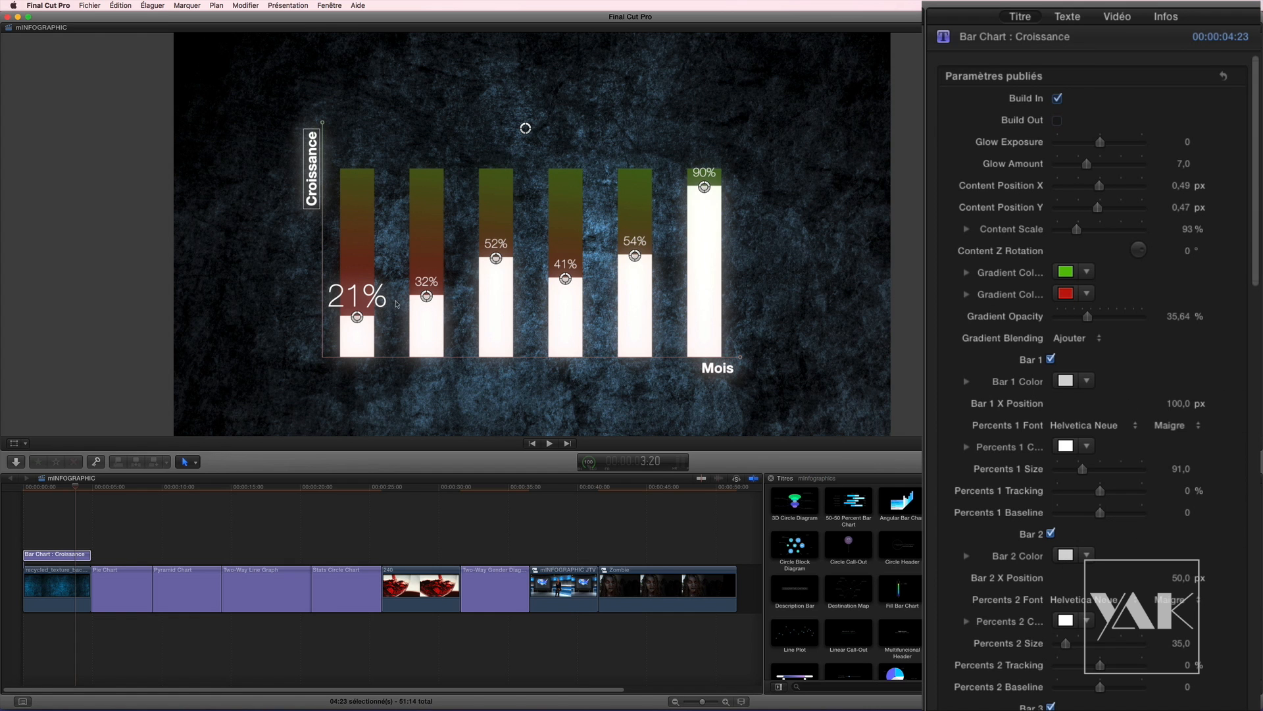
{"action": "mouse_move", "coordinate": [50, 491]}
{"action": "left_mouse_down"}
{"action": "mouse_move", "coordinate": [33, 499]}
{"action": "mouse_move", "coordinate": [61, 503]}
{"action": "left_mouse_up"}
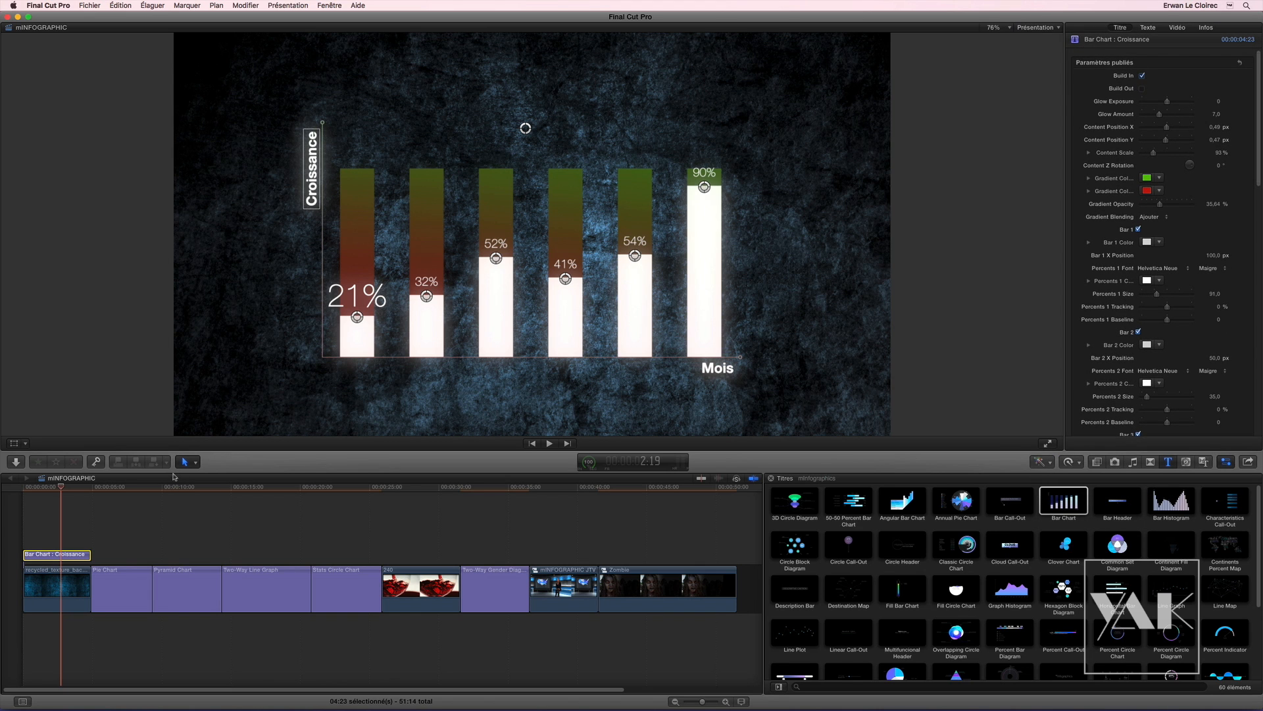
Step: Select the Pie Chart title in the timeline and resize its slices to 22,6% WINS, 45,5% LOSES and 20,7% DRAWS
{"action": "left_click", "coordinate": [111, 491]}
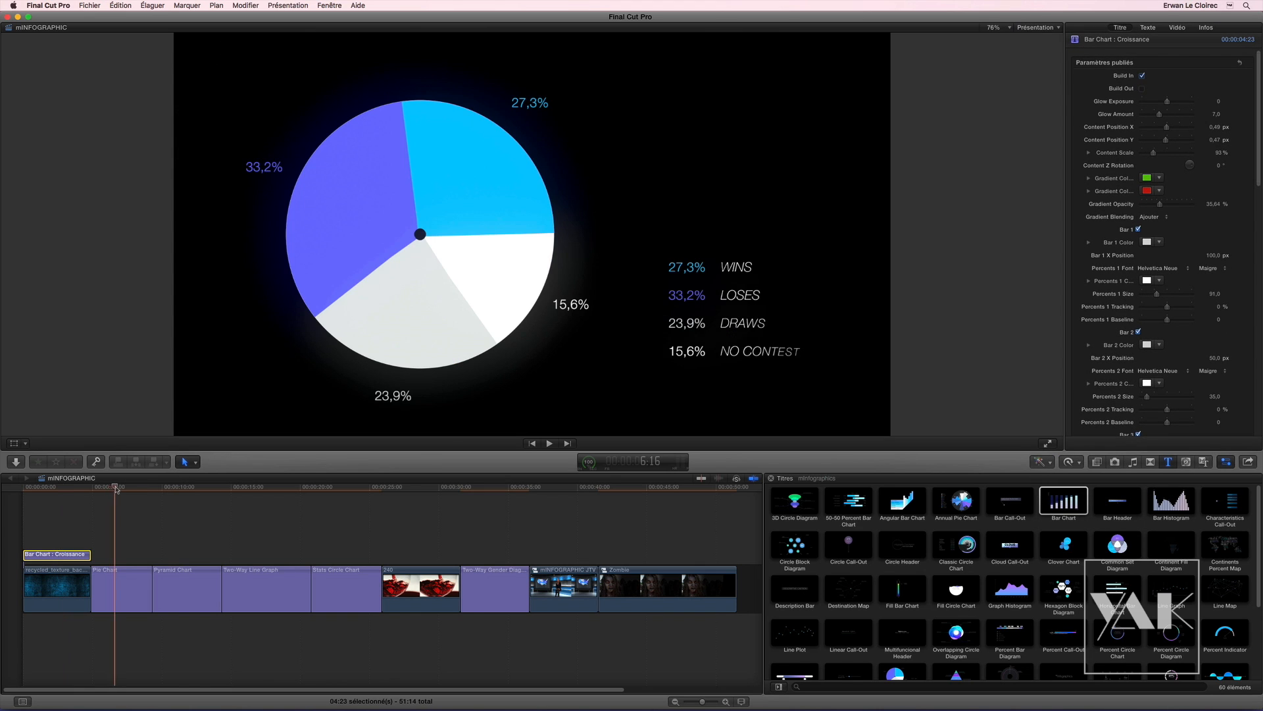
{"action": "left_click", "coordinate": [129, 582]}
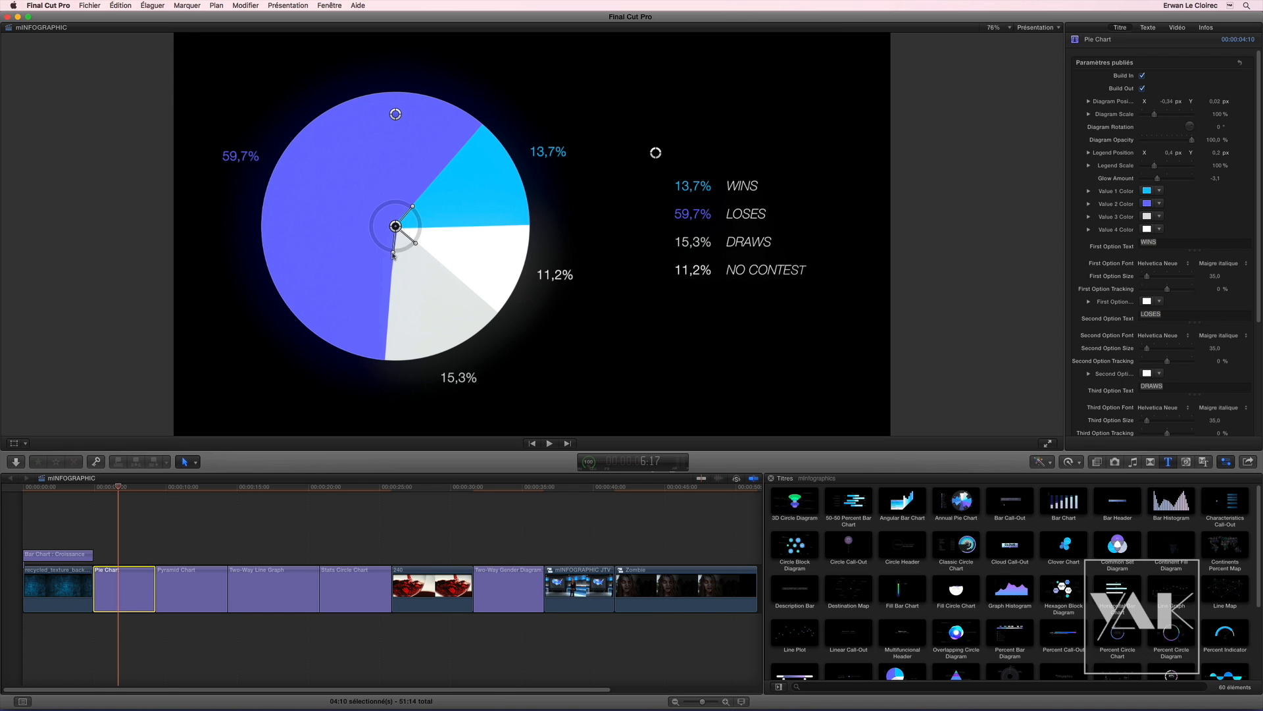
{"action": "mouse_move", "coordinate": [394, 253]}
{"action": "left_mouse_down"}
{"action": "mouse_move", "coordinate": [368, 237]}
{"action": "mouse_move", "coordinate": [365, 199]}
{"action": "mouse_move", "coordinate": [368, 244]}
{"action": "mouse_move", "coordinate": [385, 250]}
{"action": "left_mouse_up"}
{"action": "mouse_move", "coordinate": [414, 209]}
{"action": "left_mouse_down"}
{"action": "mouse_move", "coordinate": [383, 195]}
{"action": "mouse_move", "coordinate": [401, 193]}
{"action": "left_mouse_up"}
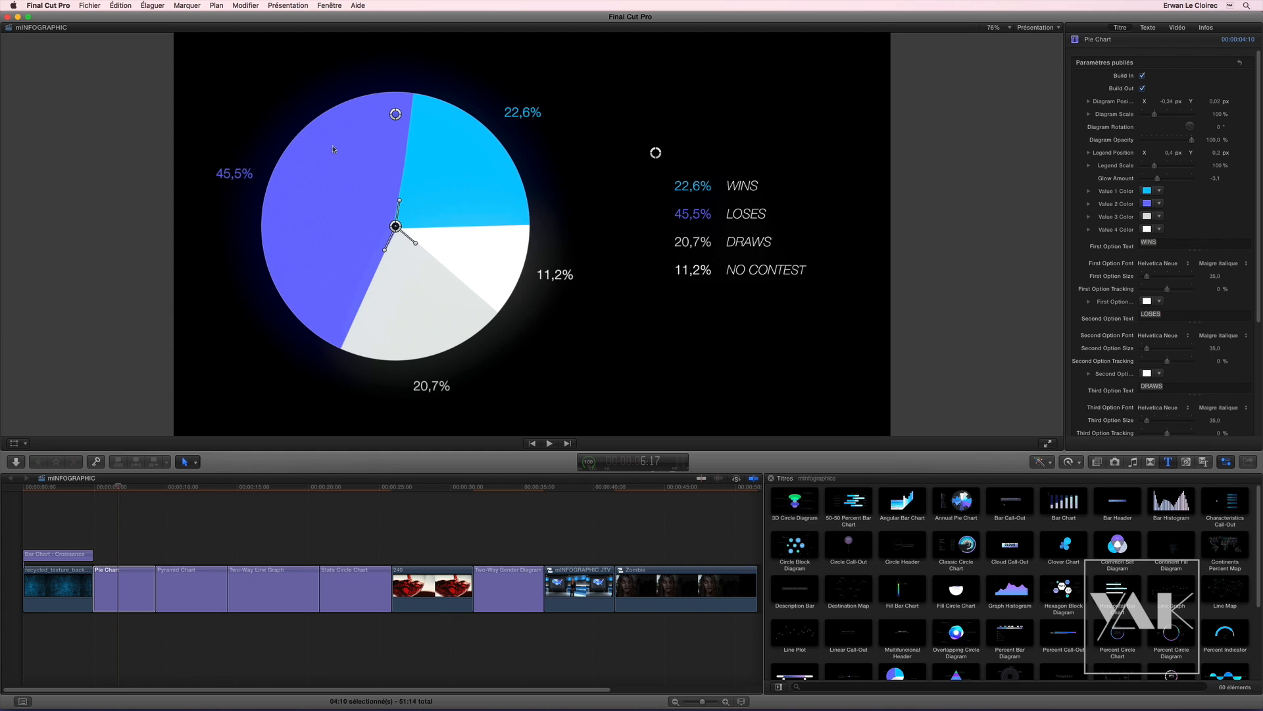
Step: Move the pie diagram to about X -0,39, Y 0,01 and the legend to about X 0,38, Y 0,19
{"action": "left_click_drag", "start_coordinate": [397, 122], "coordinate": [438, 112]}
{"action": "mouse_move", "coordinate": [656, 153]}
{"action": "left_mouse_down"}
{"action": "mouse_move", "coordinate": [555, 161]}
{"action": "mouse_move", "coordinate": [662, 166]}
{"action": "mouse_move", "coordinate": [650, 158]}
{"action": "left_mouse_up"}
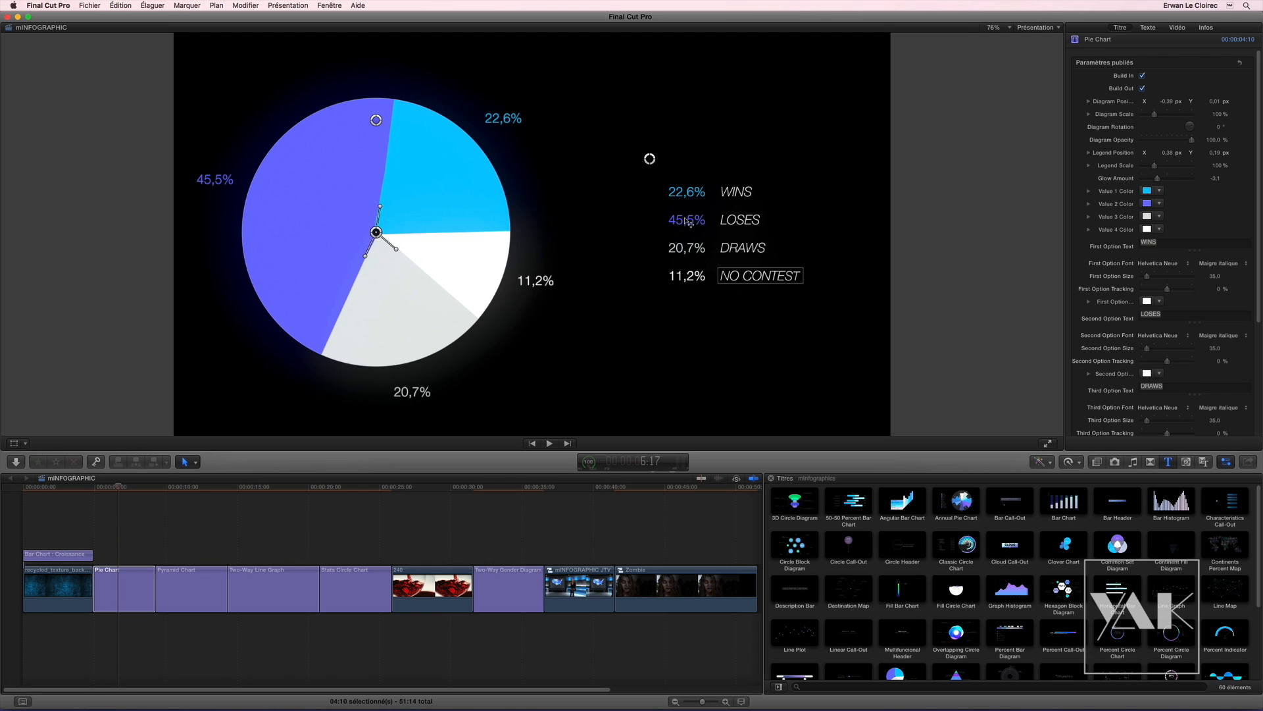
Step: Adjust the pie slices to 23,9% WINS, 24,5% LOSES, 37,3% DRAWS and 14,3% NO CONTEST, and return to the title's published parameters
{"action": "left_click", "coordinate": [380, 208]}
{"action": "mouse_move", "coordinate": [381, 210]}
{"action": "left_mouse_down"}
{"action": "mouse_move", "coordinate": [354, 224]}
{"action": "mouse_move", "coordinate": [390, 210]}
{"action": "mouse_move", "coordinate": [379, 205]}
{"action": "left_mouse_up"}
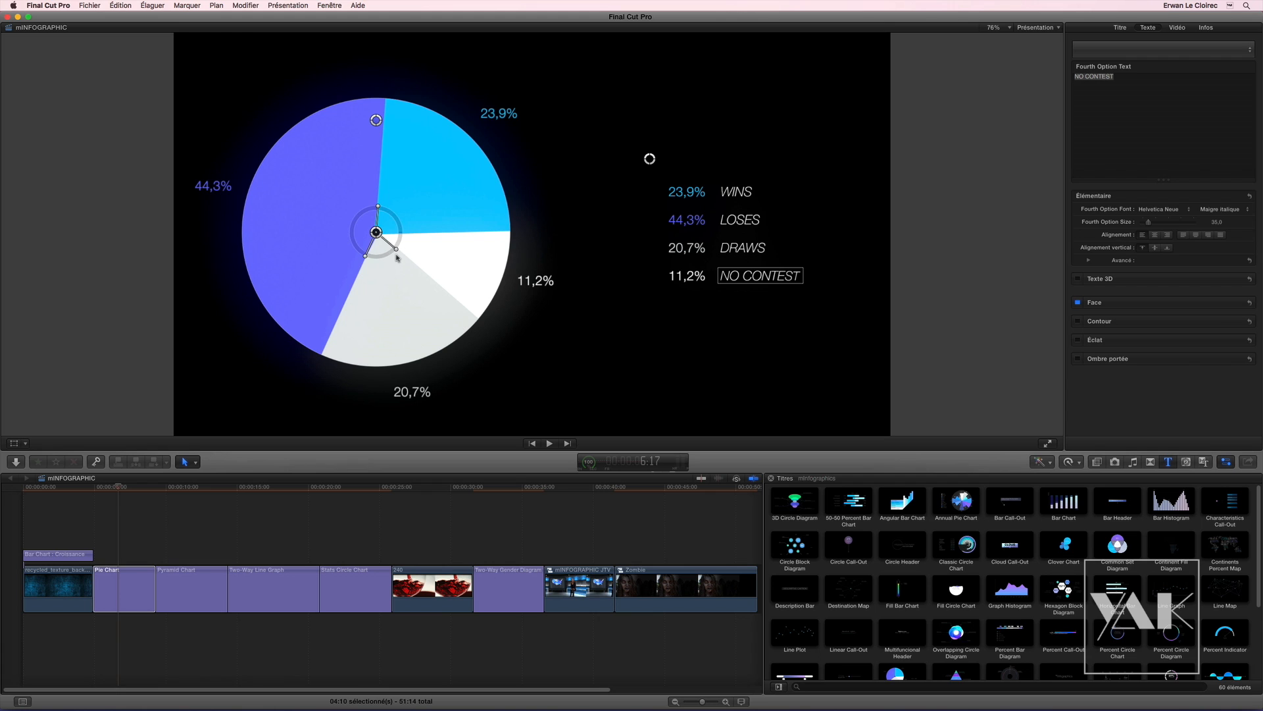
{"action": "mouse_move", "coordinate": [396, 251]}
{"action": "left_mouse_down"}
{"action": "mouse_move", "coordinate": [374, 263]}
{"action": "mouse_move", "coordinate": [331, 226]}
{"action": "mouse_move", "coordinate": [384, 264]}
{"action": "mouse_move", "coordinate": [372, 273]}
{"action": "mouse_move", "coordinate": [490, 315]}
{"action": "left_mouse_up"}
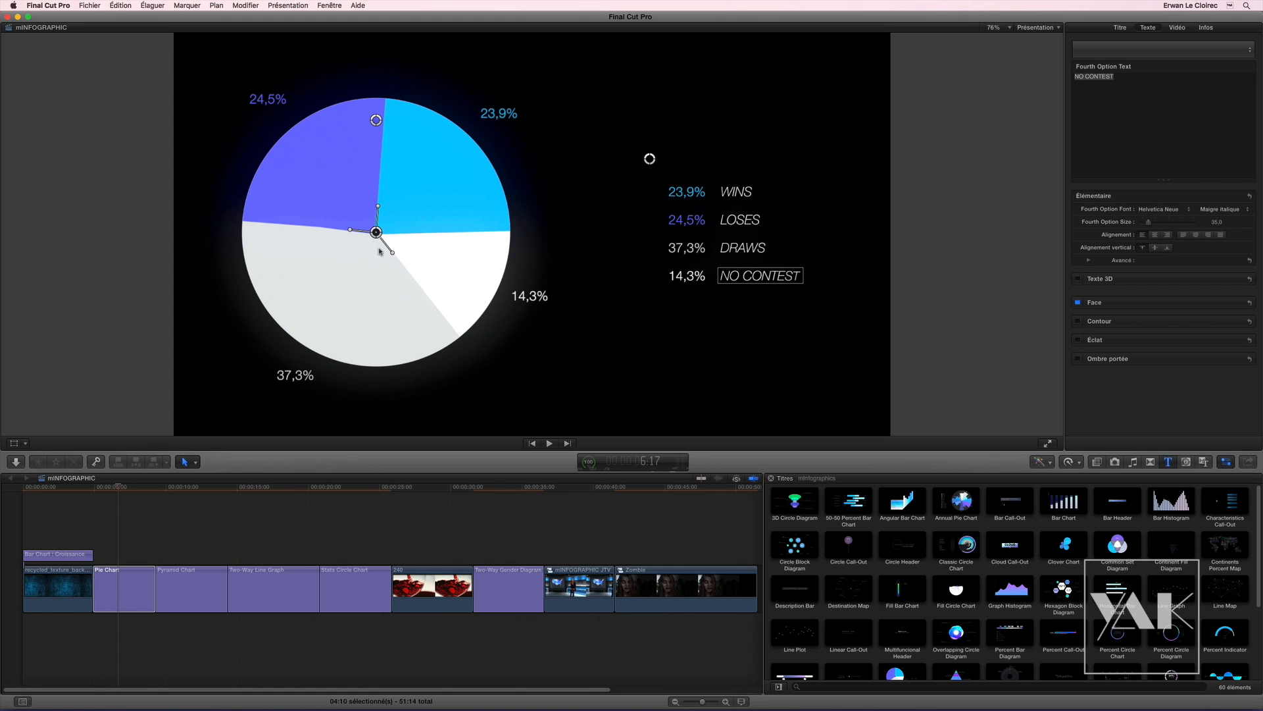
{"action": "left_click", "coordinate": [1120, 29]}
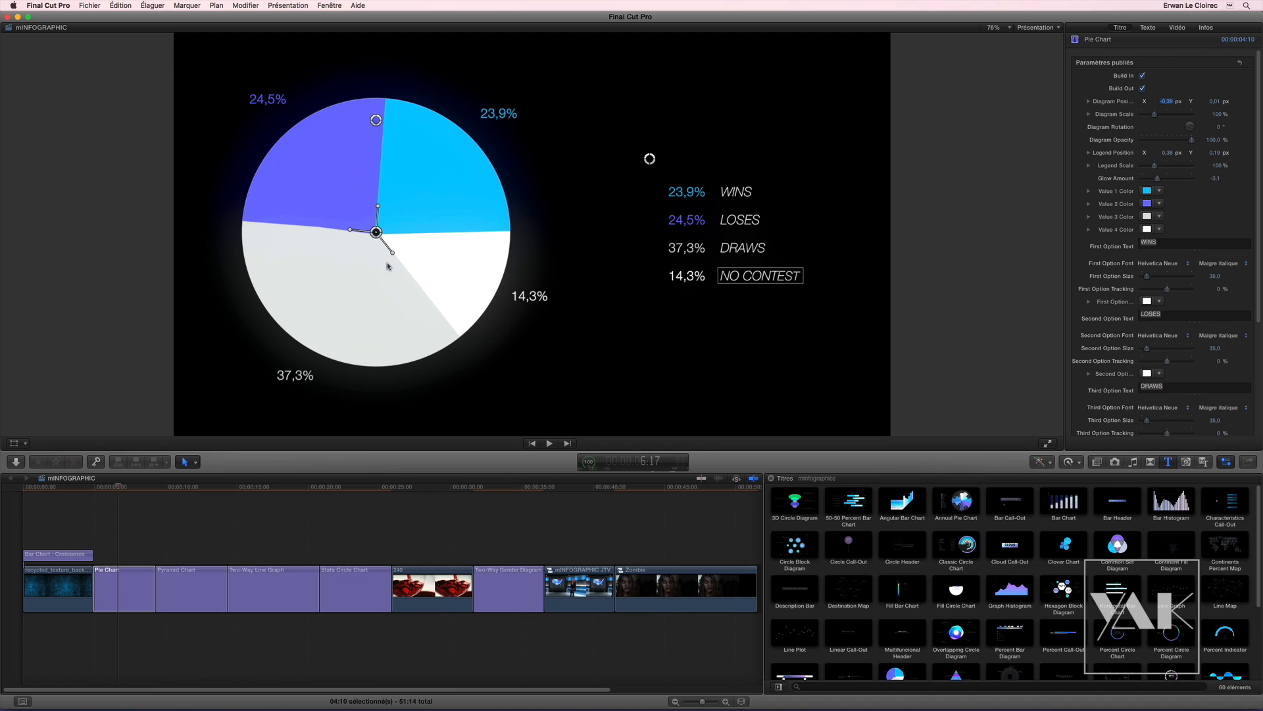
Step: Resize the pie slices to 25,4% WINS, 34,9% LOSES, 17,1% DRAWS and 22,6% NO CONTEST
{"action": "mouse_move", "coordinate": [351, 230]}
{"action": "left_mouse_down"}
{"action": "mouse_move", "coordinate": [370, 262]}
{"action": "mouse_move", "coordinate": [355, 249]}
{"action": "left_mouse_up"}
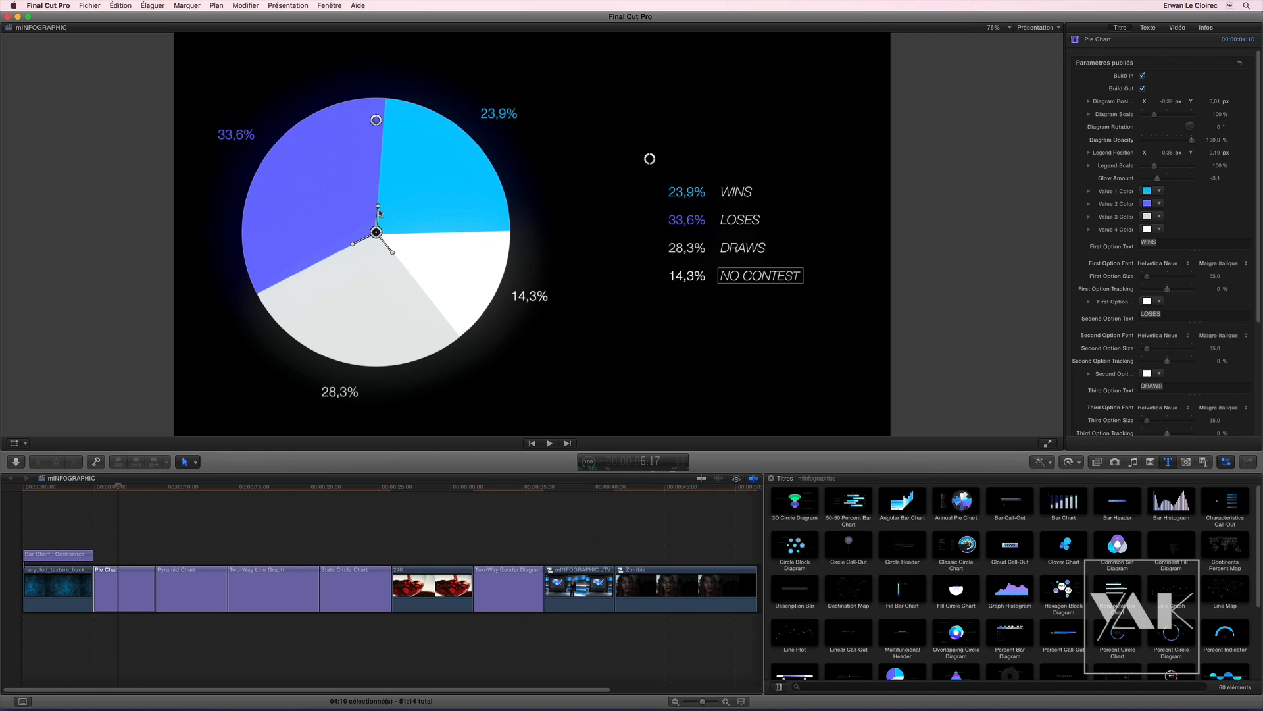
{"action": "left_click_drag", "start_coordinate": [352, 247], "coordinate": [350, 225]}
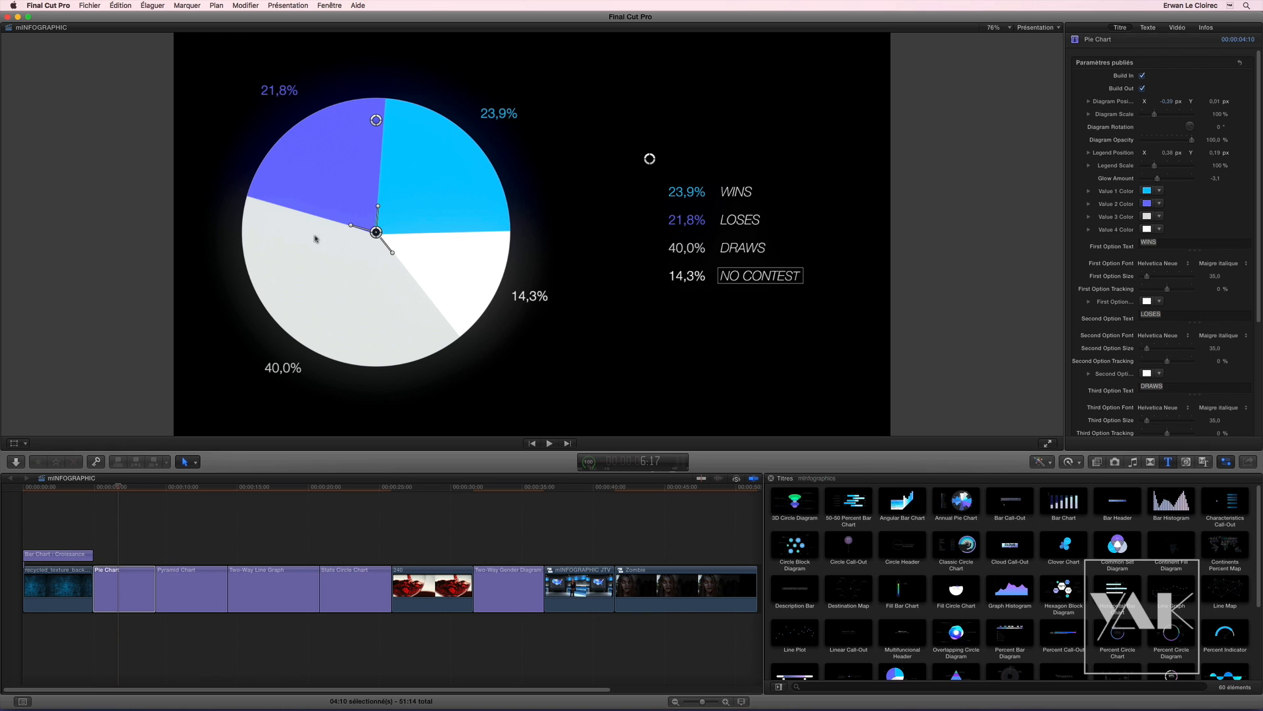
{"action": "mouse_move", "coordinate": [388, 255]}
{"action": "left_mouse_down"}
{"action": "mouse_move", "coordinate": [366, 257]}
{"action": "mouse_move", "coordinate": [383, 254]}
{"action": "left_mouse_up"}
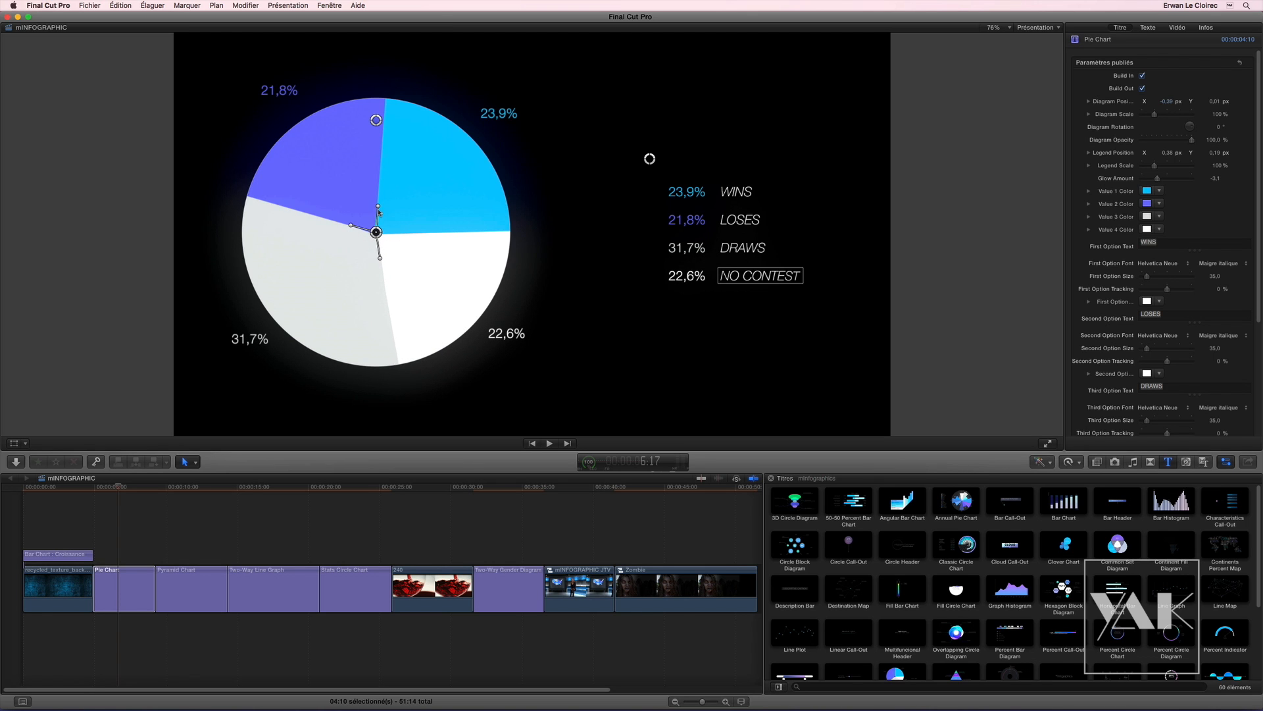
{"action": "left_click_drag", "start_coordinate": [377, 206], "coordinate": [355, 248]}
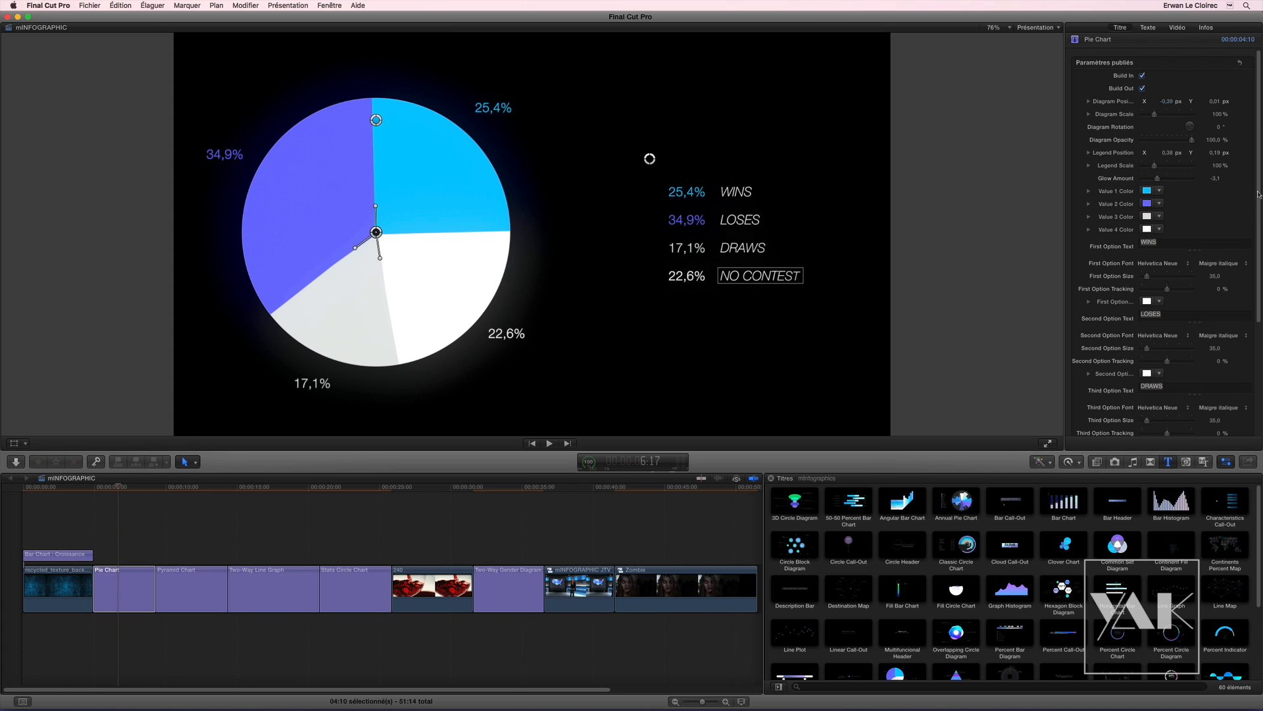
Step: Select the Pyramid Chart title and resize its lower segments to 25,0% FRUIT & VEGETABLES and 22,0% WHOLE GRAIN CARBOHYDRATES
{"action": "scroll", "coordinate": [1259, 194], "scroll_direction": "down", "scroll_amount": 5}
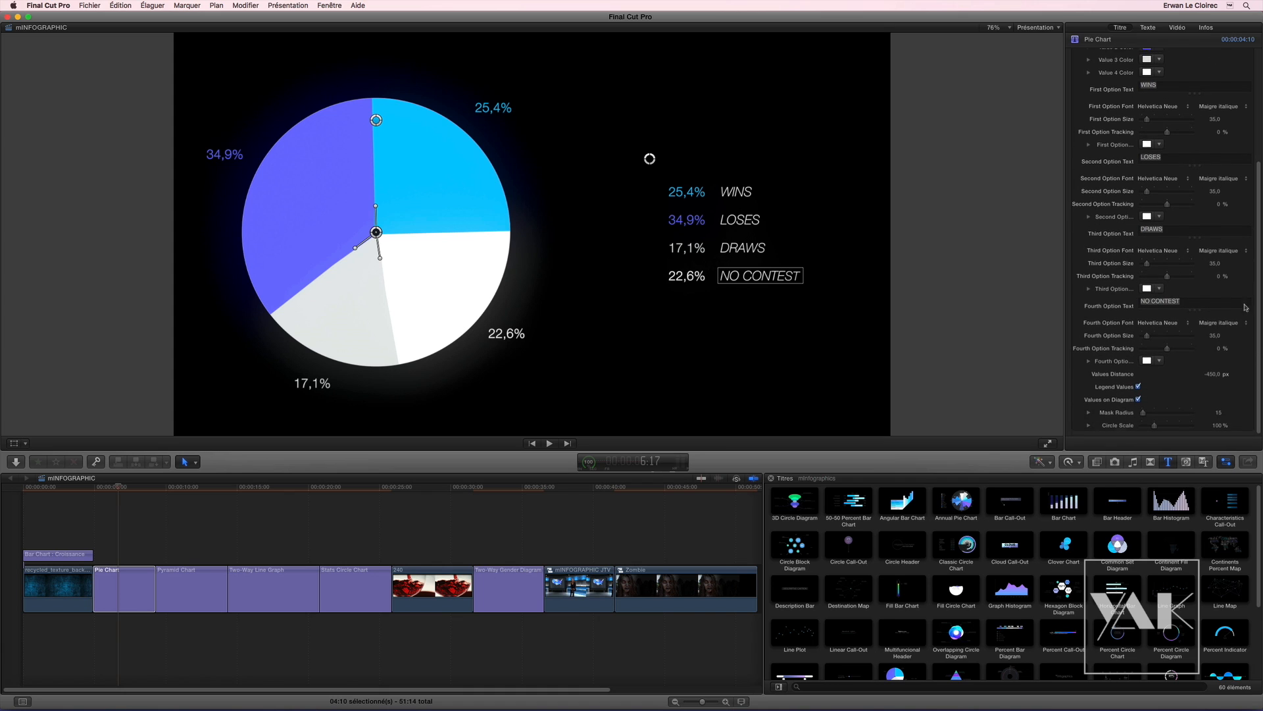
{"action": "scroll", "coordinate": [1252, 323], "scroll_direction": "up", "scroll_amount": 5}
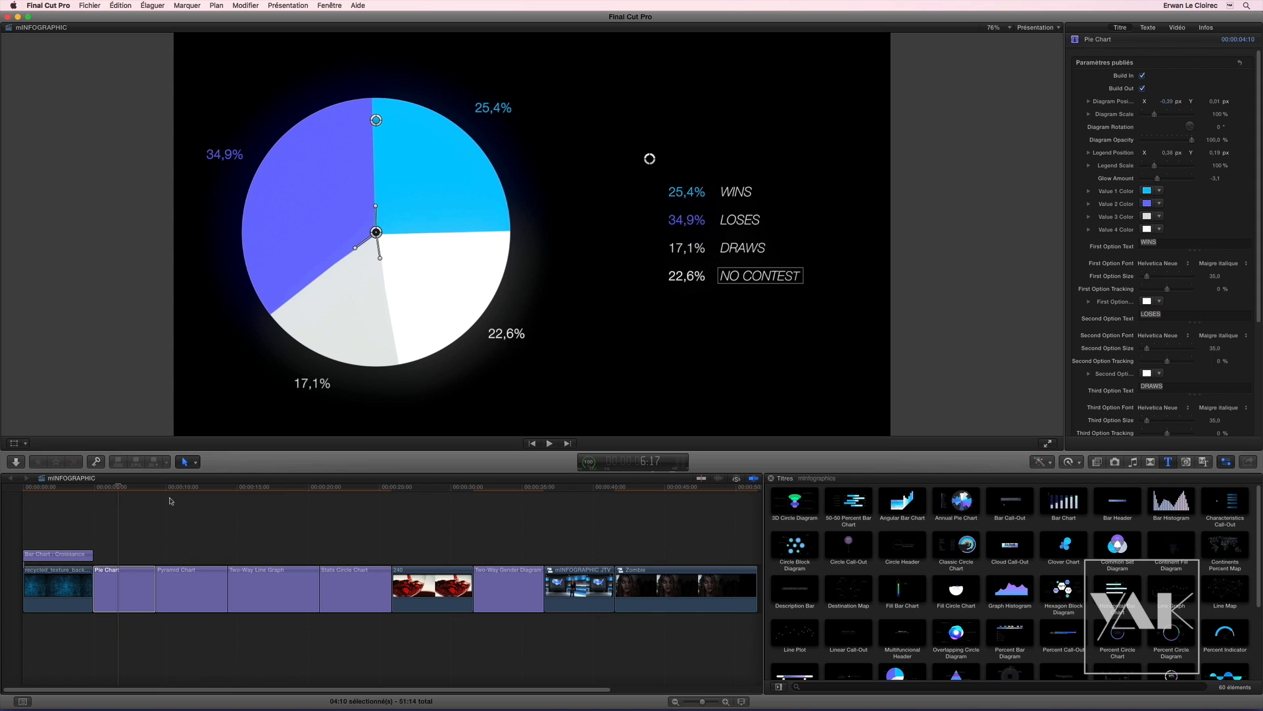
{"action": "left_click", "coordinate": [189, 595]}
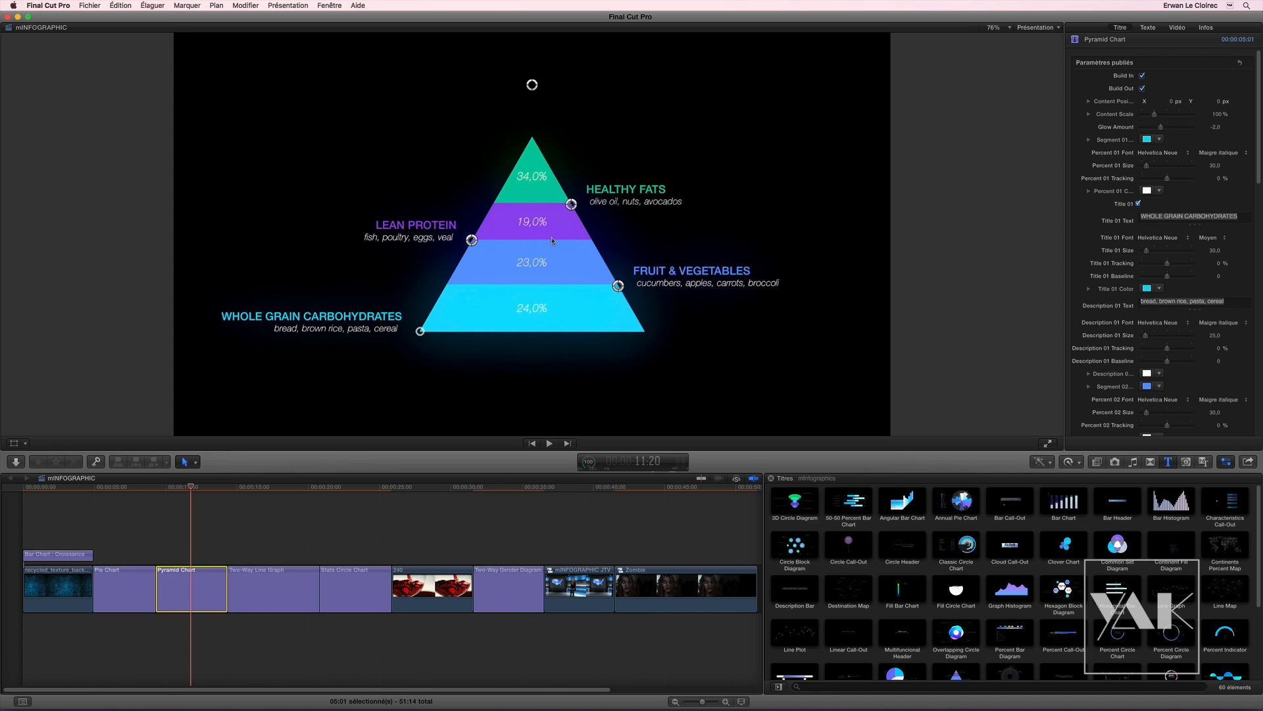
{"action": "mouse_move", "coordinate": [472, 239]}
{"action": "left_mouse_down"}
{"action": "mouse_move", "coordinate": [461, 260]}
{"action": "mouse_move", "coordinate": [472, 240]}
{"action": "left_mouse_up"}
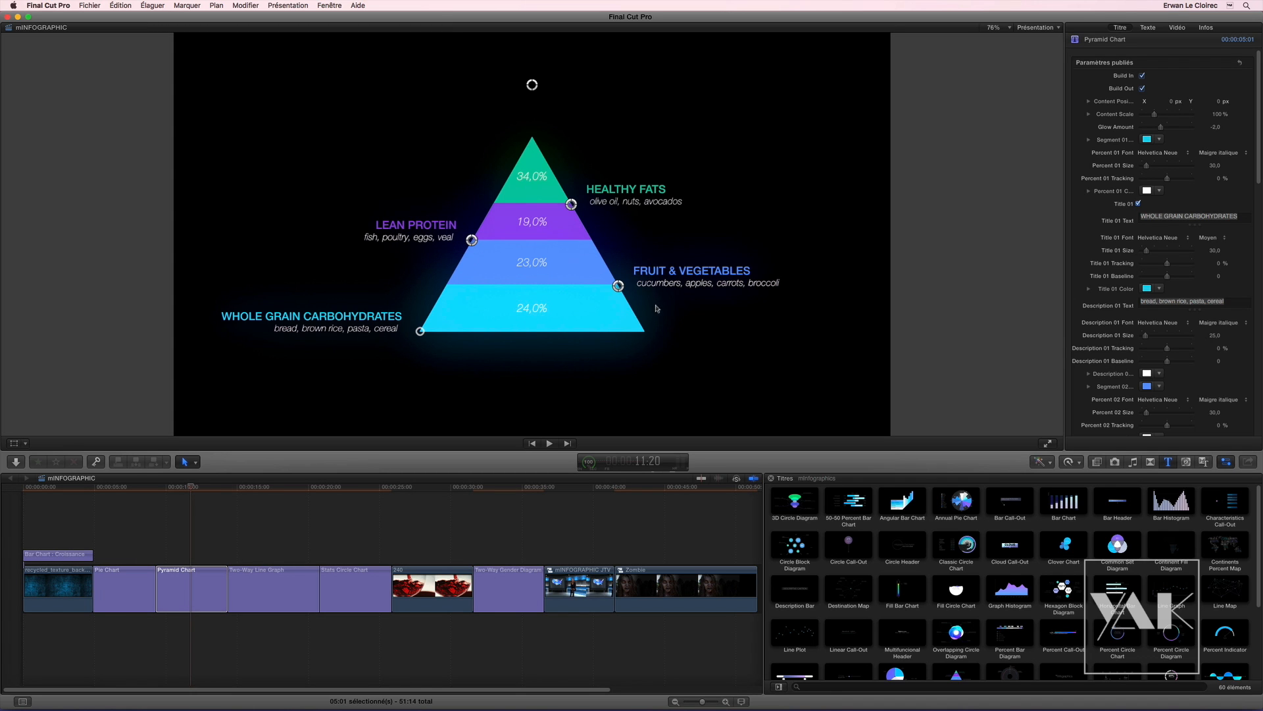
{"action": "left_click_drag", "start_coordinate": [619, 286], "coordinate": [618, 291]}
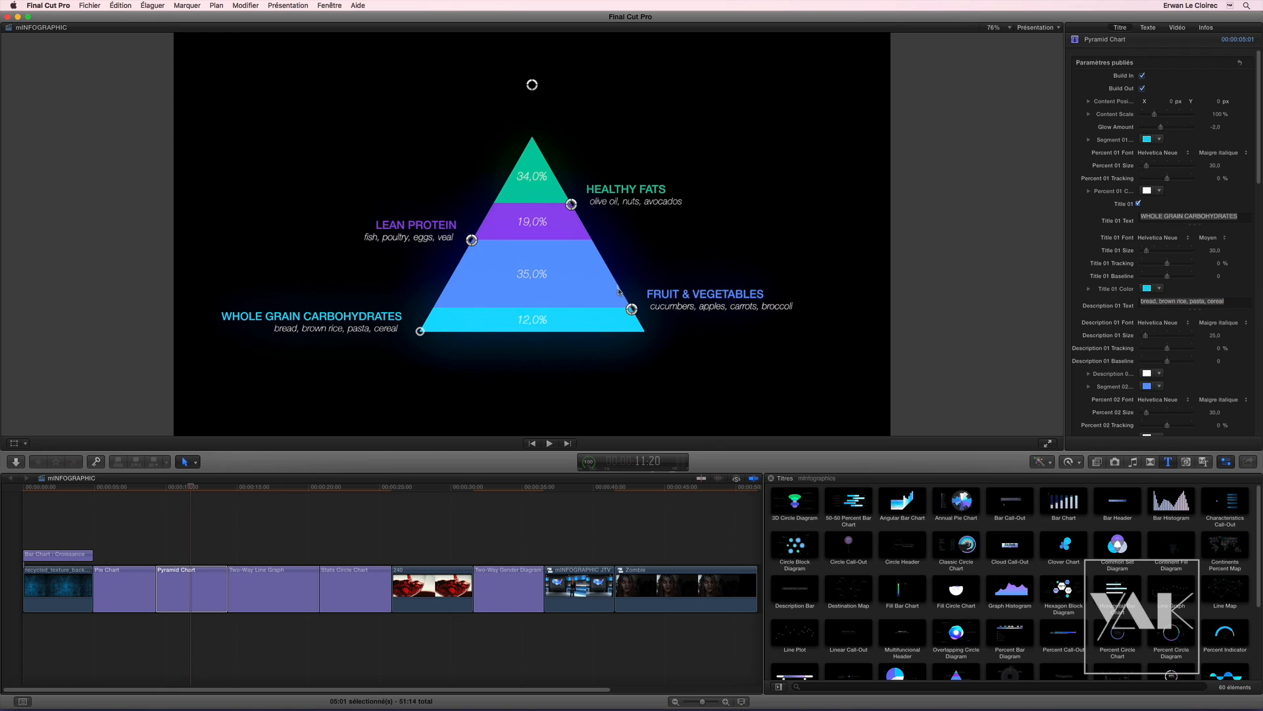
{"action": "left_click", "coordinate": [597, 194]}
{"action": "mouse_move", "coordinate": [632, 308]}
{"action": "left_mouse_down"}
{"action": "mouse_move", "coordinate": [621, 271]}
{"action": "mouse_move", "coordinate": [620, 290]}
{"action": "left_mouse_up"}
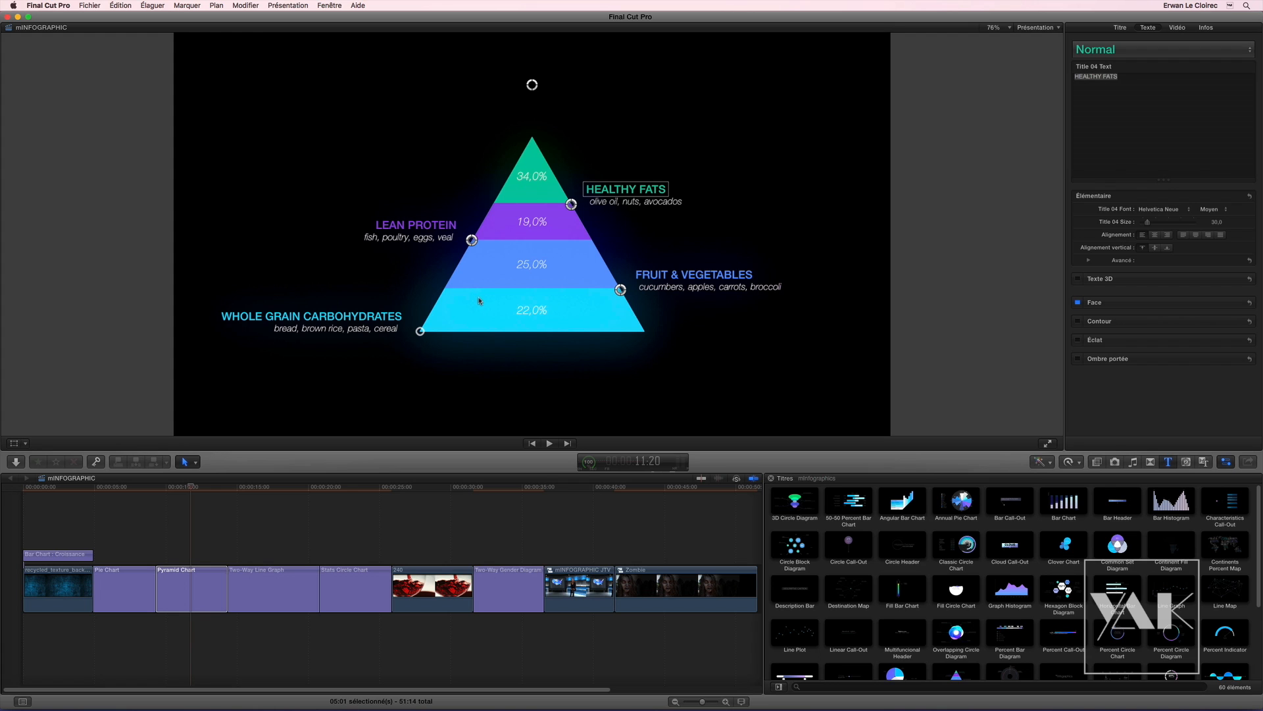
Step: Select the Two-Way Line Graph title in the timeline and select its Mon label on the graph
{"action": "left_click", "coordinate": [266, 495]}
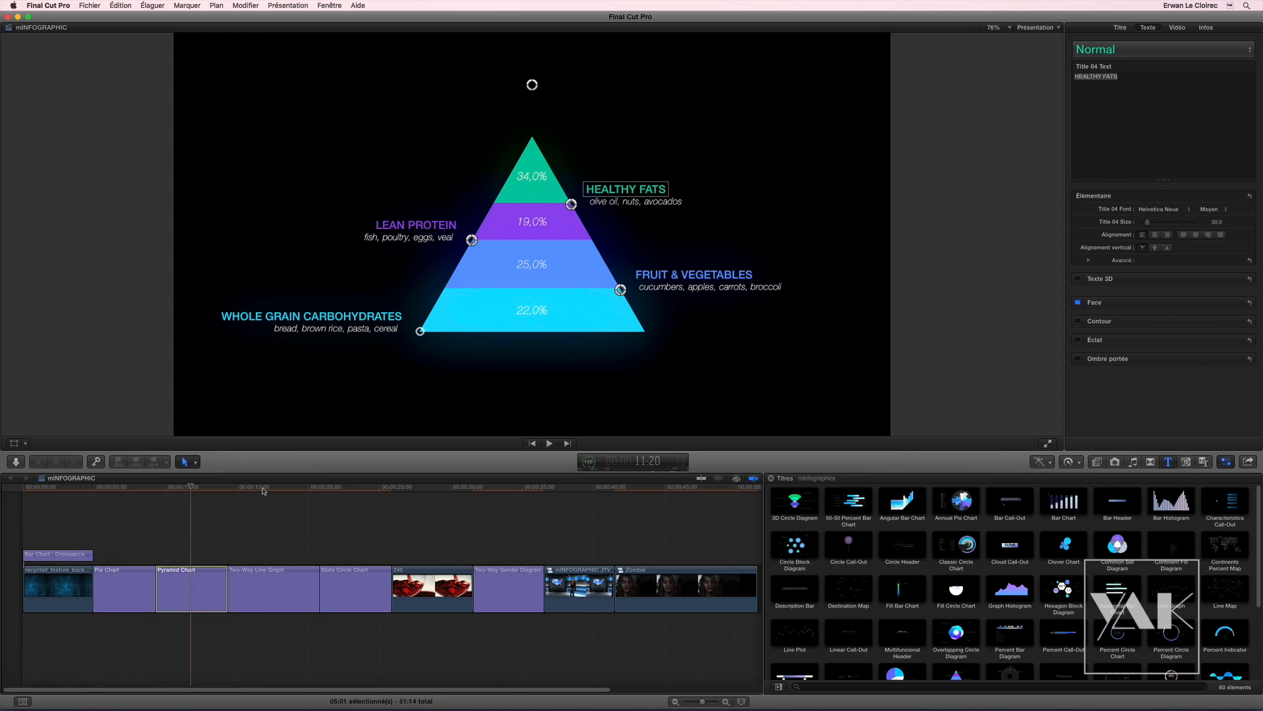
{"action": "left_click", "coordinate": [266, 604]}
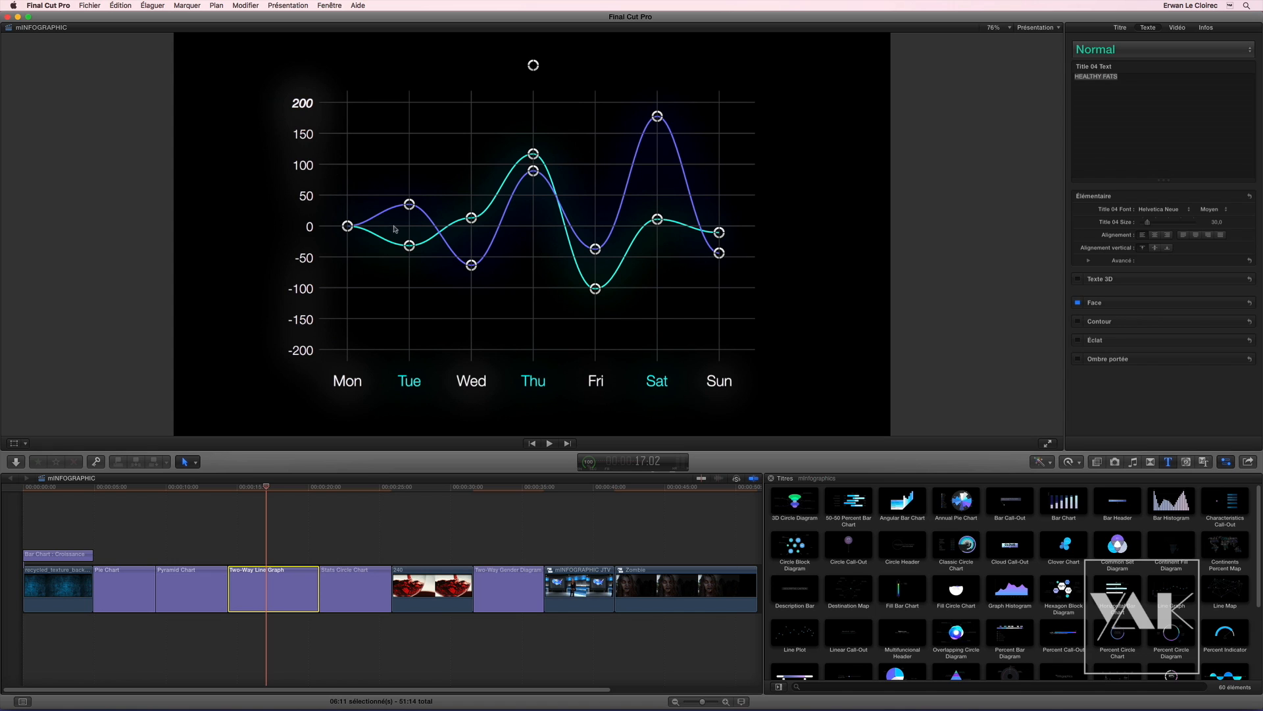
{"action": "left_click", "coordinate": [300, 106]}
{"action": "left_click", "coordinate": [372, 393]}
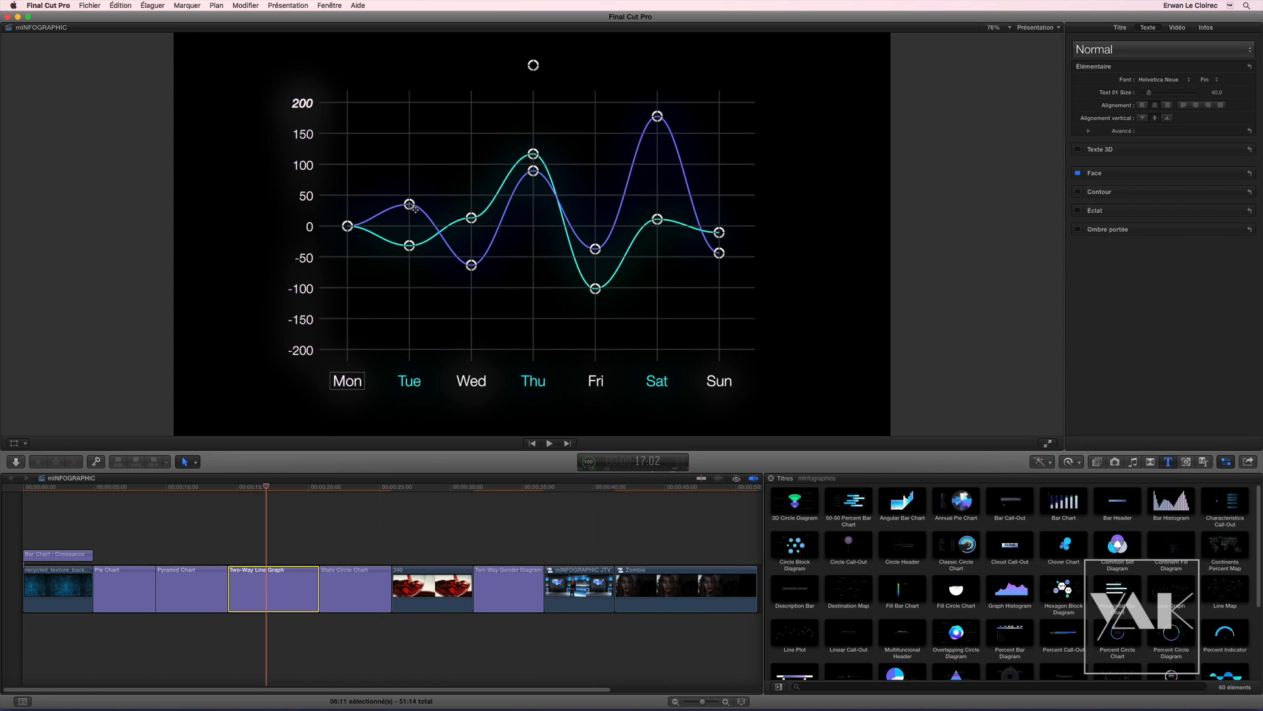
Step: Move the purple points to about Tue -135, Wed 90, Thu -60, Fri -15 and the teal points to about Thu 15, Fri -150, Sun 100
{"action": "left_click_drag", "start_coordinate": [410, 195], "coordinate": [410, 312]}
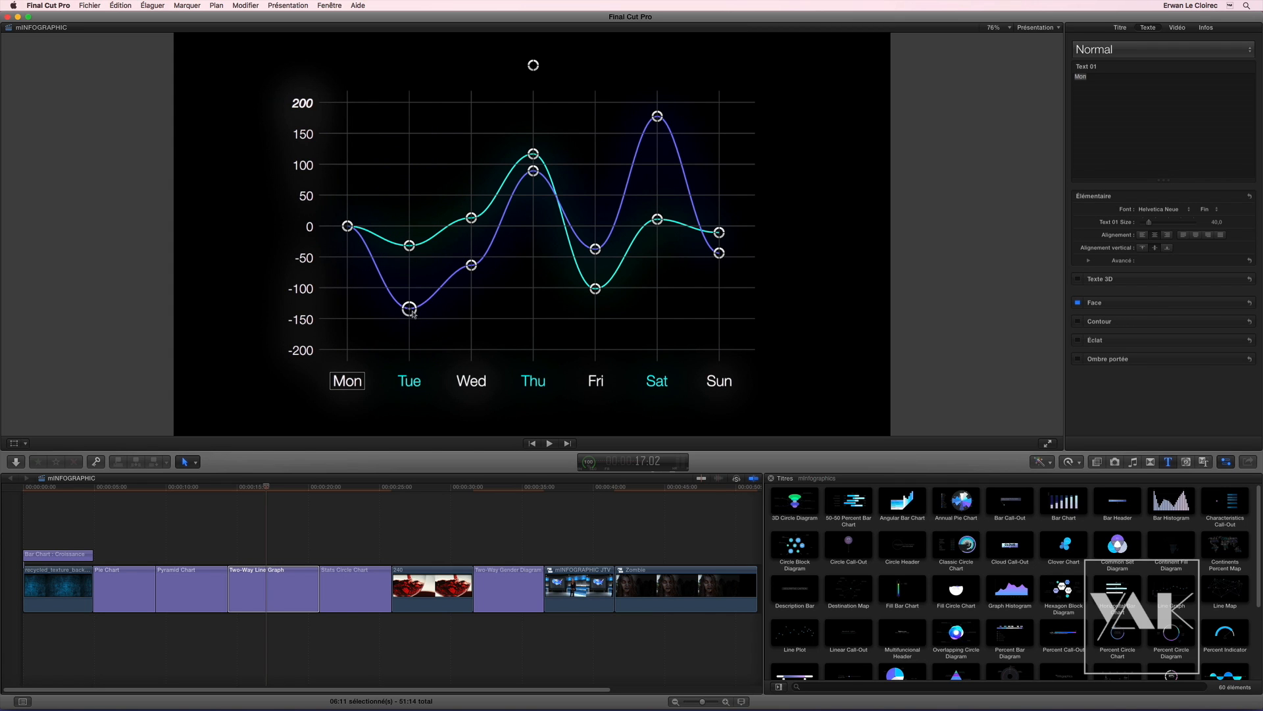
{"action": "left_click_drag", "start_coordinate": [472, 267], "coordinate": [533, 263]}
{"action": "left_click_drag", "start_coordinate": [533, 153], "coordinate": [533, 217]}
{"action": "left_click_drag", "start_coordinate": [595, 288], "coordinate": [595, 320]}
{"action": "mouse_move", "coordinate": [595, 250]}
{"action": "left_mouse_down"}
{"action": "mouse_move", "coordinate": [595, 166]}
{"action": "mouse_move", "coordinate": [595, 233]}
{"action": "left_mouse_up"}
{"action": "left_click_drag", "start_coordinate": [720, 233], "coordinate": [719, 163]}
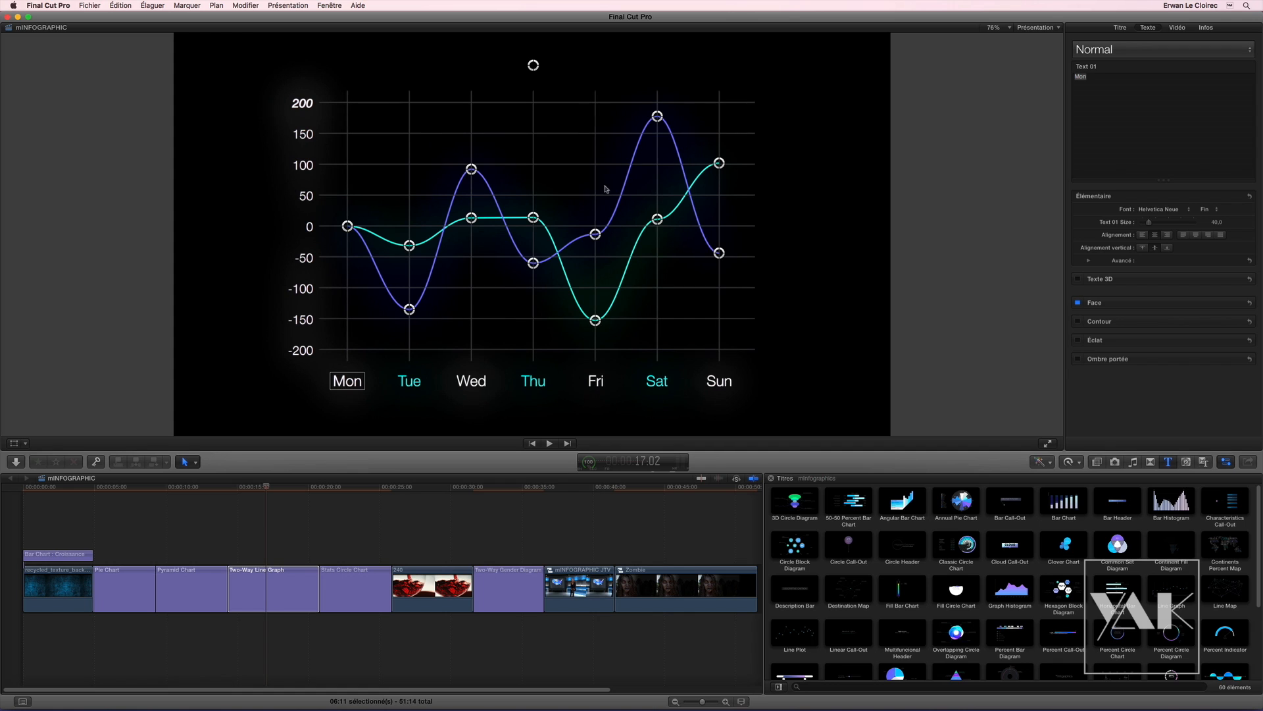
Step: Recolour the line graph in the title's published parameters, making Line 01 red and Line 02 yellow
{"action": "left_click", "coordinate": [1120, 27]}
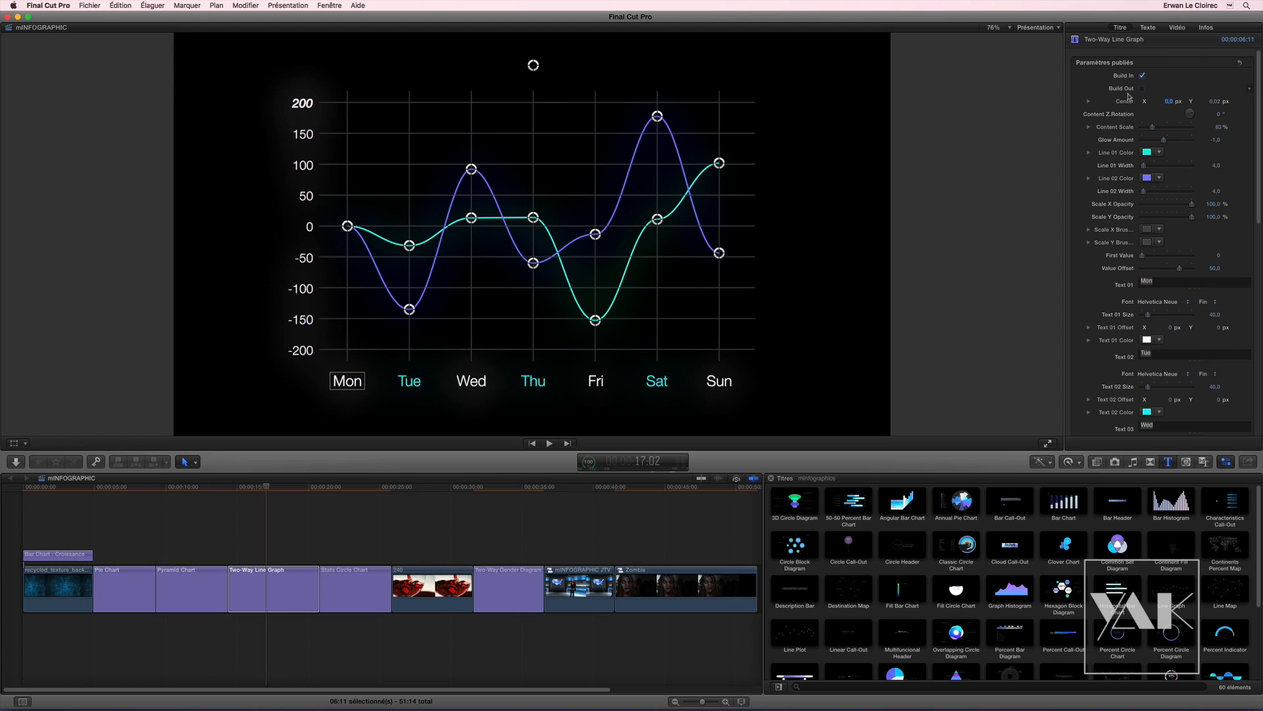
{"action": "left_click", "coordinate": [1147, 153]}
{"action": "left_click_drag", "start_coordinate": [1014, 307], "coordinate": [1033, 309]}
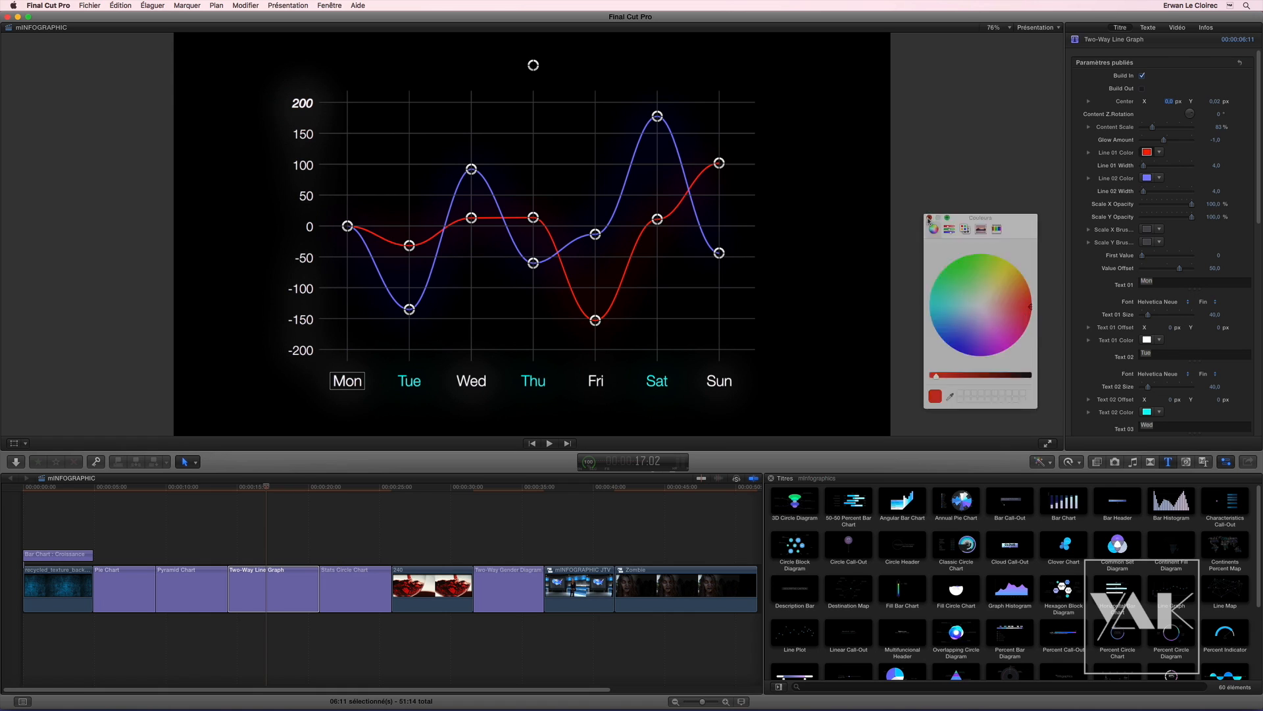
{"action": "left_click", "coordinate": [1146, 179]}
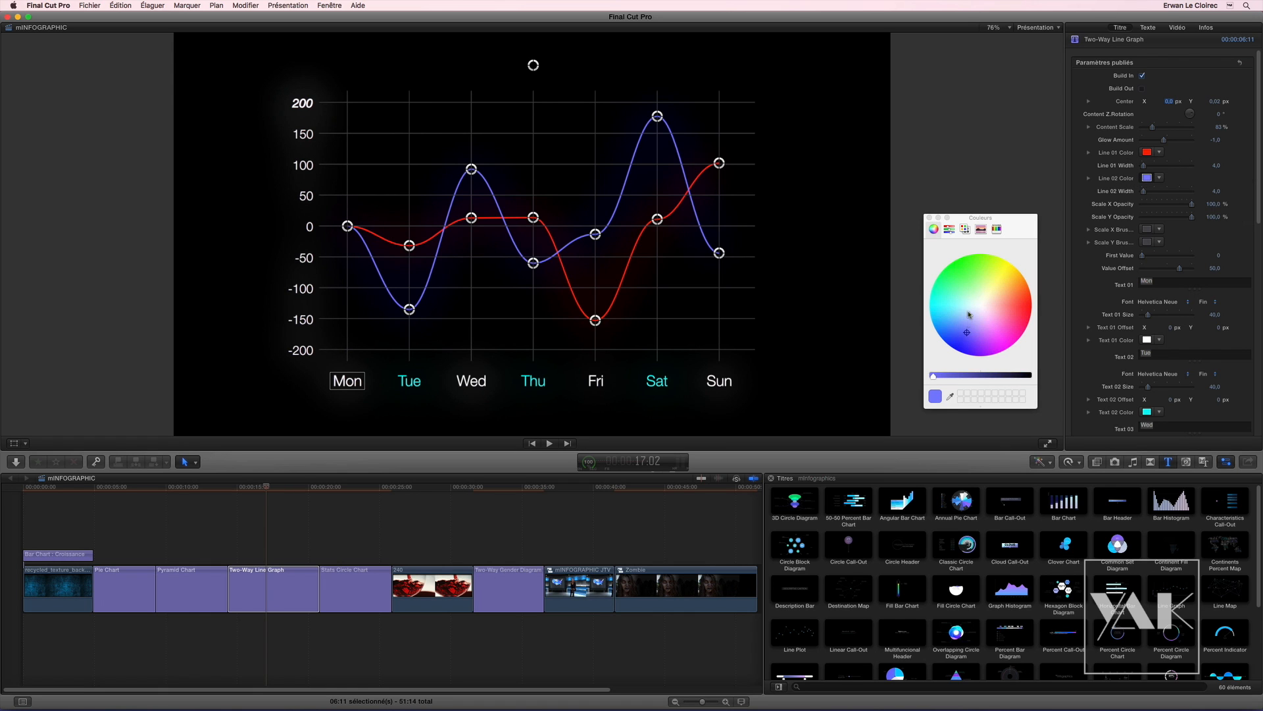
{"action": "left_click_drag", "start_coordinate": [995, 283], "coordinate": [1004, 268]}
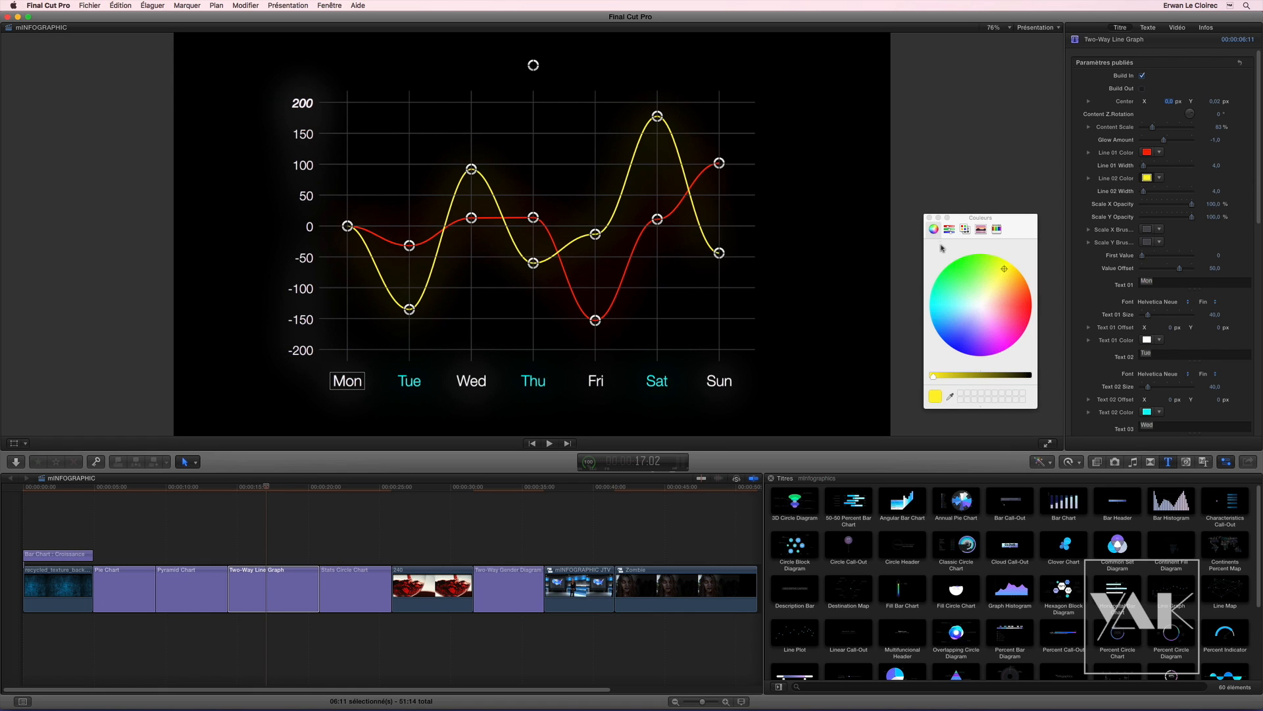
{"action": "left_click", "coordinate": [929, 218]}
Step: Set the Line 02 width to 10,0 and the Line 01 width to 16,0, and lower the yellow Tue point to about -195
{"action": "left_click_drag", "start_coordinate": [1145, 193], "coordinate": [1148, 191]}
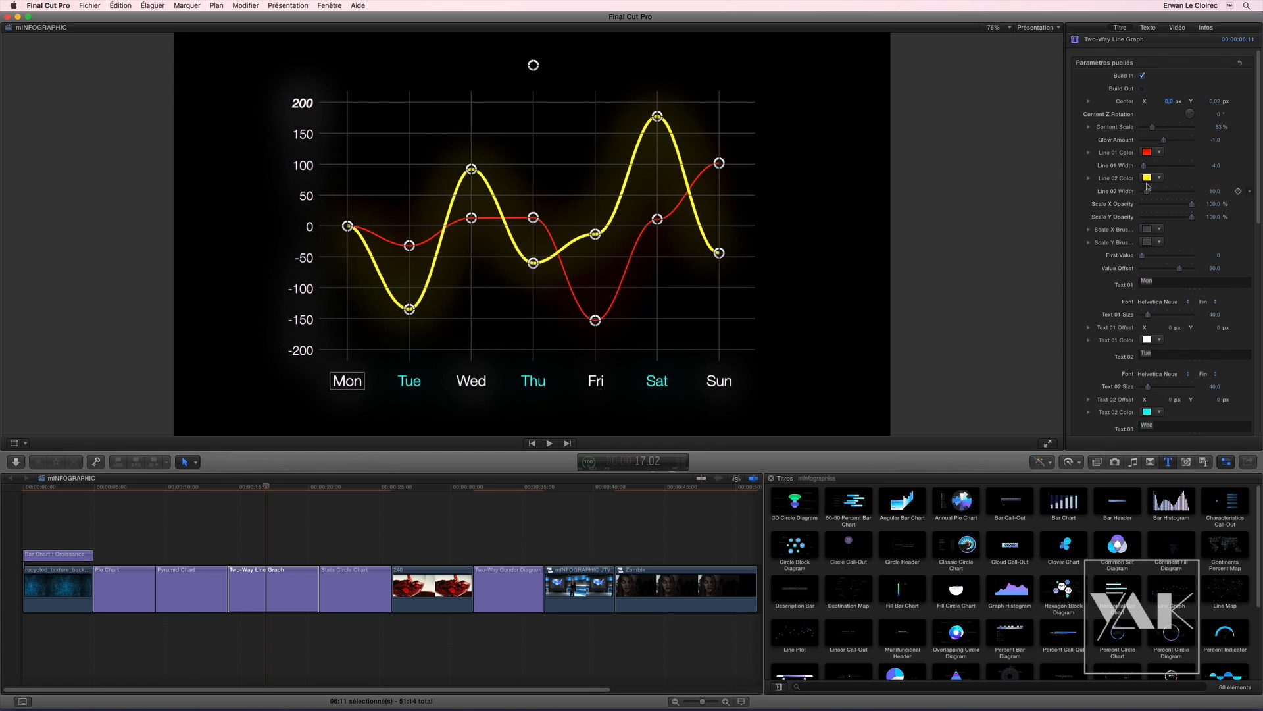
{"action": "left_click_drag", "start_coordinate": [1144, 167], "coordinate": [1151, 166]}
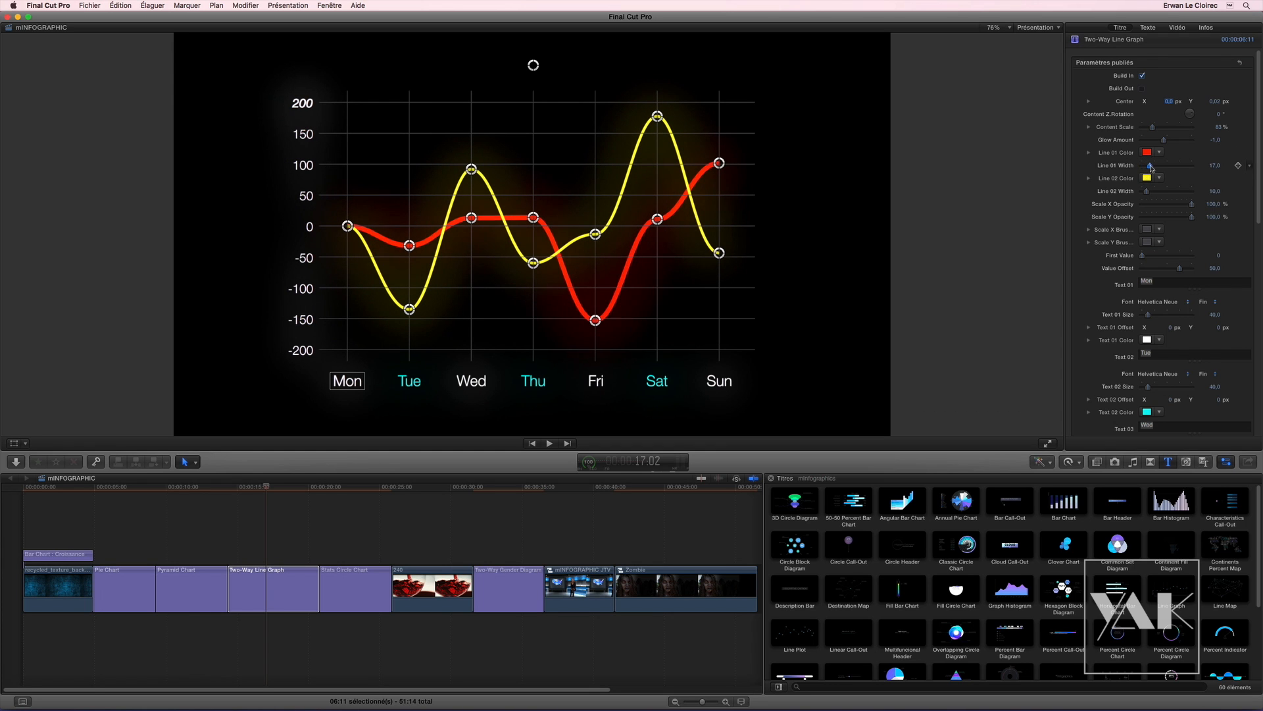
{"action": "left_click_drag", "start_coordinate": [409, 311], "coordinate": [409, 345]}
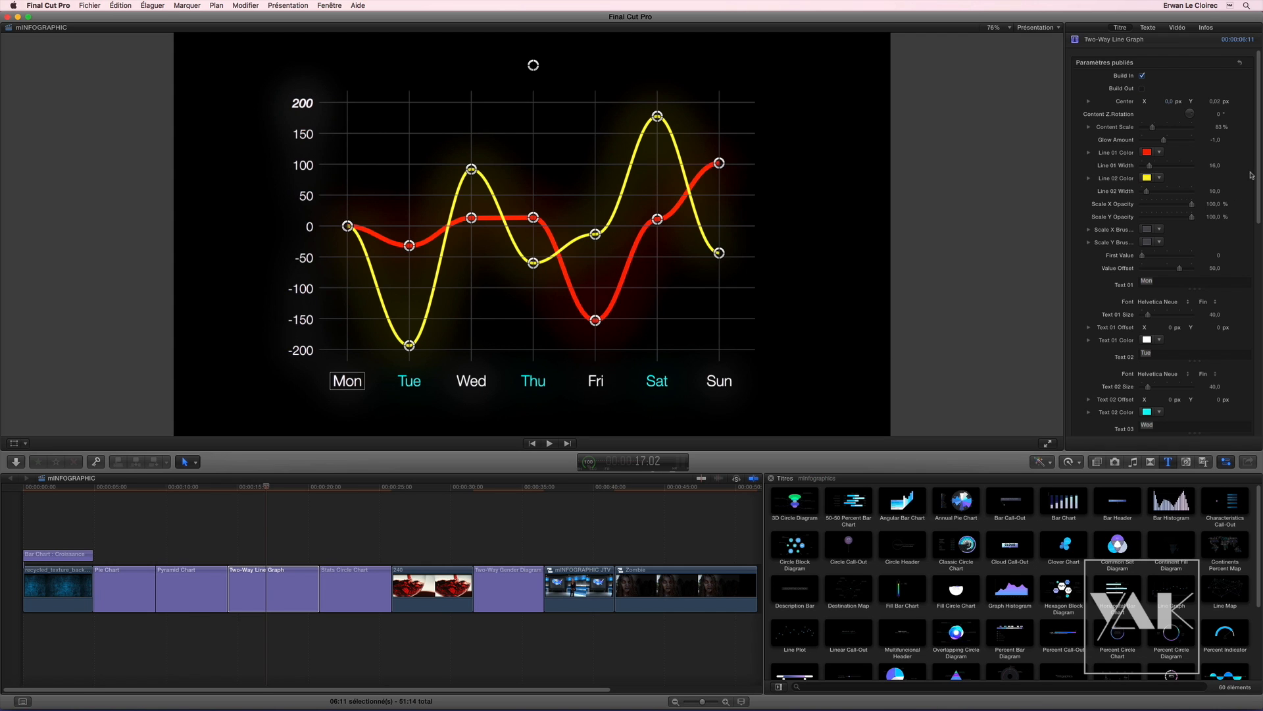
Step: Set the Value 01 font style to Gras italique and raise the yellow Sat point to about 200
{"action": "left_click_drag", "start_coordinate": [1256, 174], "coordinate": [1252, 402]}
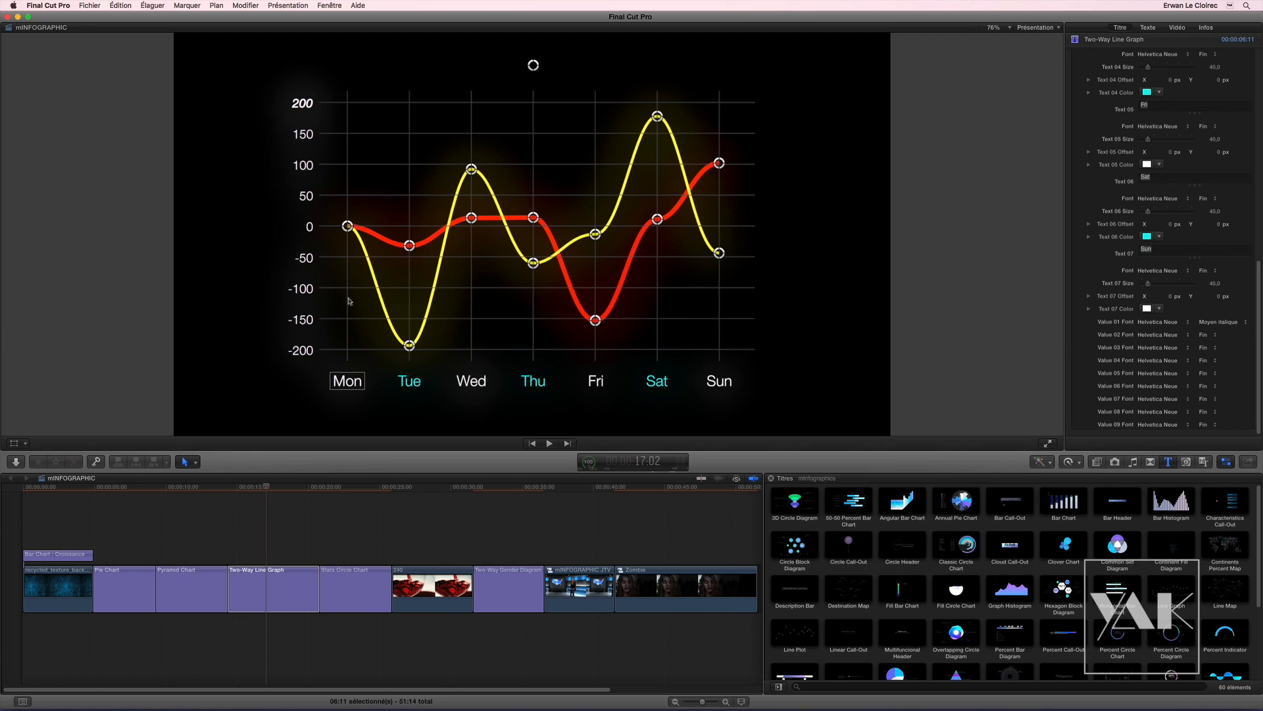
{"action": "left_click", "coordinate": [1213, 326]}
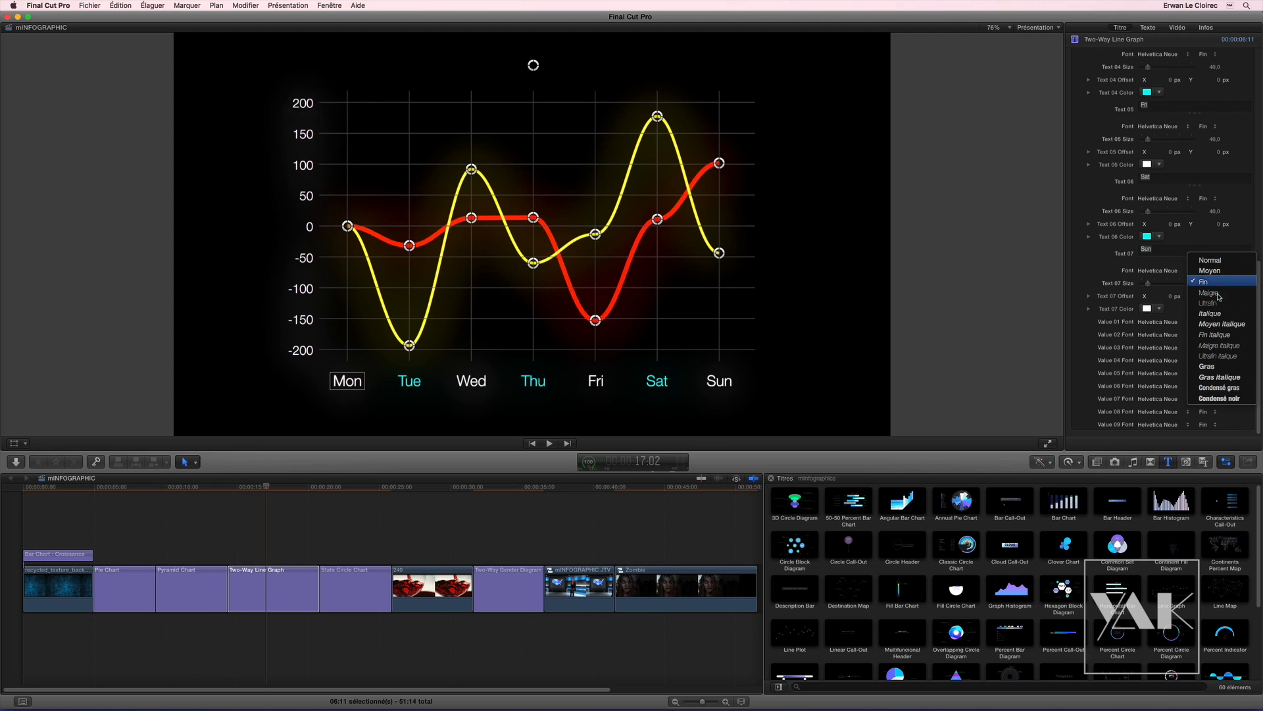
{"action": "left_click", "coordinate": [1219, 377]}
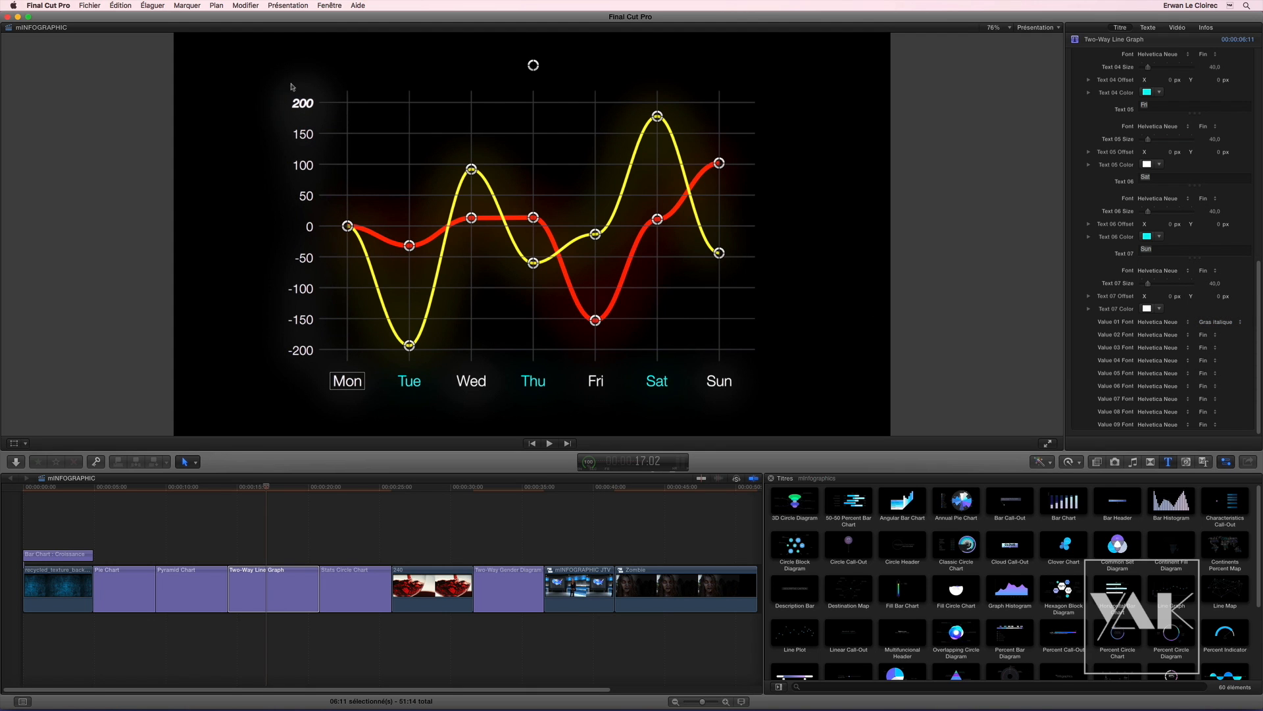
{"action": "left_click_drag", "start_coordinate": [660, 118], "coordinate": [657, 102]}
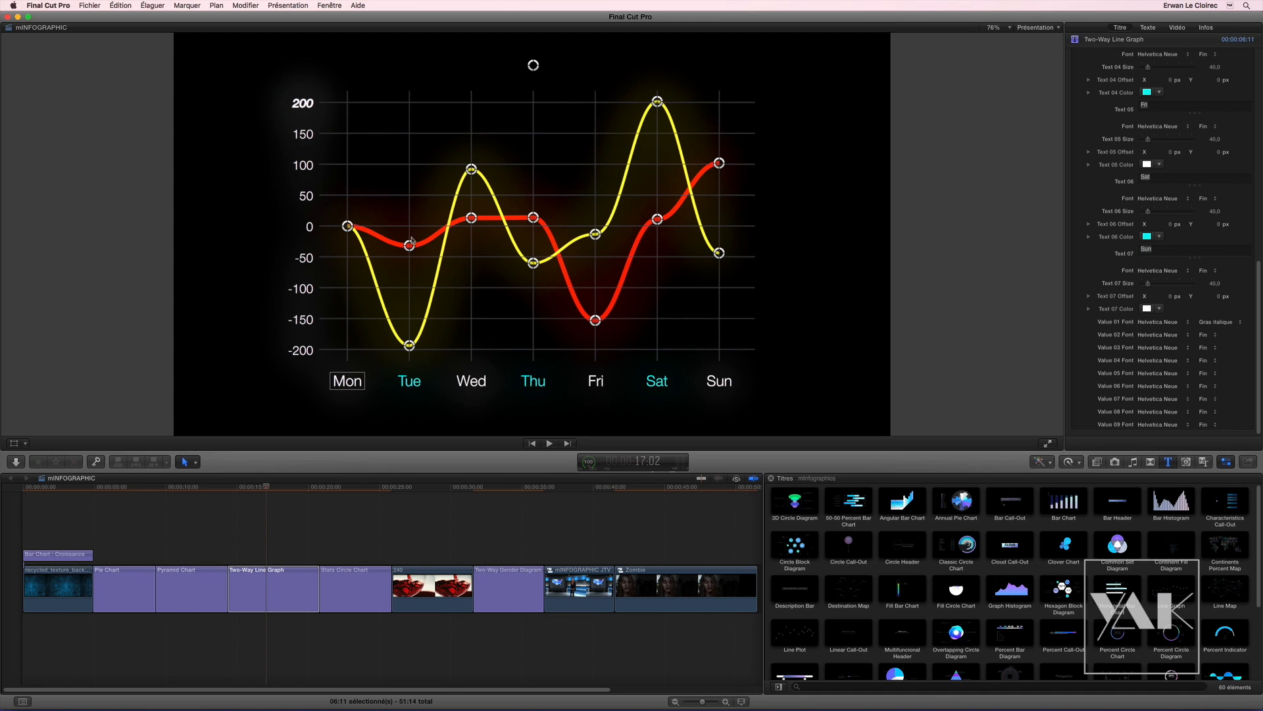
{"action": "mouse_move", "coordinate": [1232, 301]}
Step: Select the Stats Circle Chart title and set its 1st, 7th, 10th, 13th and 19th controls to 100, 67, 7, 10 and 48
{"action": "left_click_drag", "start_coordinate": [330, 488], "coordinate": [349, 494]}
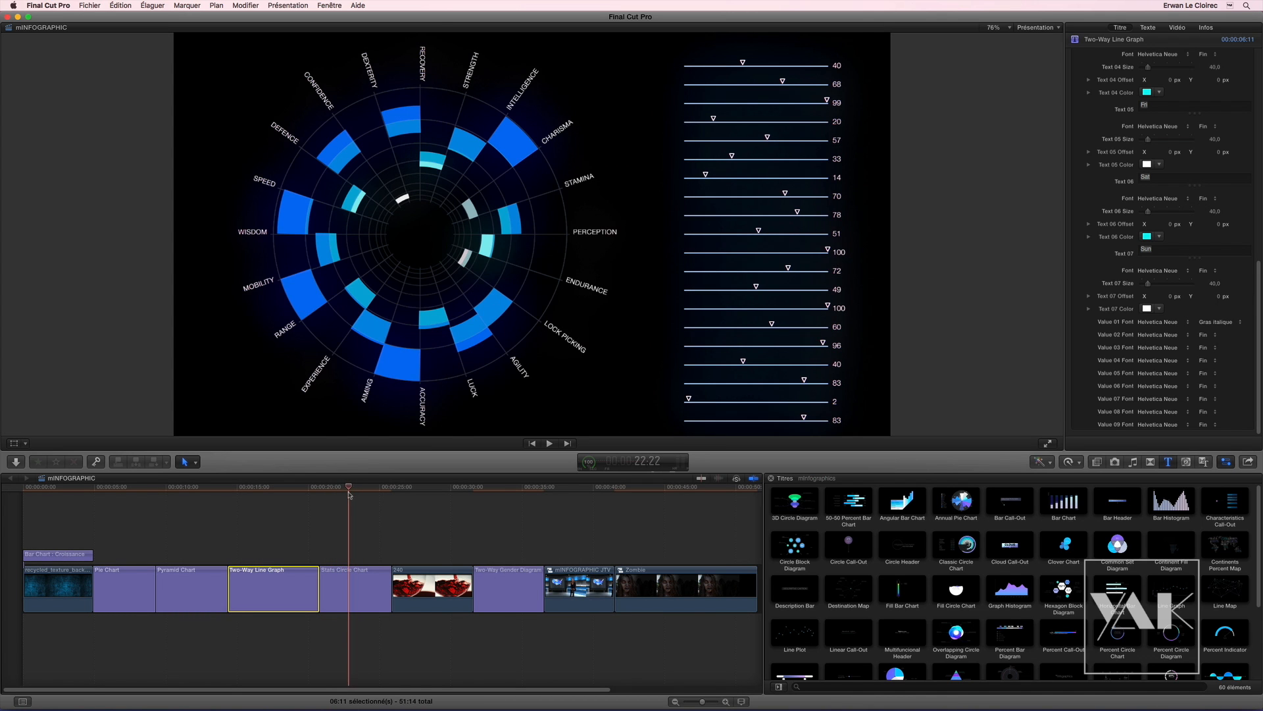
{"action": "left_click", "coordinate": [342, 592]}
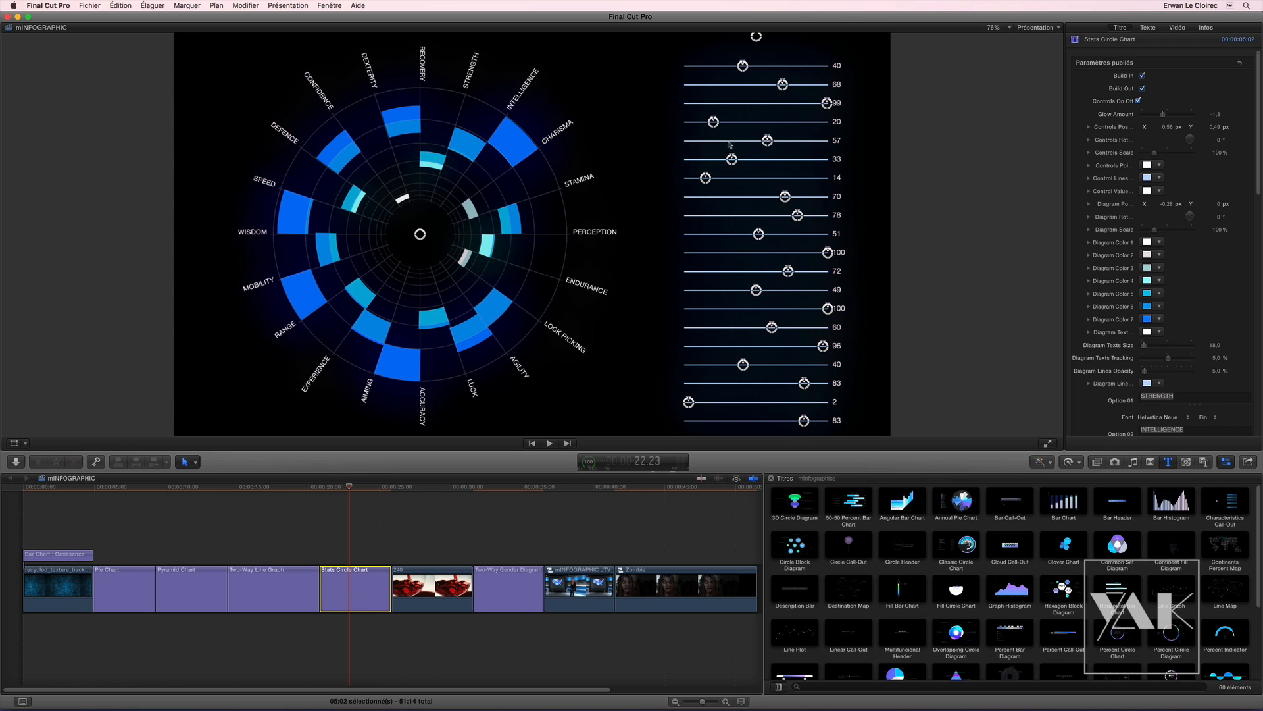
{"action": "left_click_drag", "start_coordinate": [743, 66], "coordinate": [831, 64]}
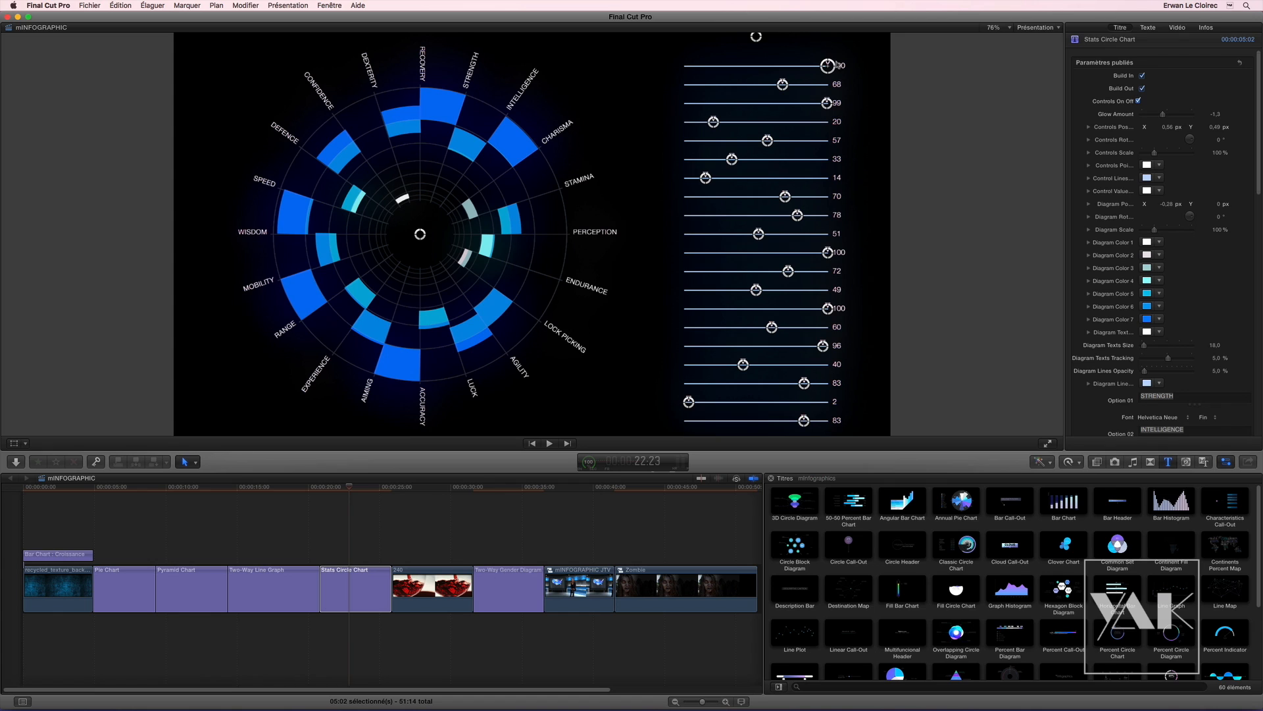
{"action": "left_click_drag", "start_coordinate": [714, 181], "coordinate": [791, 191]}
{"action": "left_click_drag", "start_coordinate": [757, 237], "coordinate": [697, 277]}
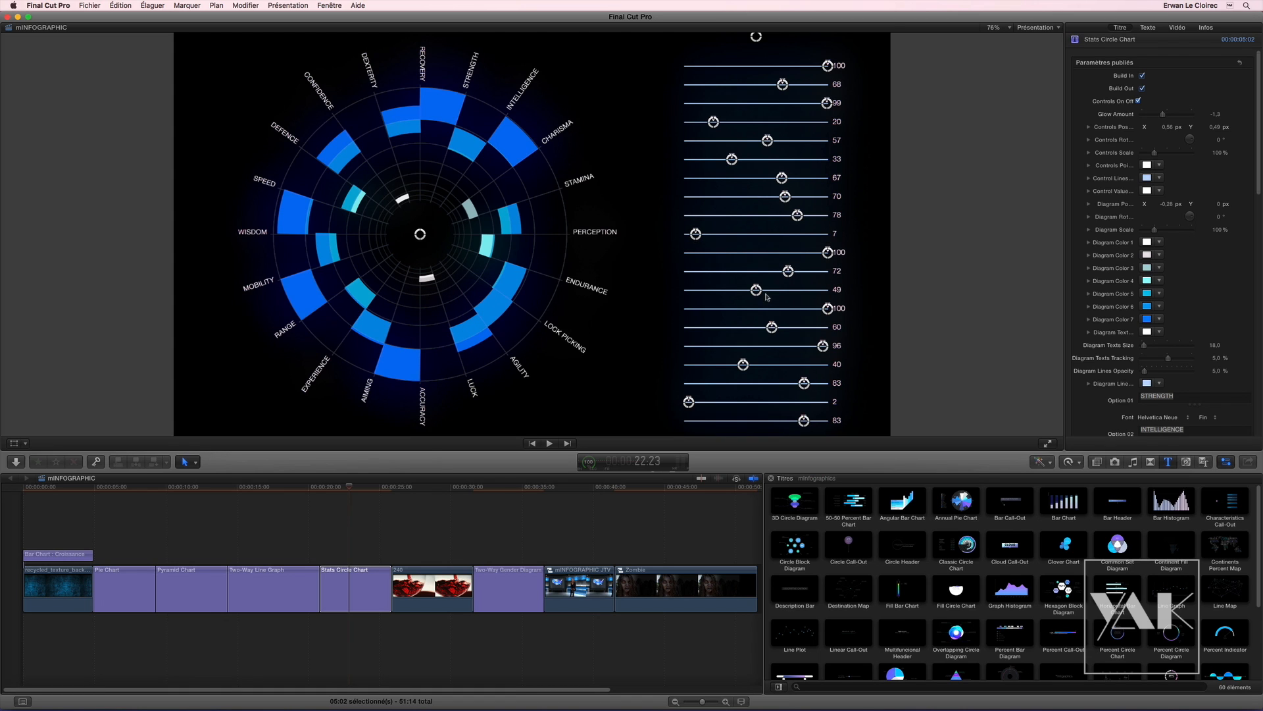
{"action": "left_click_drag", "start_coordinate": [756, 290], "coordinate": [699, 290]}
{"action": "left_click_drag", "start_coordinate": [689, 403], "coordinate": [754, 404]}
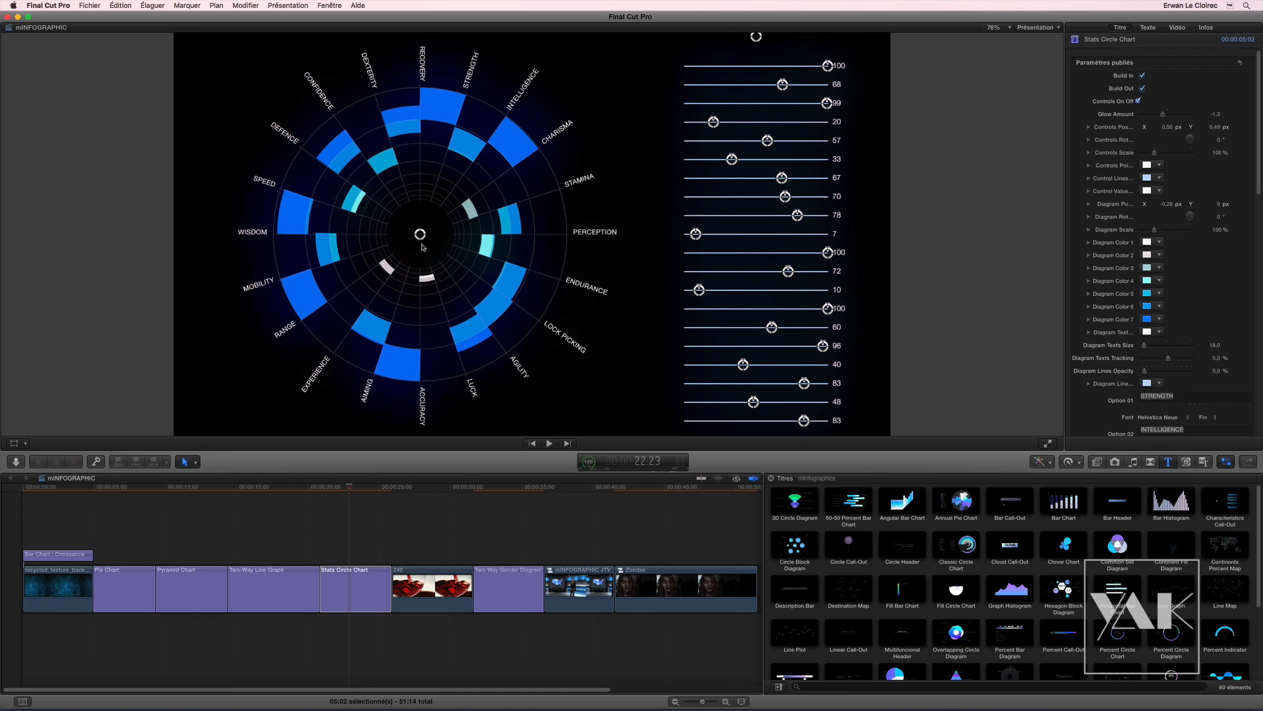
Step: Add a Fill Circle Chart title above the red wine clip, trim it to the clip's end and display it in the viewer
{"action": "left_click", "coordinate": [123, 489]}
{"action": "left_click_drag", "start_coordinate": [186, 489], "coordinate": [429, 539]}
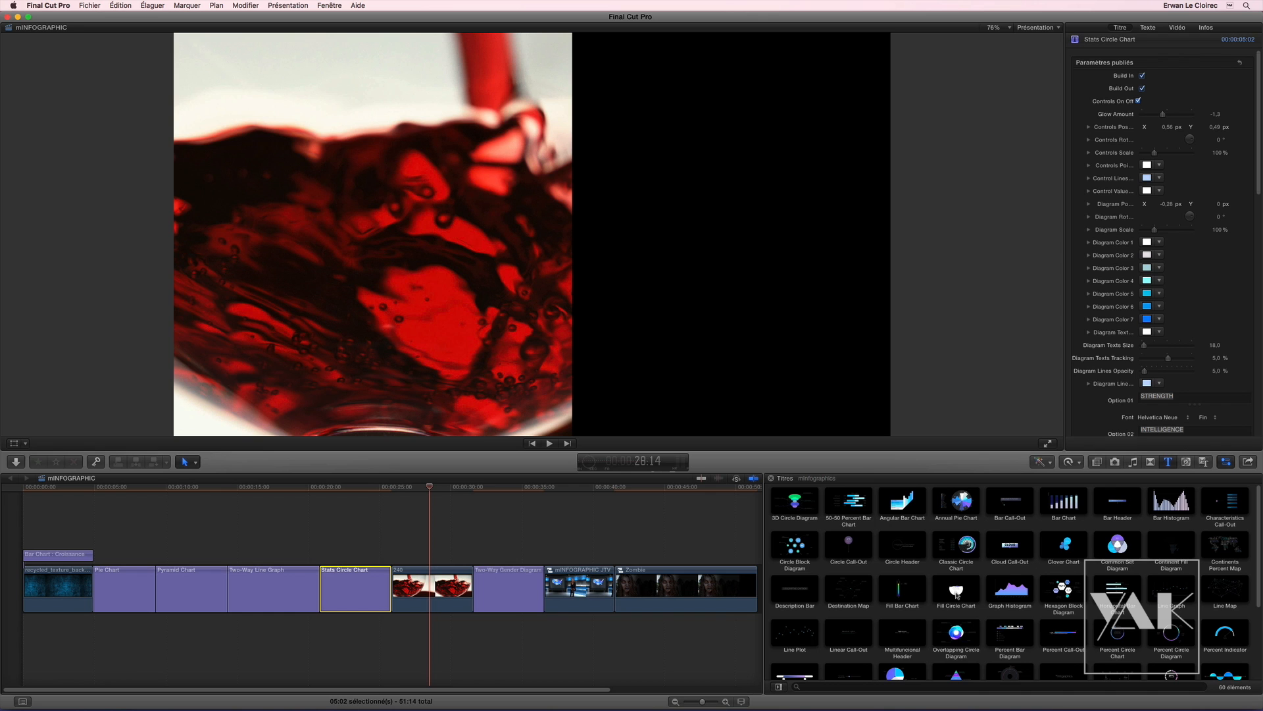
{"action": "left_click_drag", "start_coordinate": [956, 591], "coordinate": [428, 553]}
{"action": "left_click_drag", "start_coordinate": [530, 554], "coordinate": [472, 554]}
{"action": "left_click", "coordinate": [424, 555]}
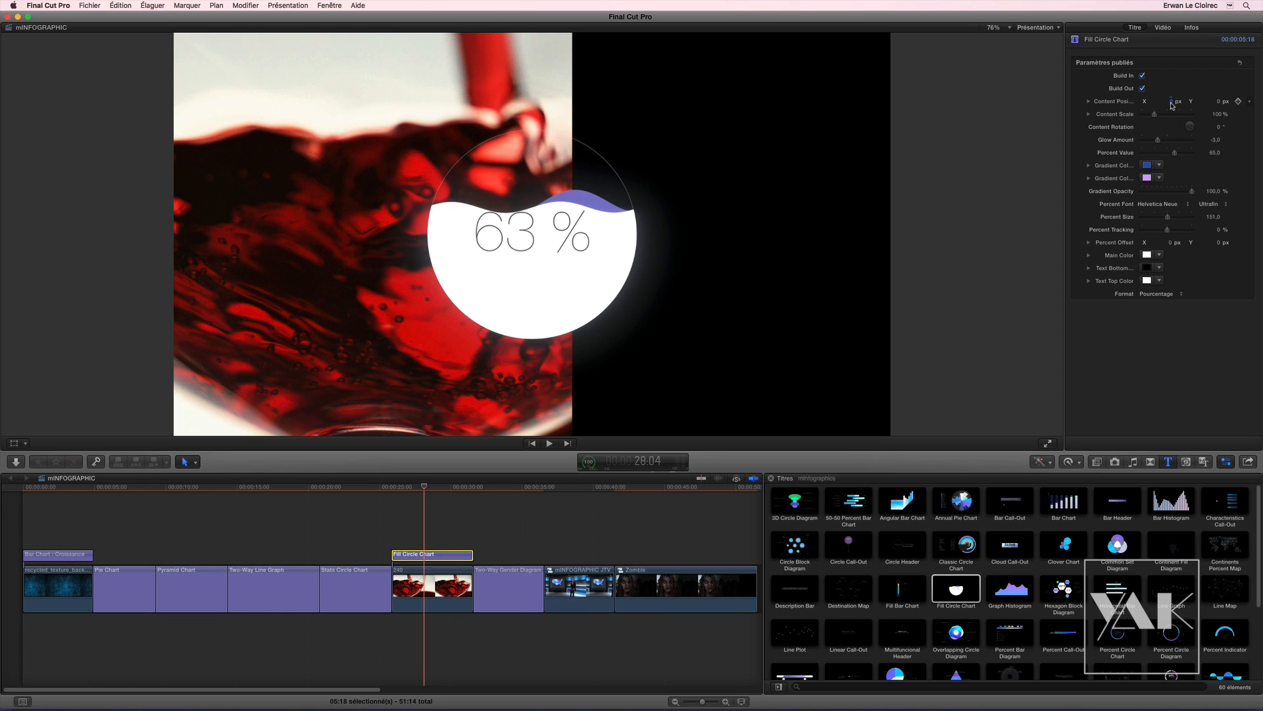
Step: Move the Fill Circle Chart's content to X 0,49 and change its main colour to red
{"action": "left_click_drag", "start_coordinate": [1172, 102], "coordinate": [1167, 101]}
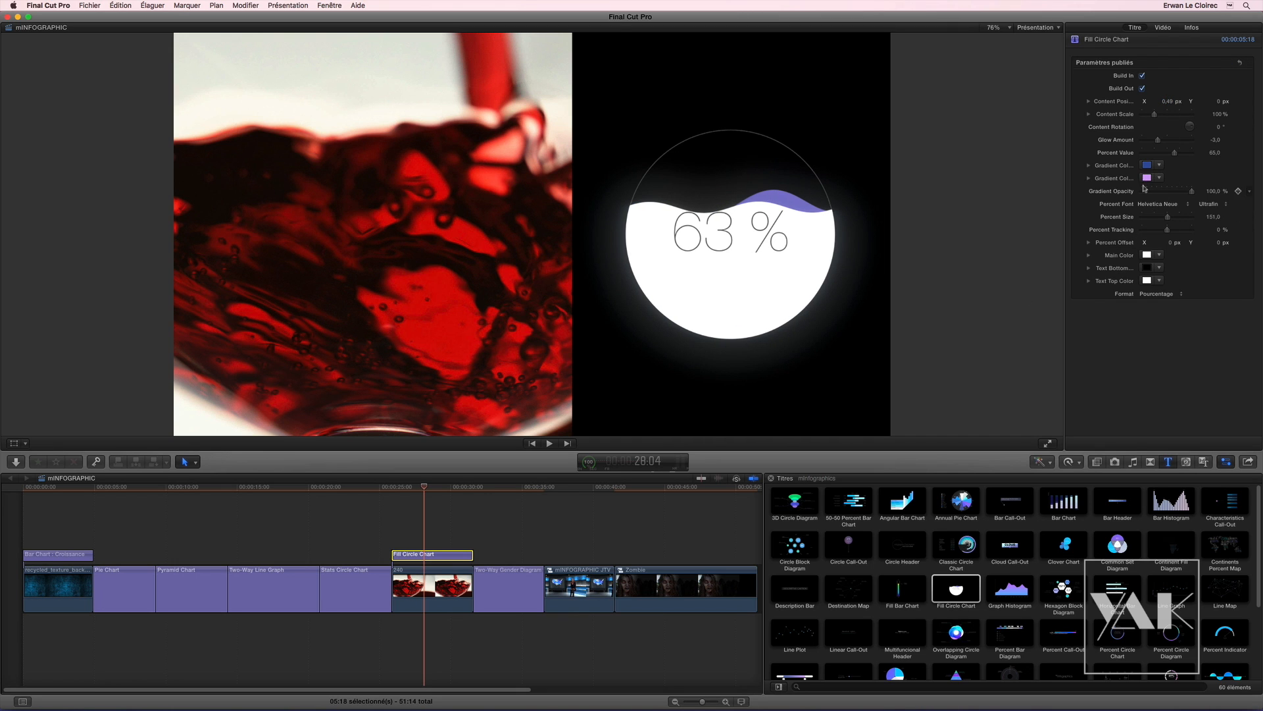
{"action": "left_click", "coordinate": [1146, 255]}
{"action": "left_click", "coordinate": [1024, 305]}
{"action": "left_click_drag", "start_coordinate": [1026, 305], "coordinate": [1046, 307]}
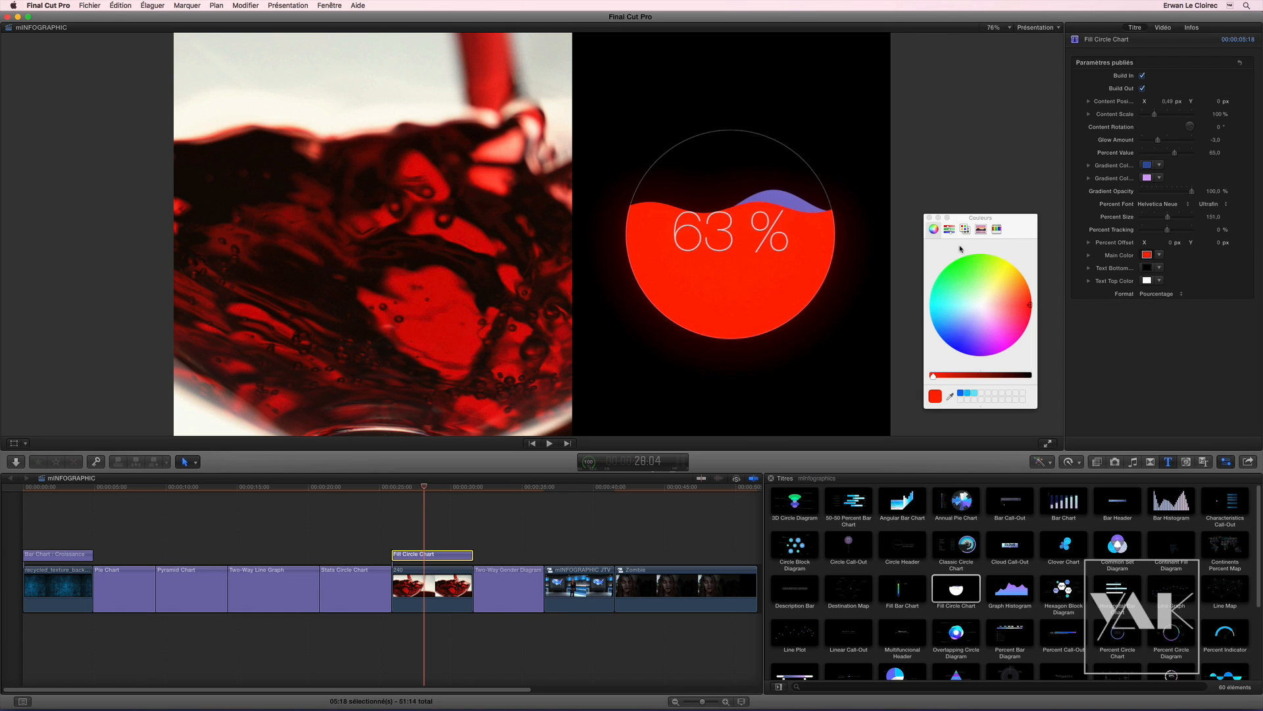
{"action": "left_click", "coordinate": [929, 218]}
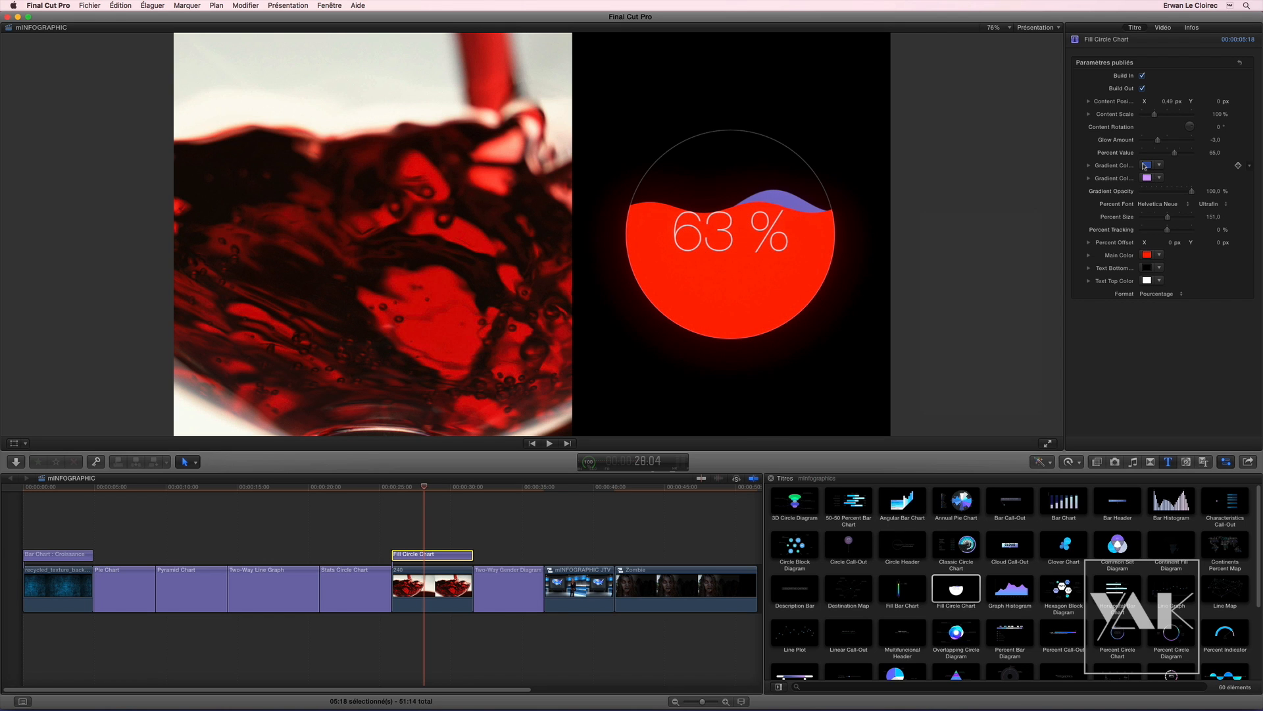
Step: Set the Fill Circle Chart's gradient colours to orange-red and salmon pink, and play the title back from near its start
{"action": "left_click", "coordinate": [1147, 165]}
{"action": "left_click_drag", "start_coordinate": [964, 291], "coordinate": [1031, 294]}
{"action": "left_click_drag", "start_coordinate": [969, 382], "coordinate": [927, 379]}
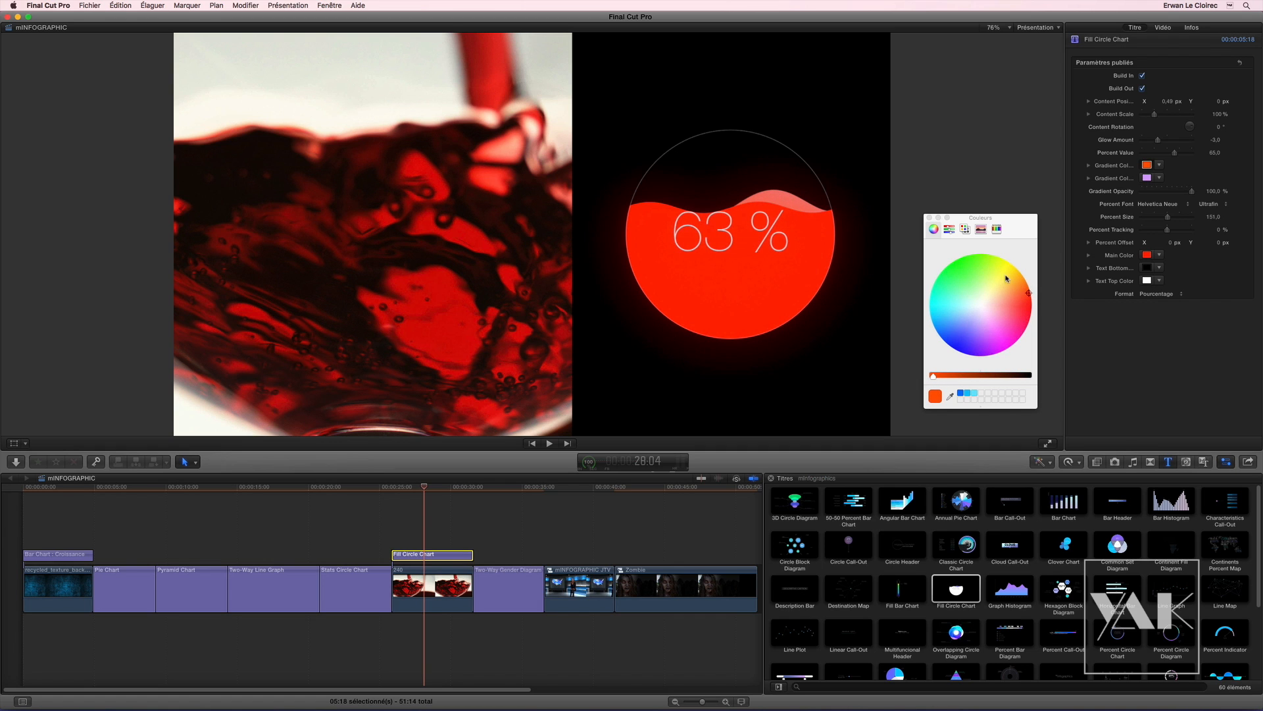
{"action": "left_click", "coordinate": [1147, 178]}
{"action": "mouse_move", "coordinate": [1019, 295]}
{"action": "left_mouse_down"}
{"action": "mouse_move", "coordinate": [1031, 308]}
{"action": "mouse_move", "coordinate": [1020, 289]}
{"action": "mouse_move", "coordinate": [1008, 307]}
{"action": "left_mouse_up"}
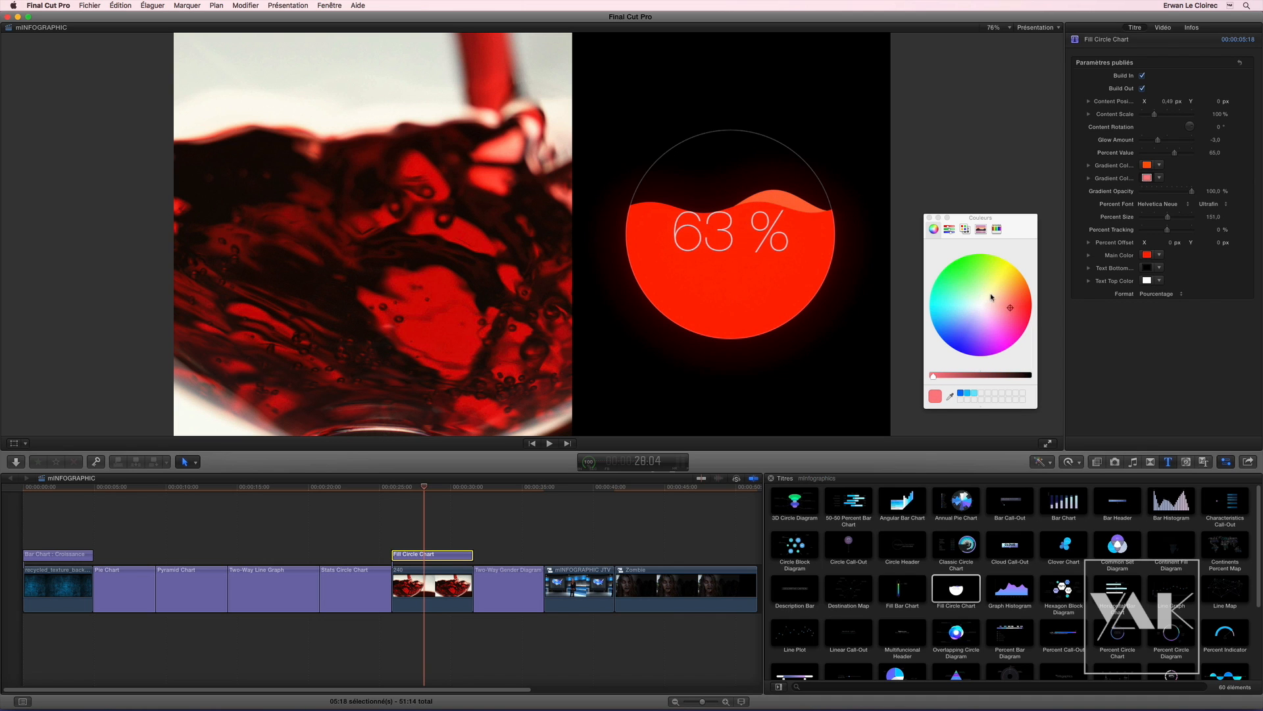
{"action": "left_click", "coordinate": [929, 217]}
{"action": "left_click_drag", "start_coordinate": [419, 488], "coordinate": [402, 490]}
{"action": "key", "text": "space"}
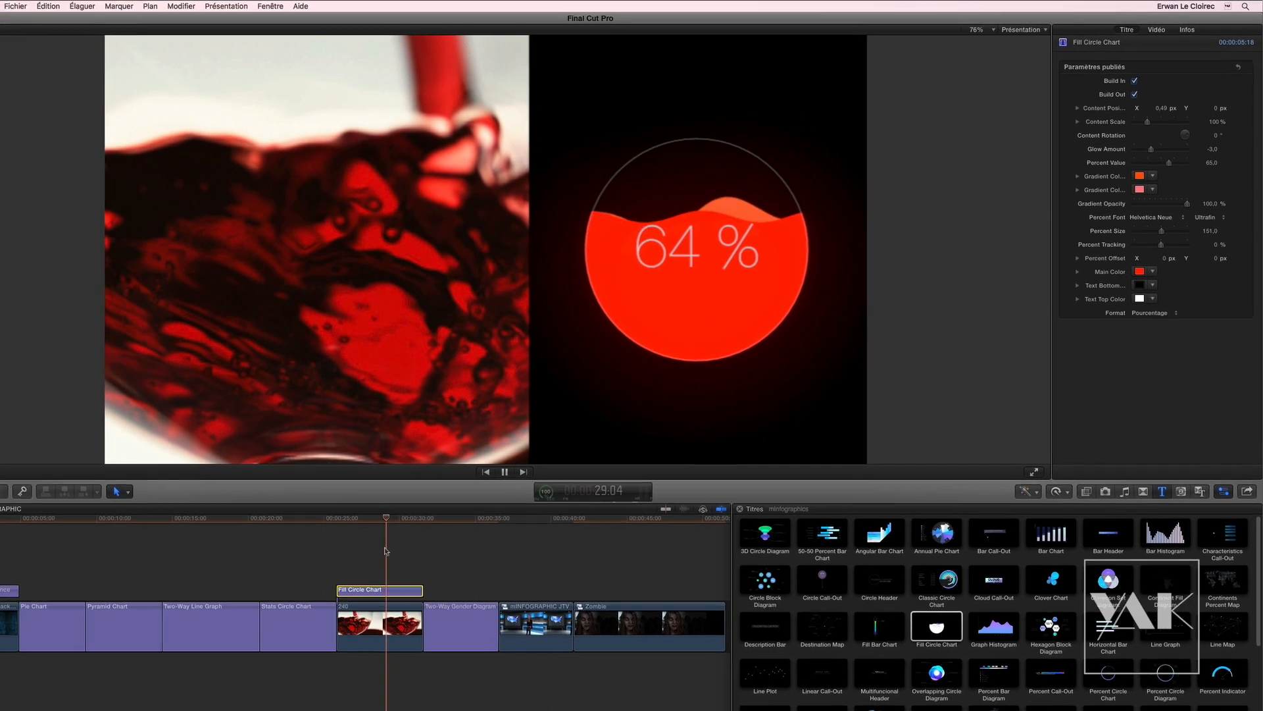
Step: Stop playback and try the Nombre and Devise number formats on the Fill Circle Chart's value
{"action": "key", "text": "space"}
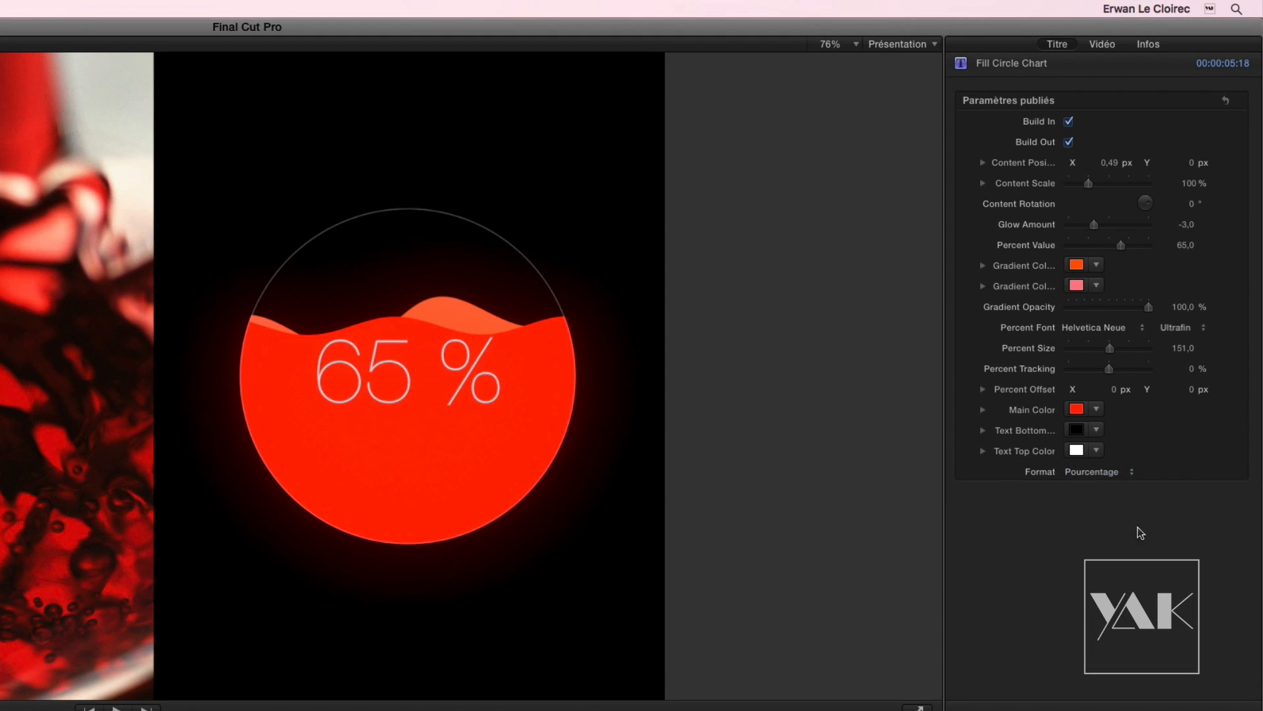
{"action": "left_click", "coordinate": [1092, 476]}
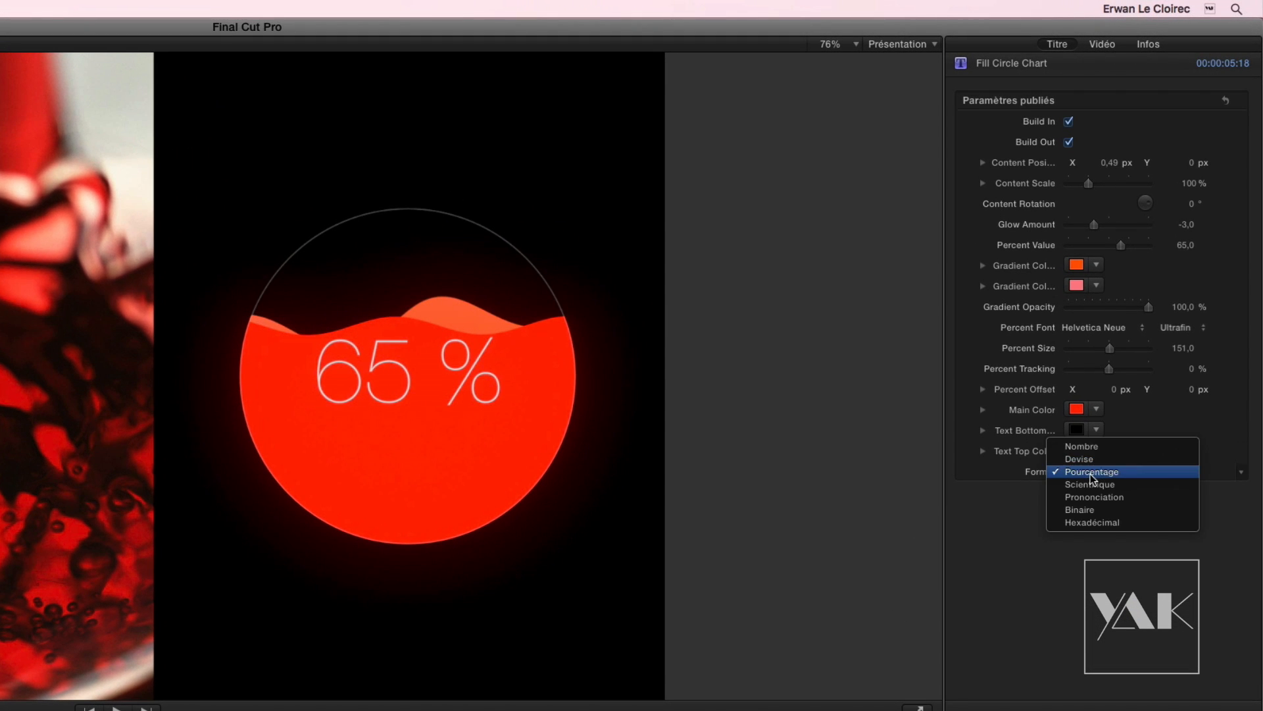
{"action": "left_click", "coordinate": [939, 479]}
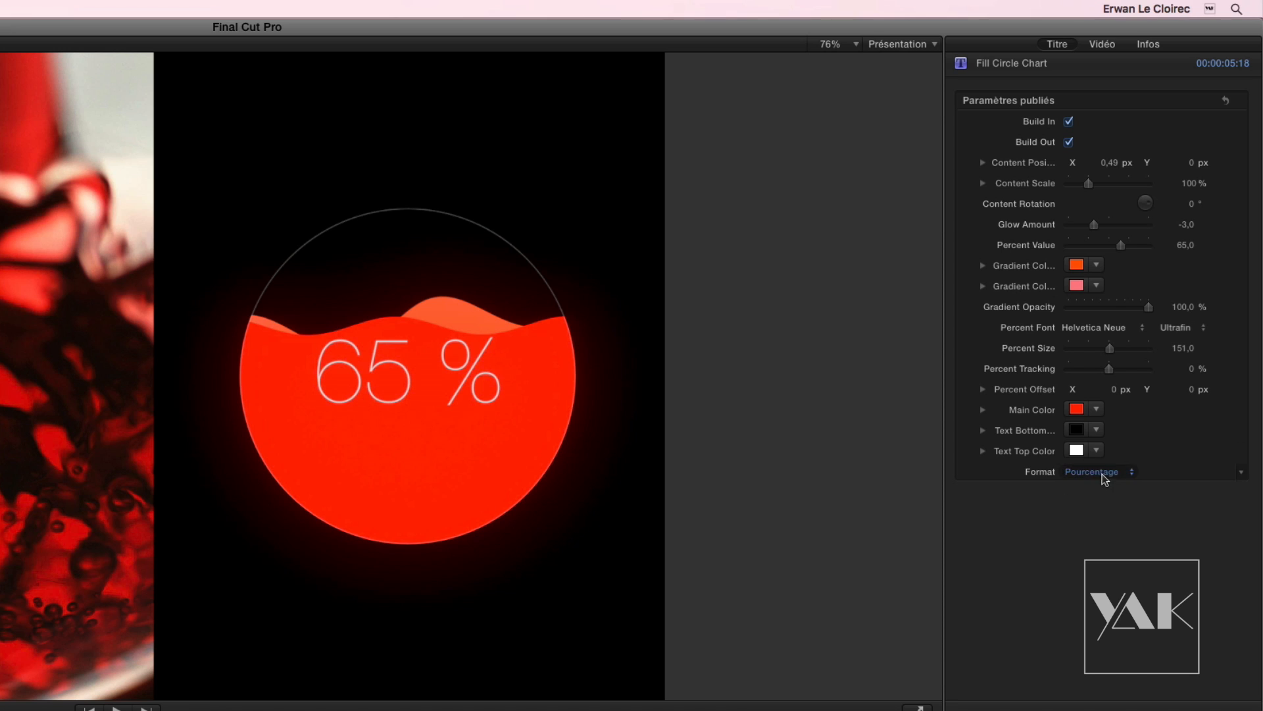
{"action": "left_click", "coordinate": [1100, 472]}
{"action": "left_click", "coordinate": [1100, 446]}
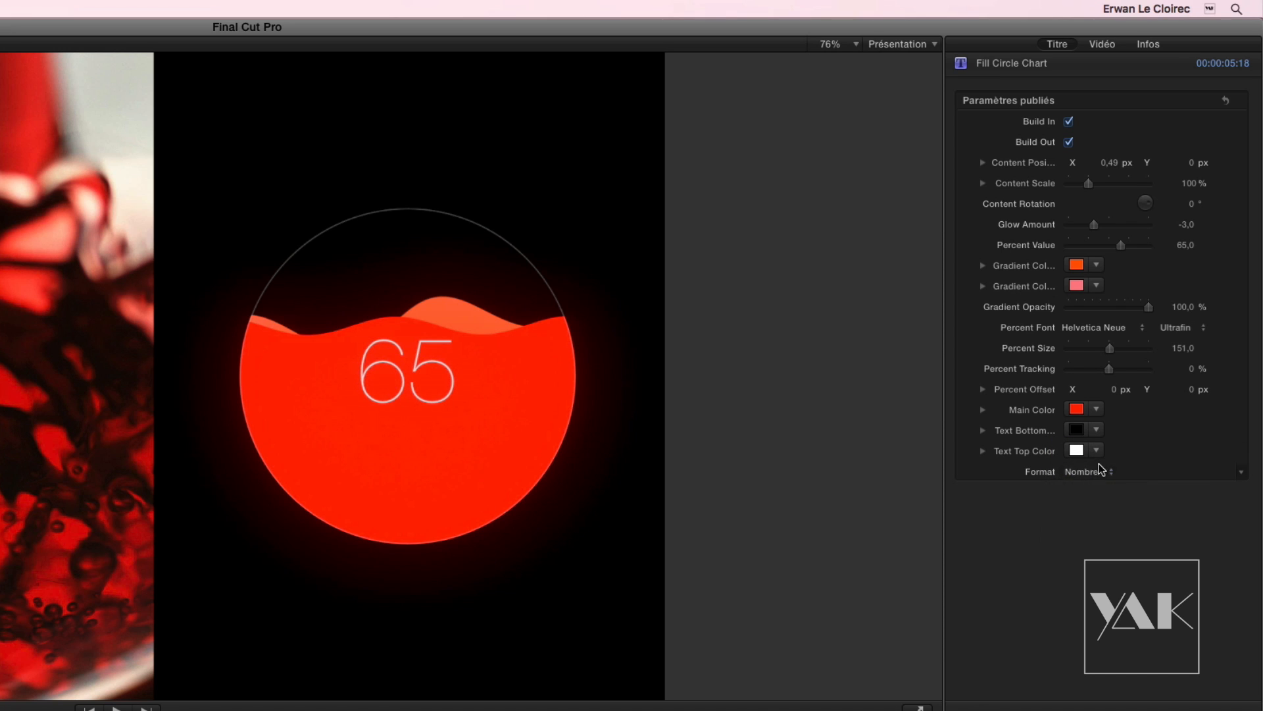
{"action": "left_click", "coordinate": [1080, 471]}
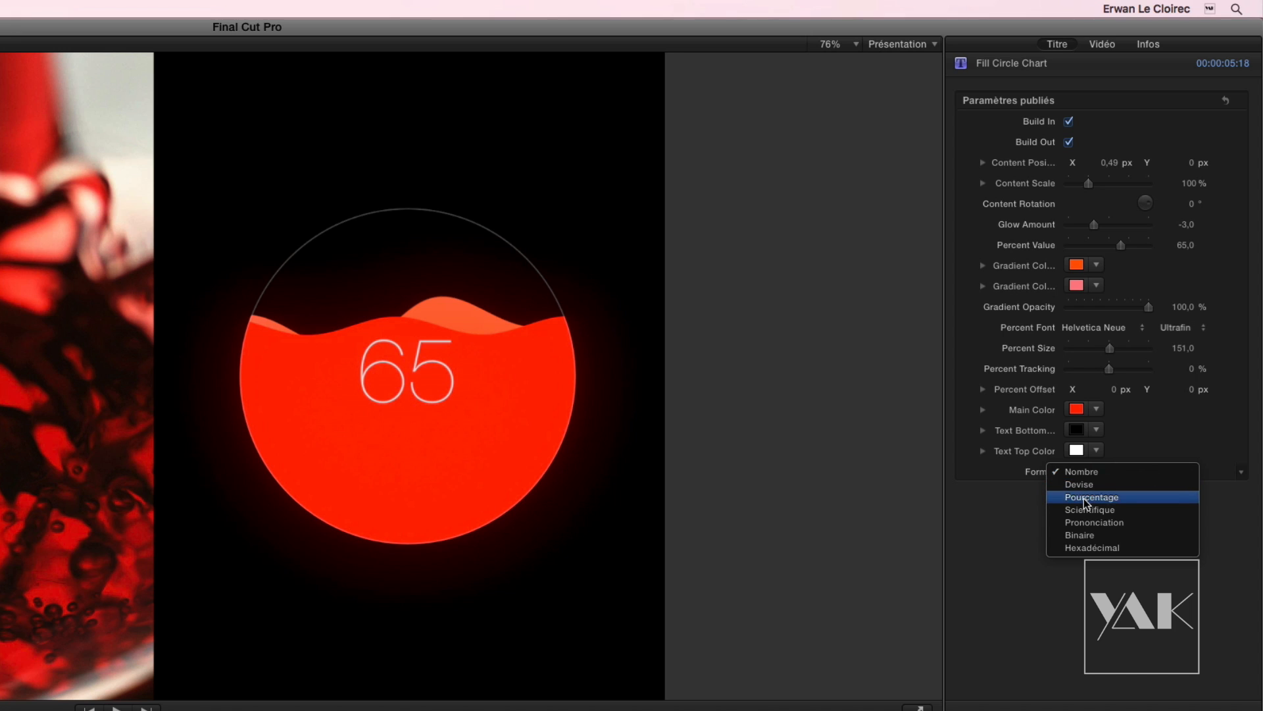
{"action": "left_click", "coordinate": [1084, 486]}
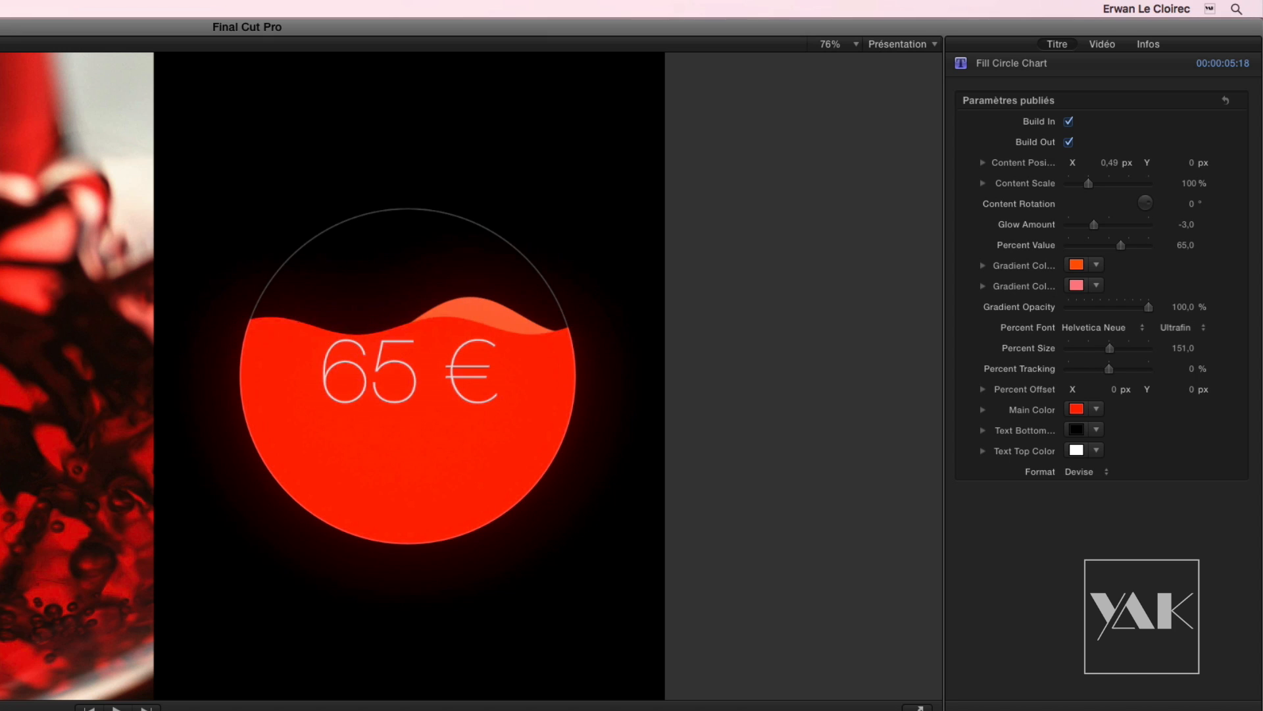
Step: Try the Scientifique, Prononciation, Binaire and Hexadécimal formats in turn on the Fill Circle Chart's value
{"action": "left_click", "coordinate": [1073, 472]}
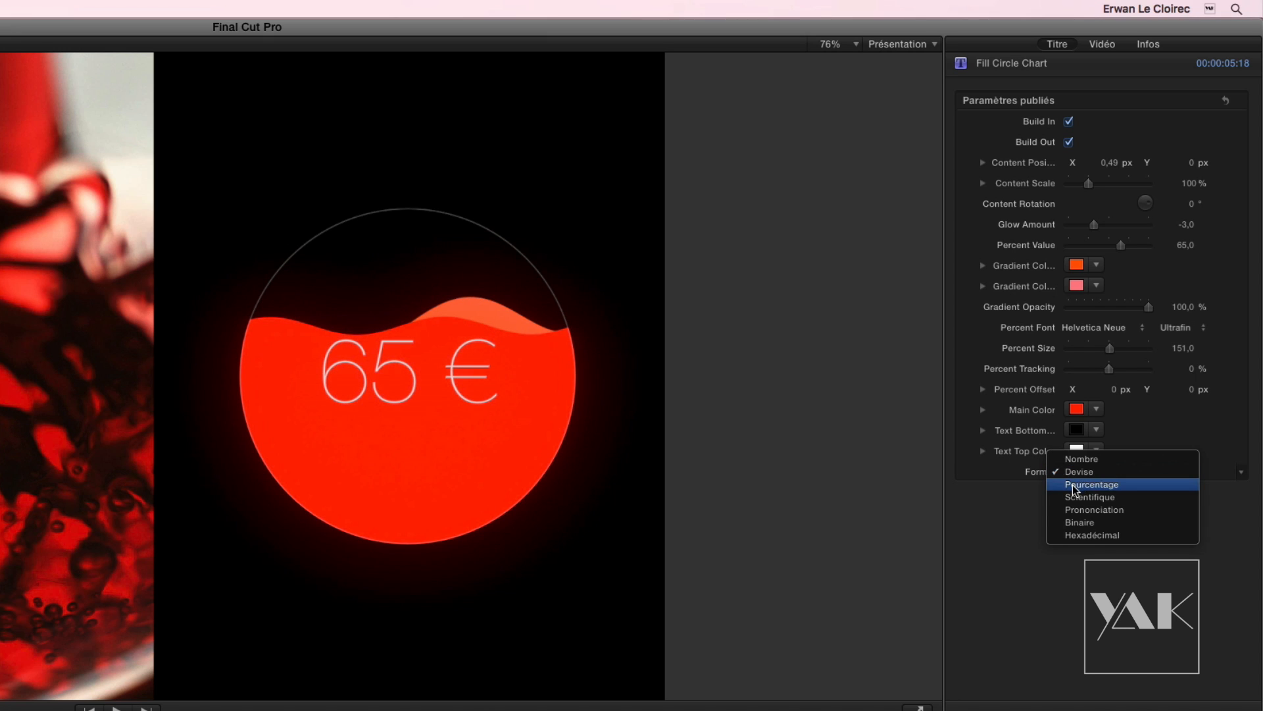
{"action": "left_click", "coordinate": [1071, 498]}
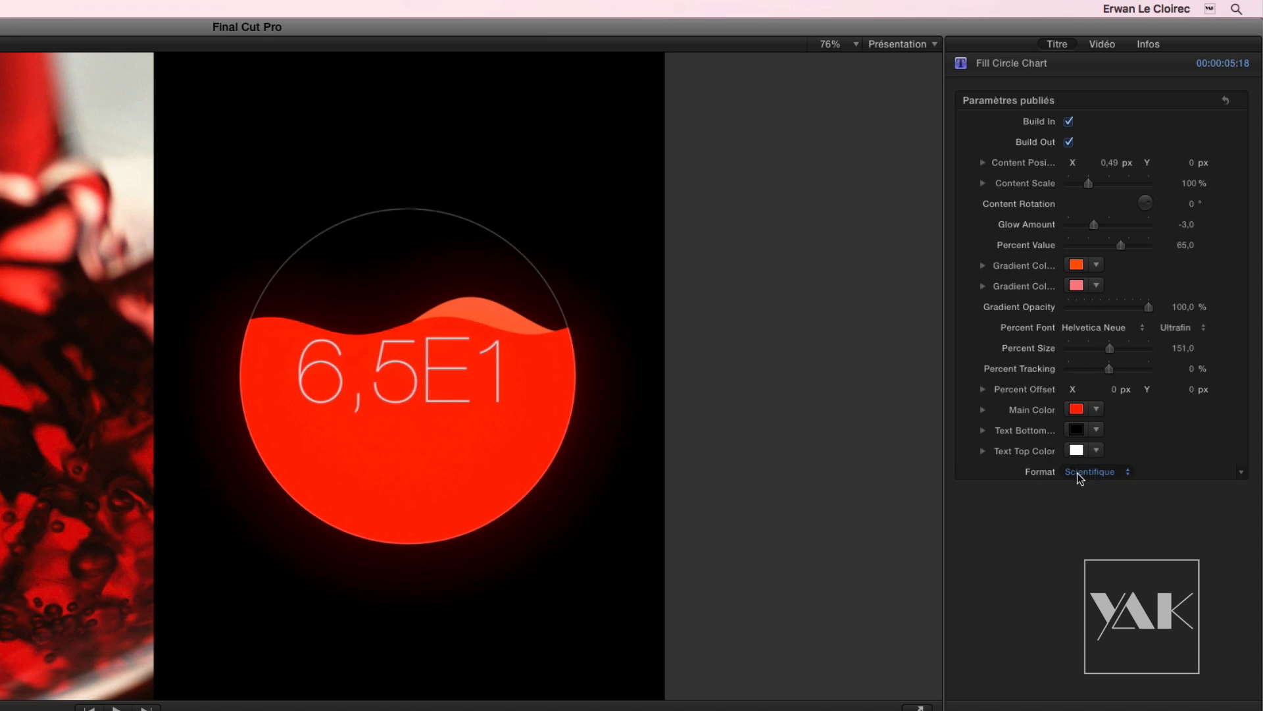
{"action": "left_click", "coordinate": [1077, 472]}
{"action": "left_click", "coordinate": [1077, 488]}
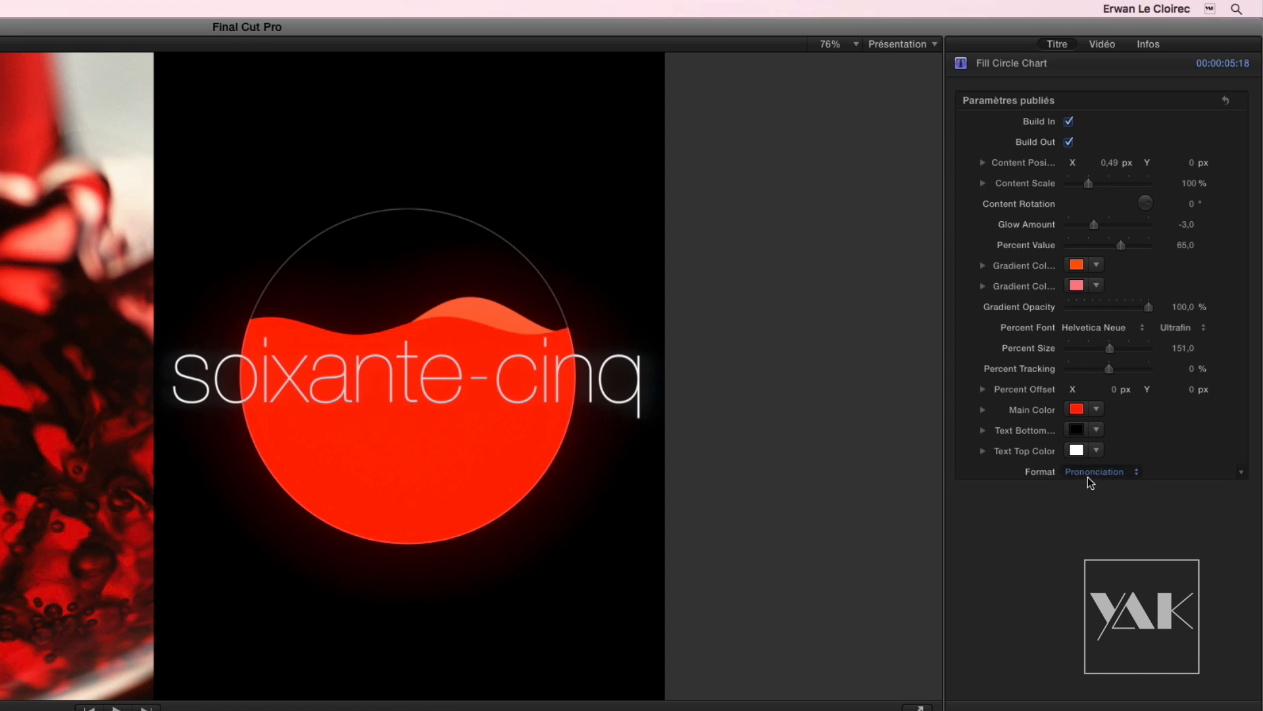
{"action": "left_click", "coordinate": [1086, 471]}
{"action": "left_click", "coordinate": [1081, 482]}
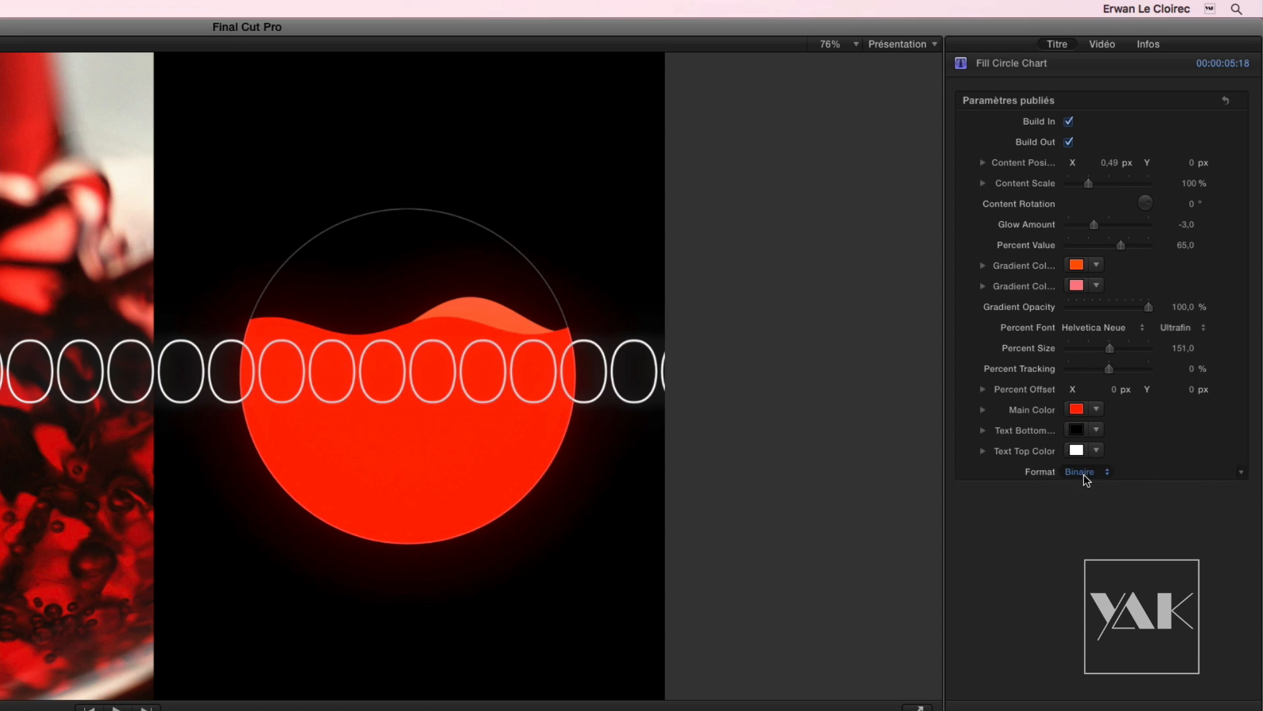
{"action": "left_click", "coordinate": [1084, 475]}
{"action": "left_click", "coordinate": [1085, 490]}
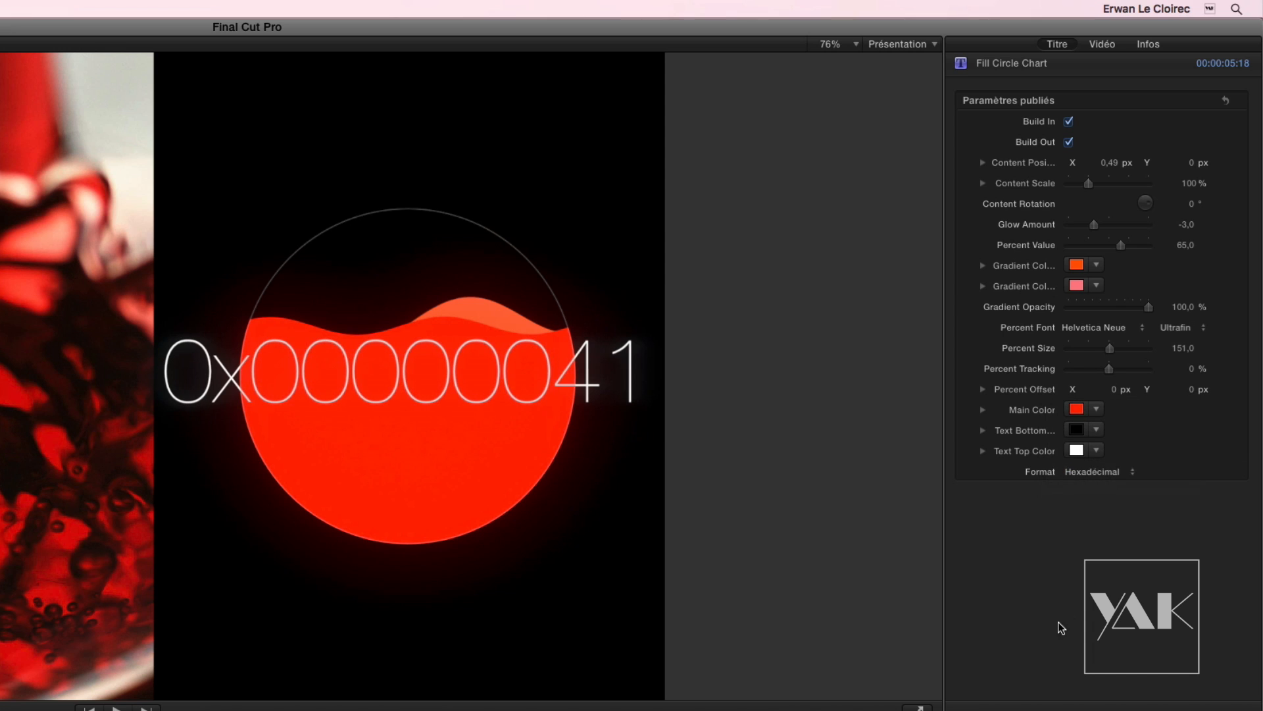
Step: Set the Fill Circle Chart's number format to Devise and scrub back through its fill animation
{"action": "left_click", "coordinate": [1084, 474]}
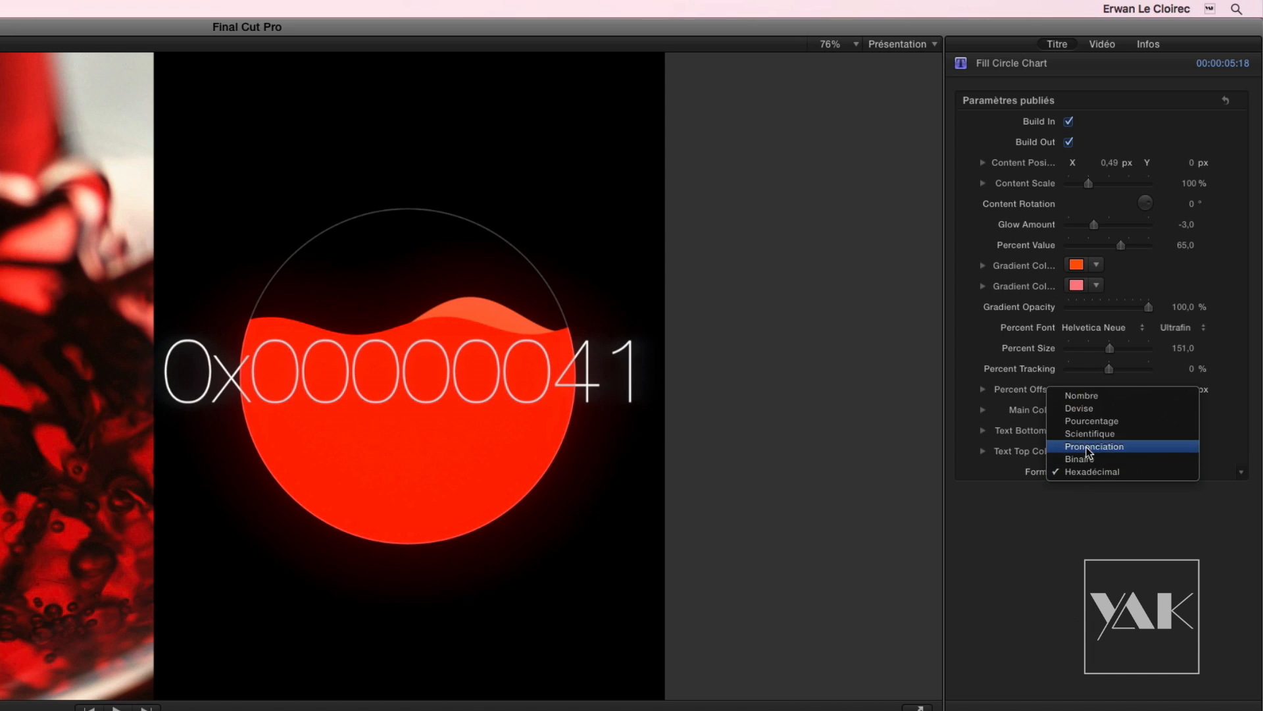
{"action": "left_click", "coordinate": [1086, 409]}
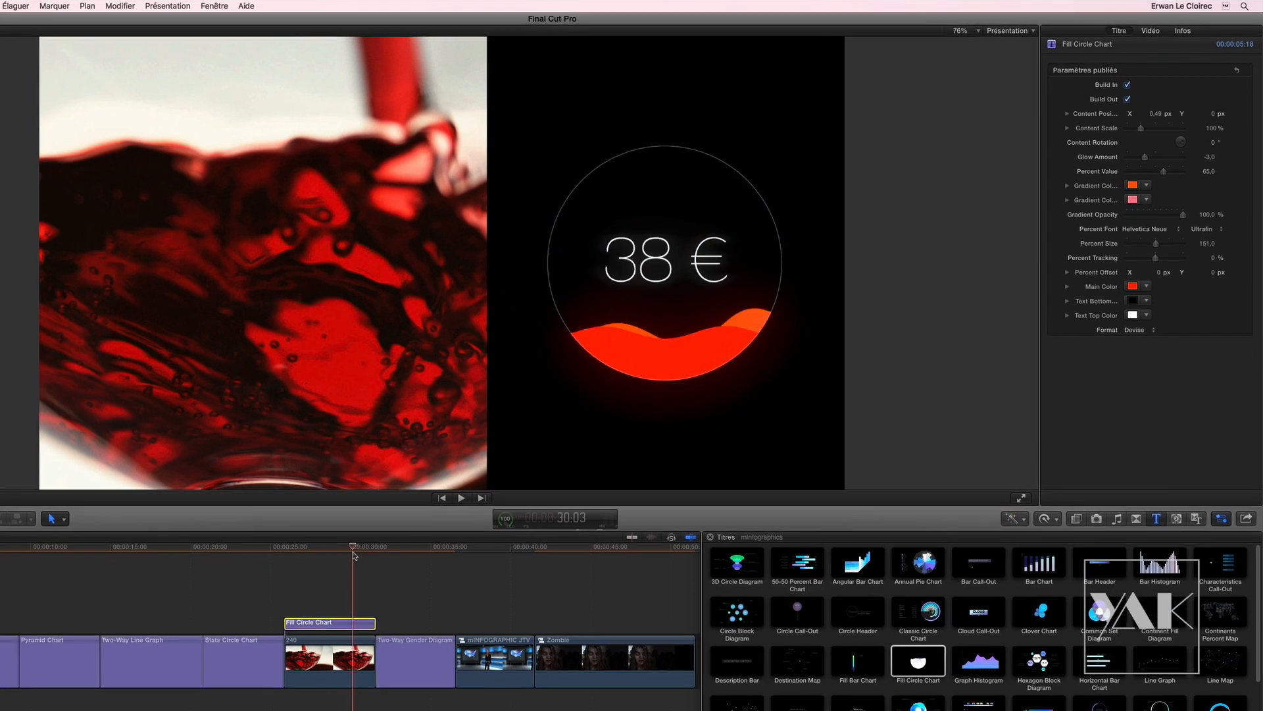
{"action": "left_click_drag", "start_coordinate": [354, 556], "coordinate": [341, 550]}
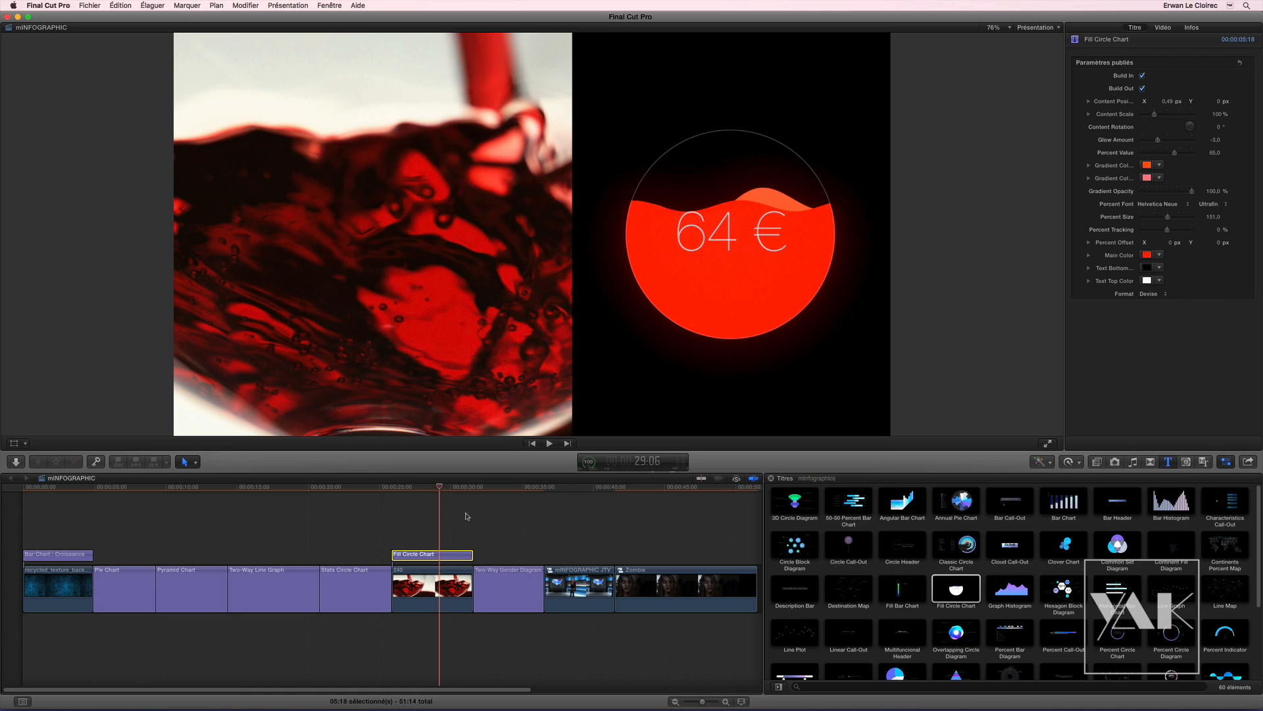
Step: Set both the man's and woman's values of the Two-Way Gender Diagram to 90% and select its title in the timeline
{"action": "mouse_move", "coordinate": [490, 490]}
{"action": "left_mouse_down"}
{"action": "mouse_move", "coordinate": [524, 493]}
{"action": "mouse_move", "coordinate": [512, 500]}
{"action": "left_mouse_up"}
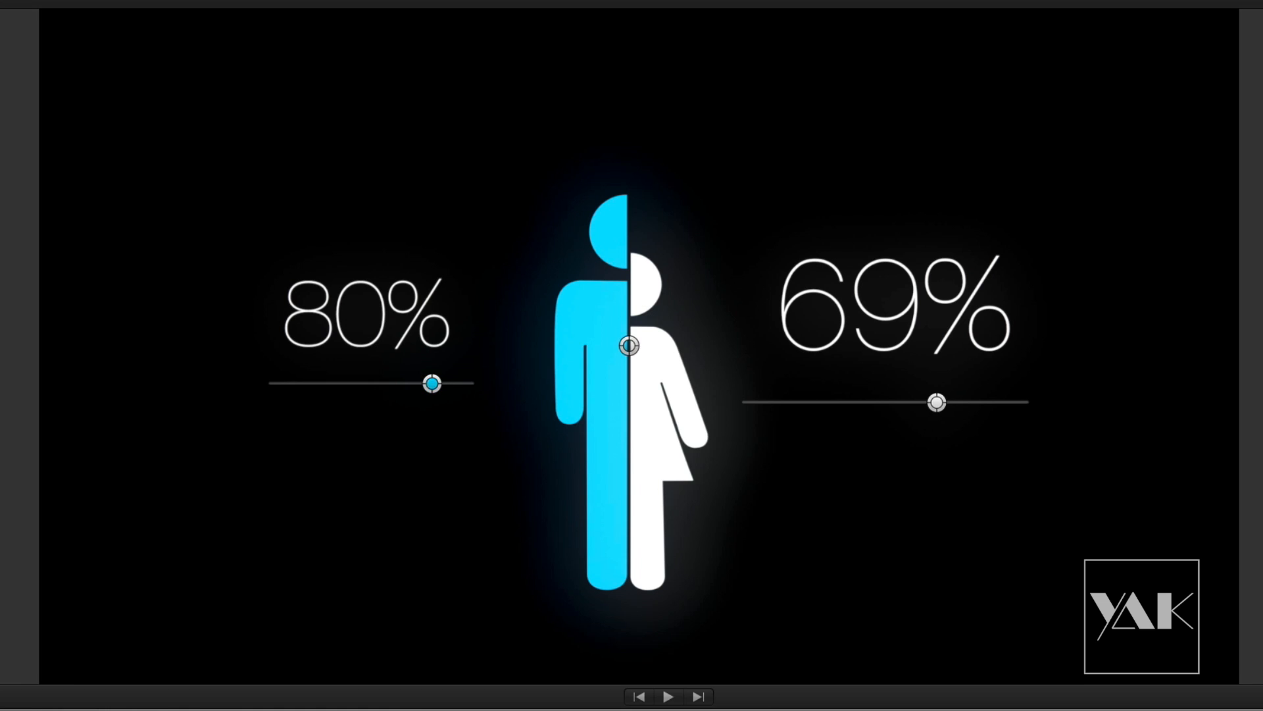
{"action": "left_click_drag", "start_coordinate": [935, 401], "coordinate": [1034, 410]}
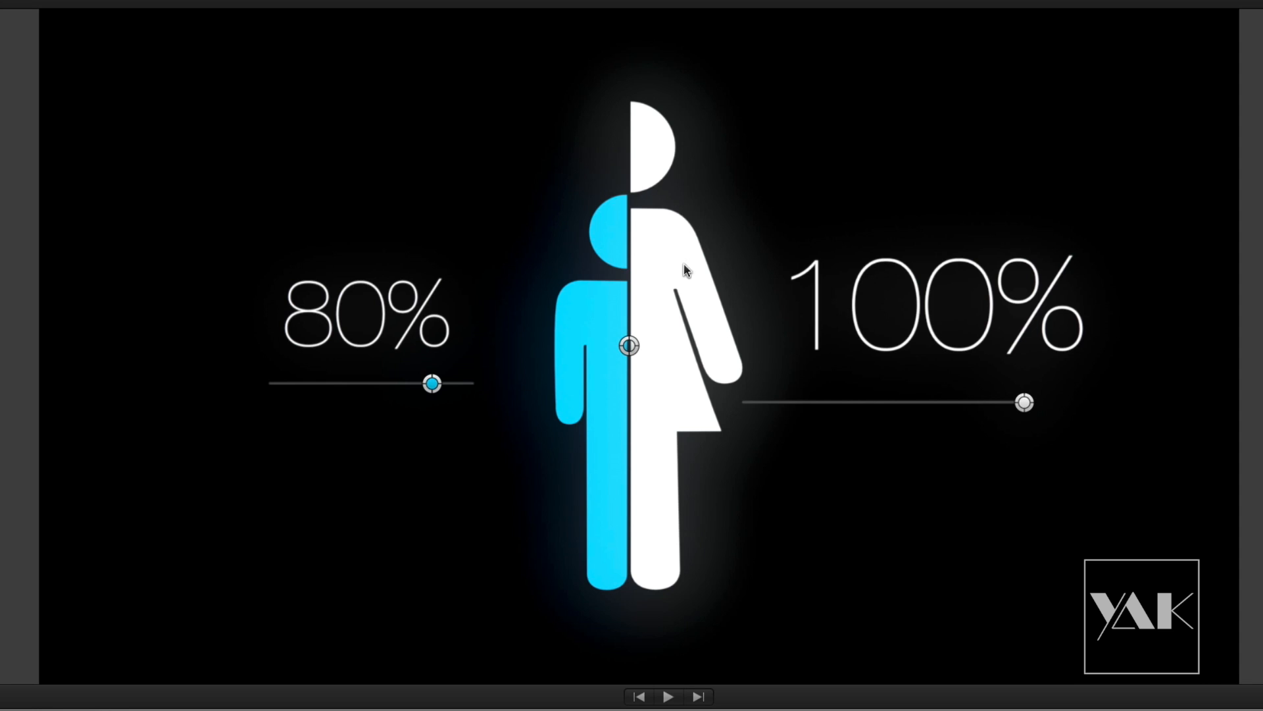
{"action": "mouse_move", "coordinate": [1021, 405]}
{"action": "left_mouse_down"}
{"action": "mouse_move", "coordinate": [883, 403]}
{"action": "mouse_move", "coordinate": [999, 404]}
{"action": "left_mouse_up"}
{"action": "left_click_drag", "start_coordinate": [433, 384], "coordinate": [452, 387]}
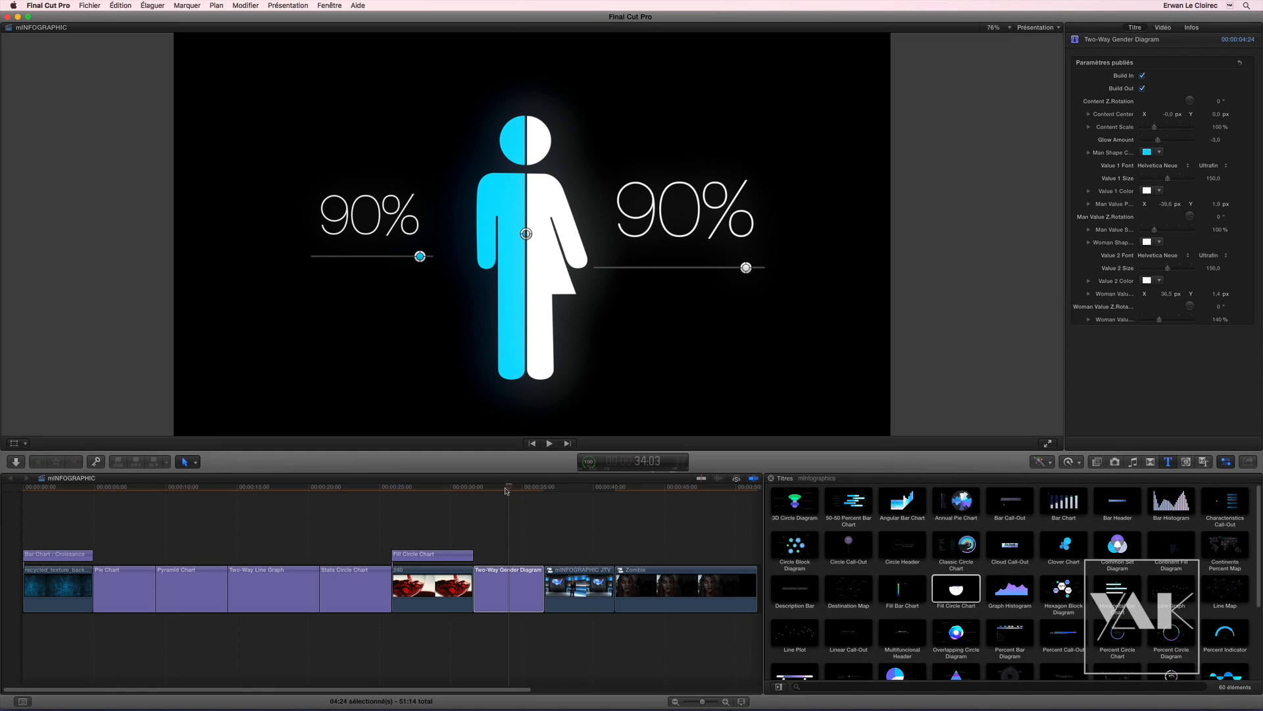
{"action": "left_click", "coordinate": [527, 585]}
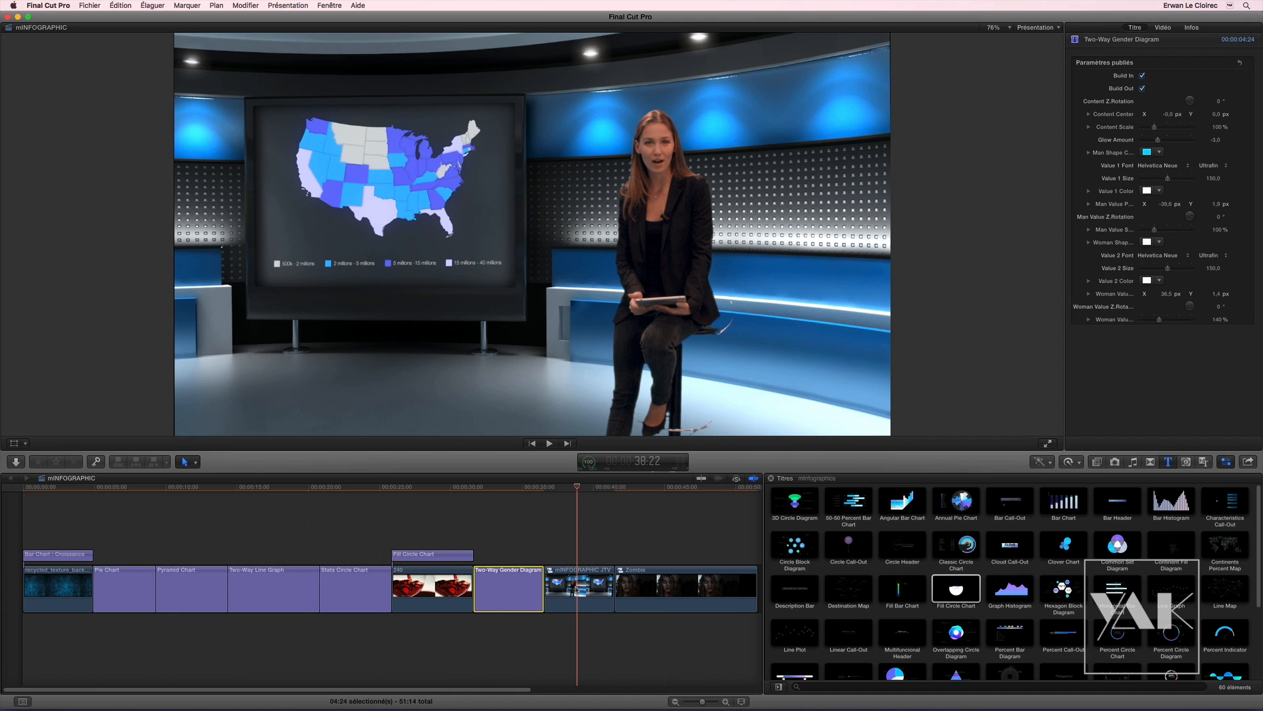
Step: Open the mINFOGRAPHIC JTV compound clip, fit its contents to the timeline and preview the composited studio scene
{"action": "double_click", "coordinate": [578, 588]}
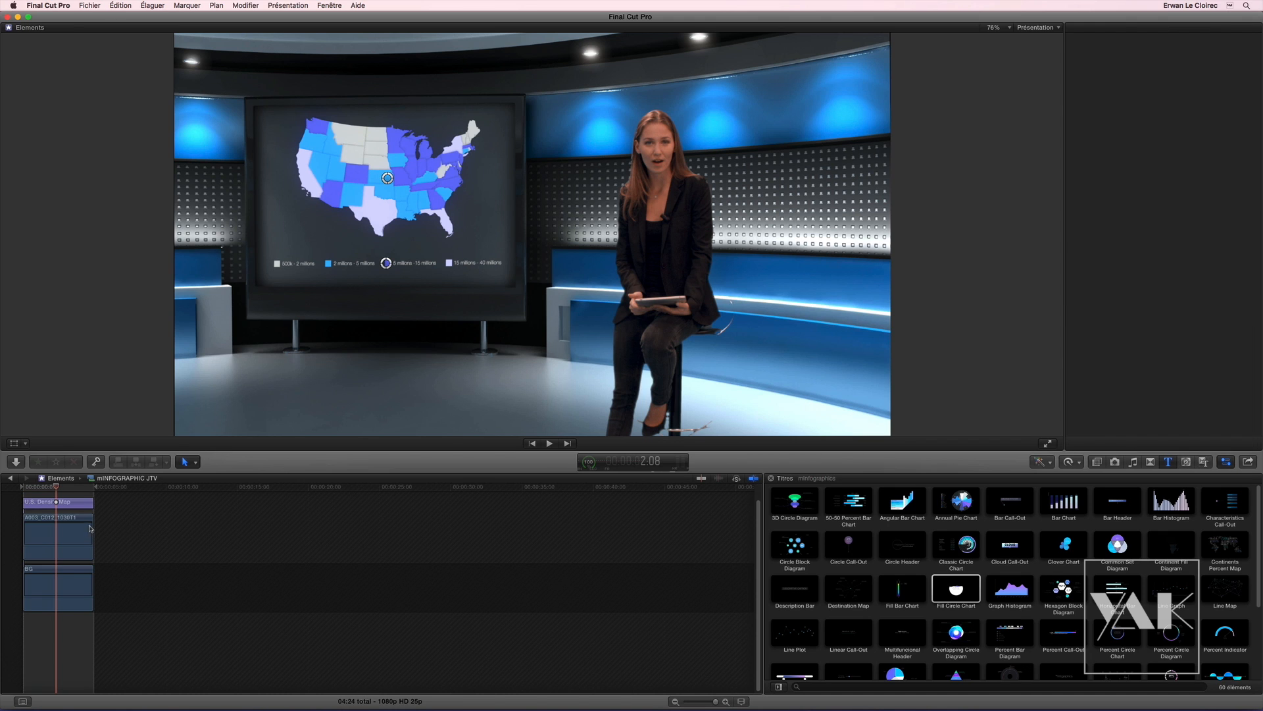
{"action": "key", "text": "shift+z"}
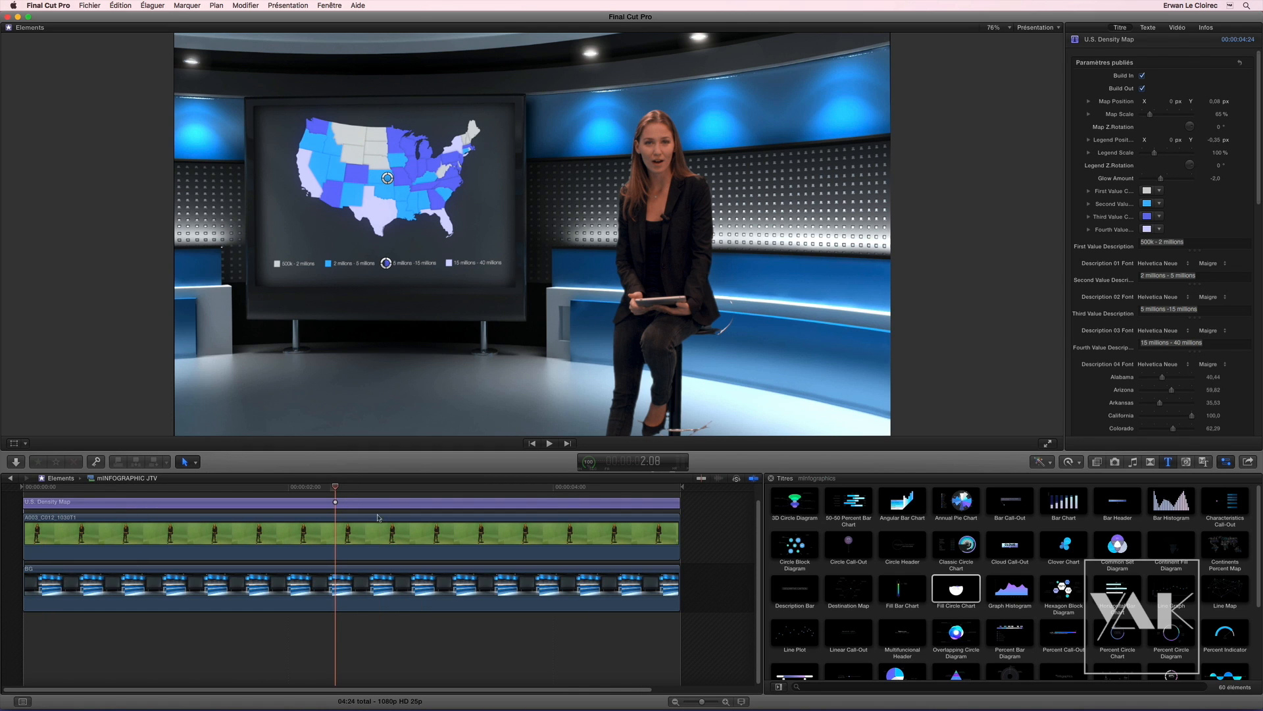
{"action": "left_click_drag", "start_coordinate": [335, 488], "coordinate": [461, 539]}
{"action": "key", "text": "space"}
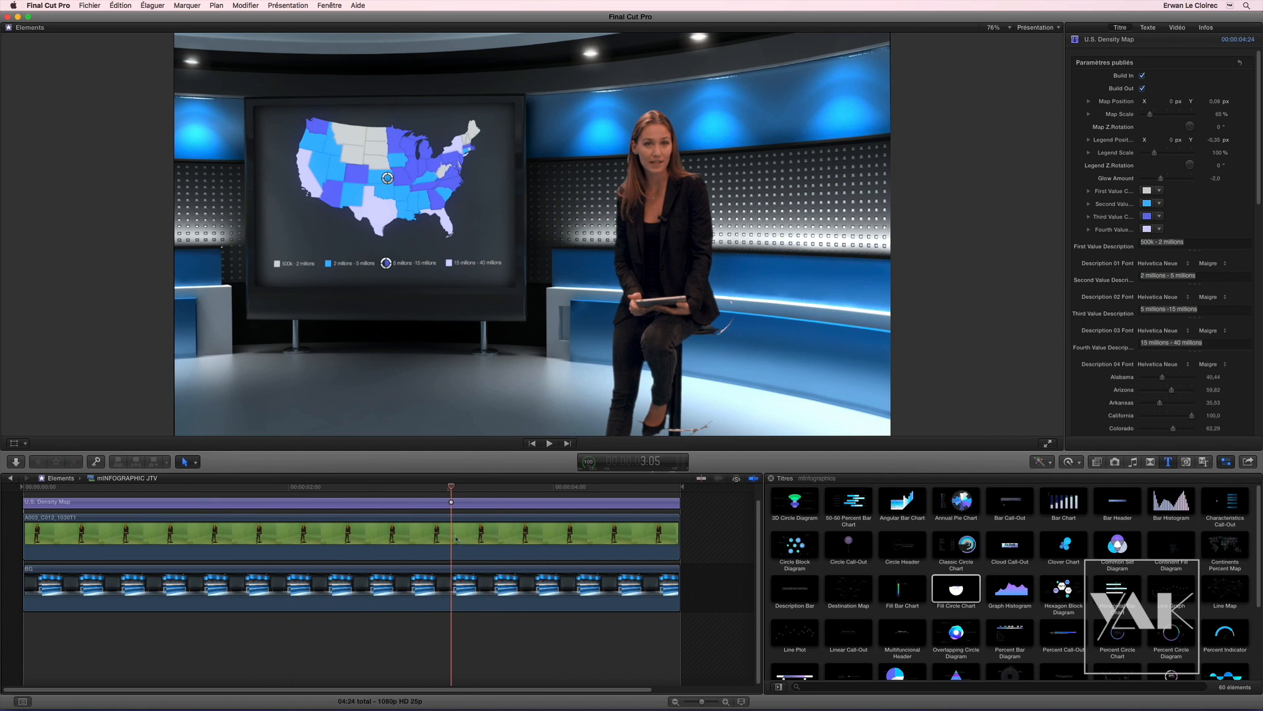
{"action": "left_click_drag", "start_coordinate": [450, 490], "coordinate": [396, 513]}
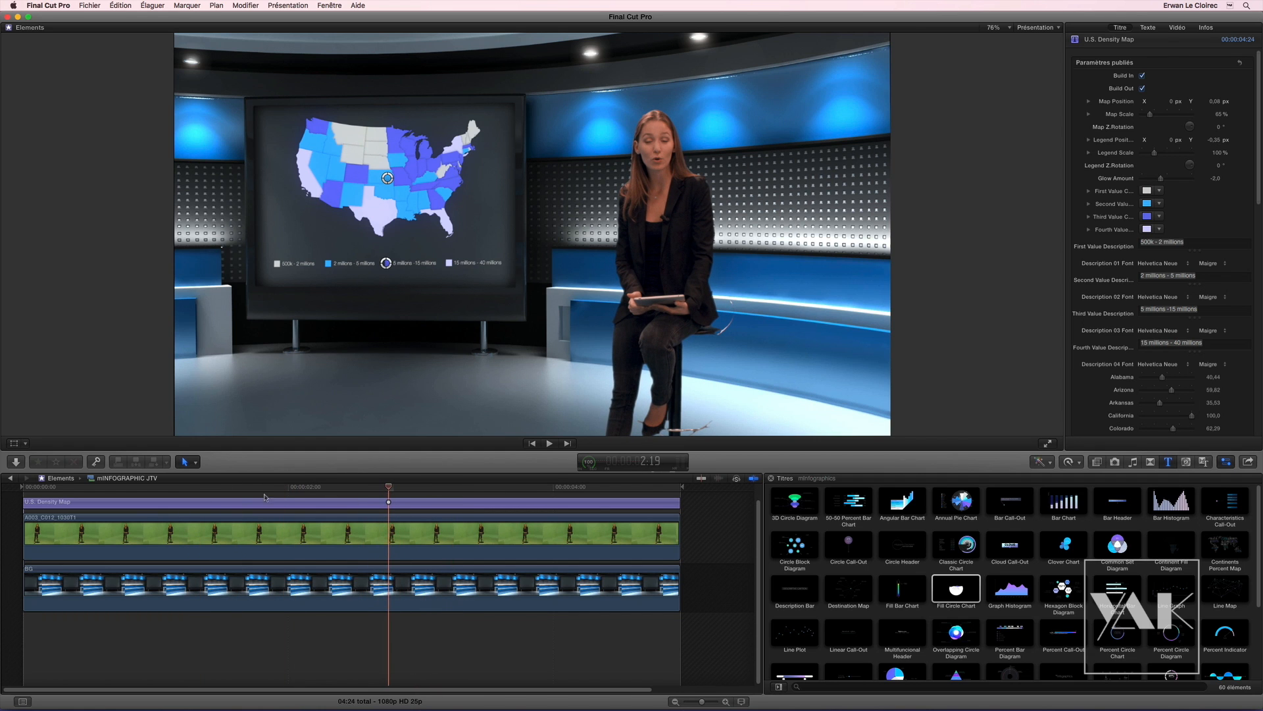
{"action": "key", "text": "Home"}
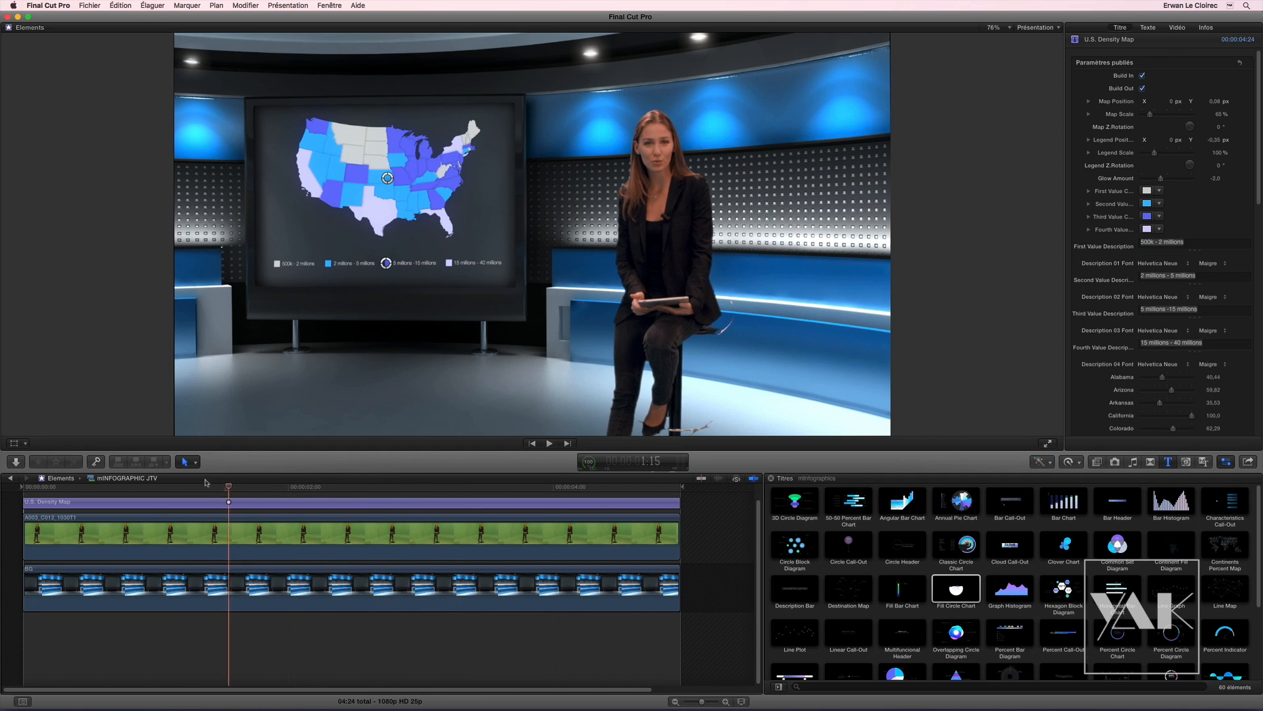
{"action": "left_click_drag", "start_coordinate": [26, 485], "coordinate": [147, 493]}
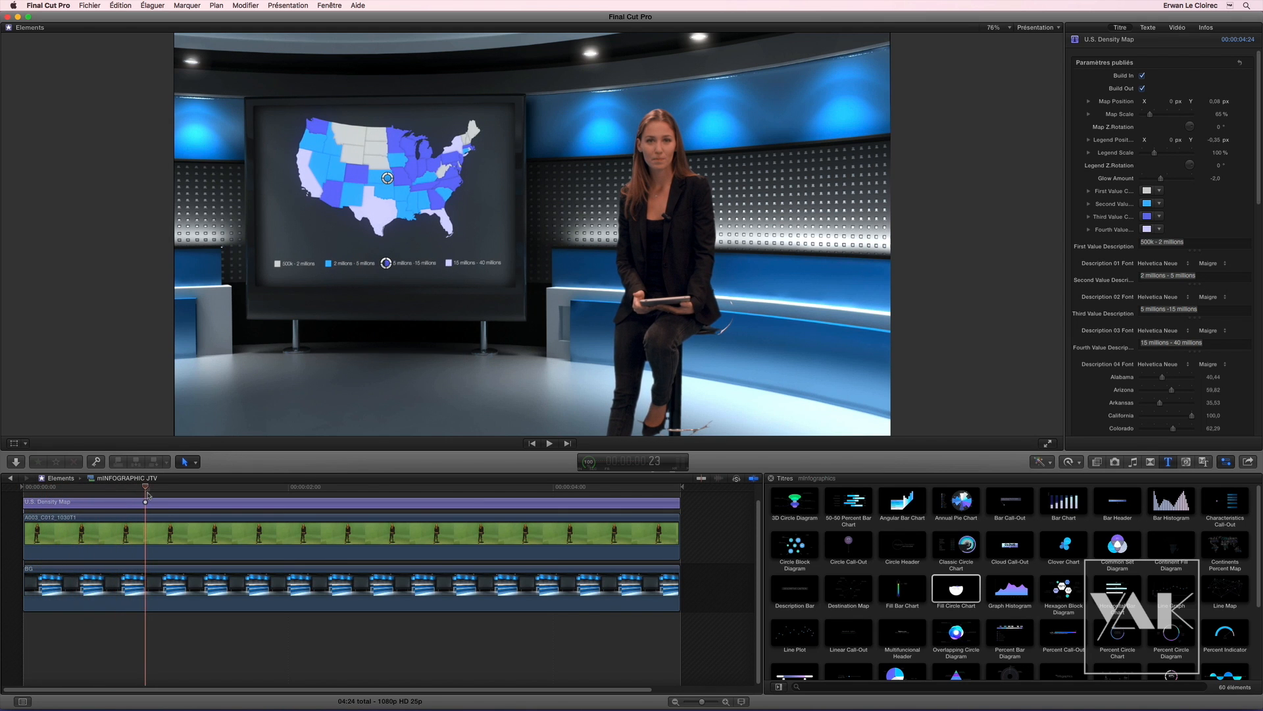
Step: Select the U.S. Density Map title and set its Kansas value to 75
{"action": "left_click", "coordinate": [166, 505]}
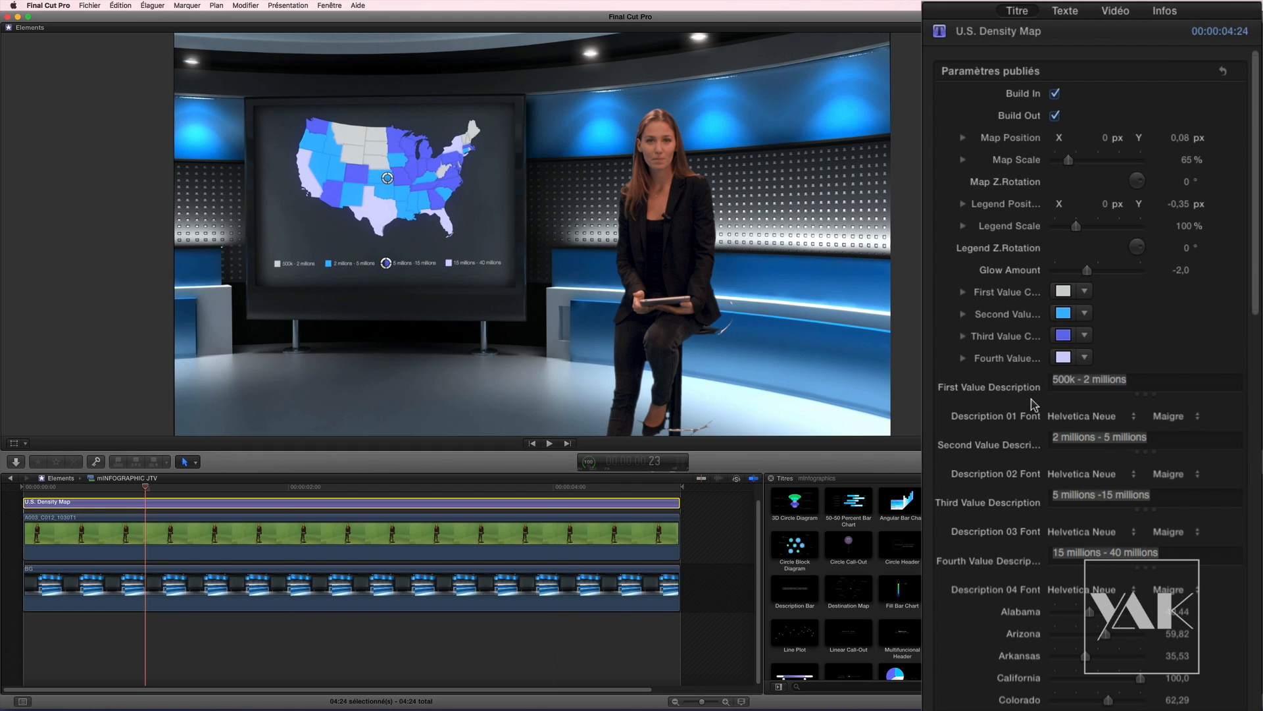
{"action": "left_click_drag", "start_coordinate": [1255, 284], "coordinate": [1254, 431]}
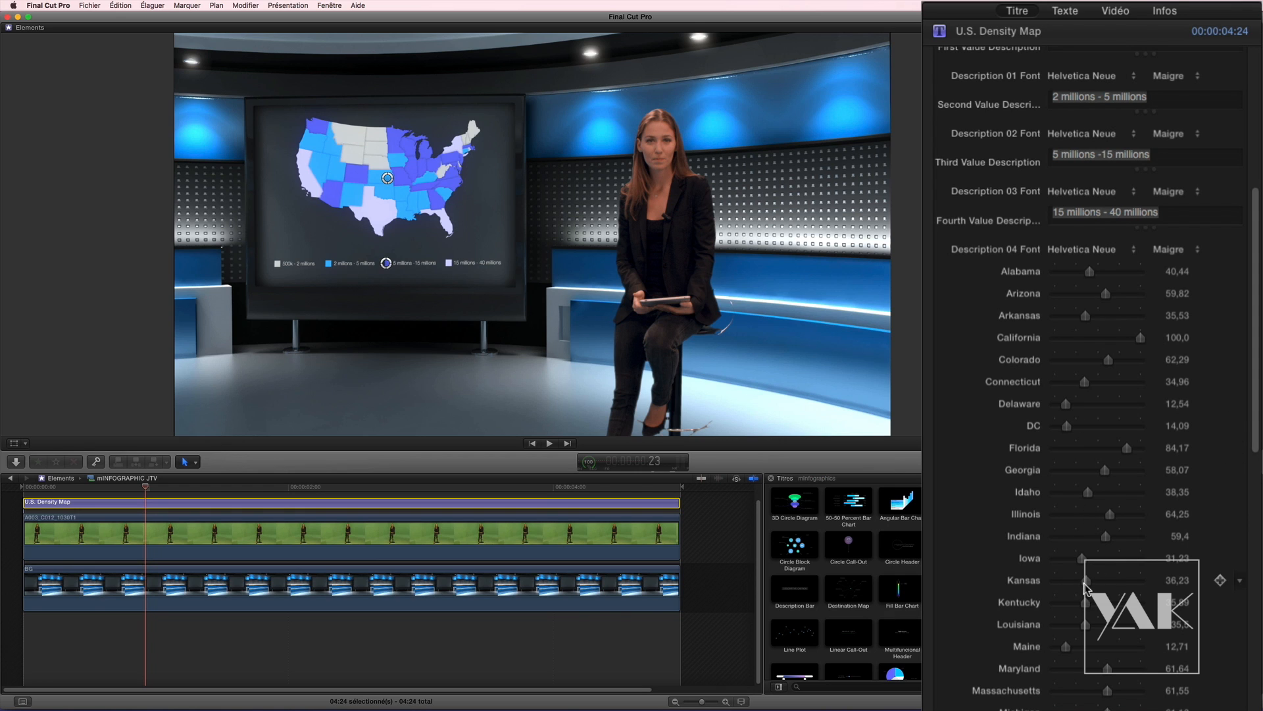
{"action": "left_click_drag", "start_coordinate": [1087, 585], "coordinate": [1127, 587]}
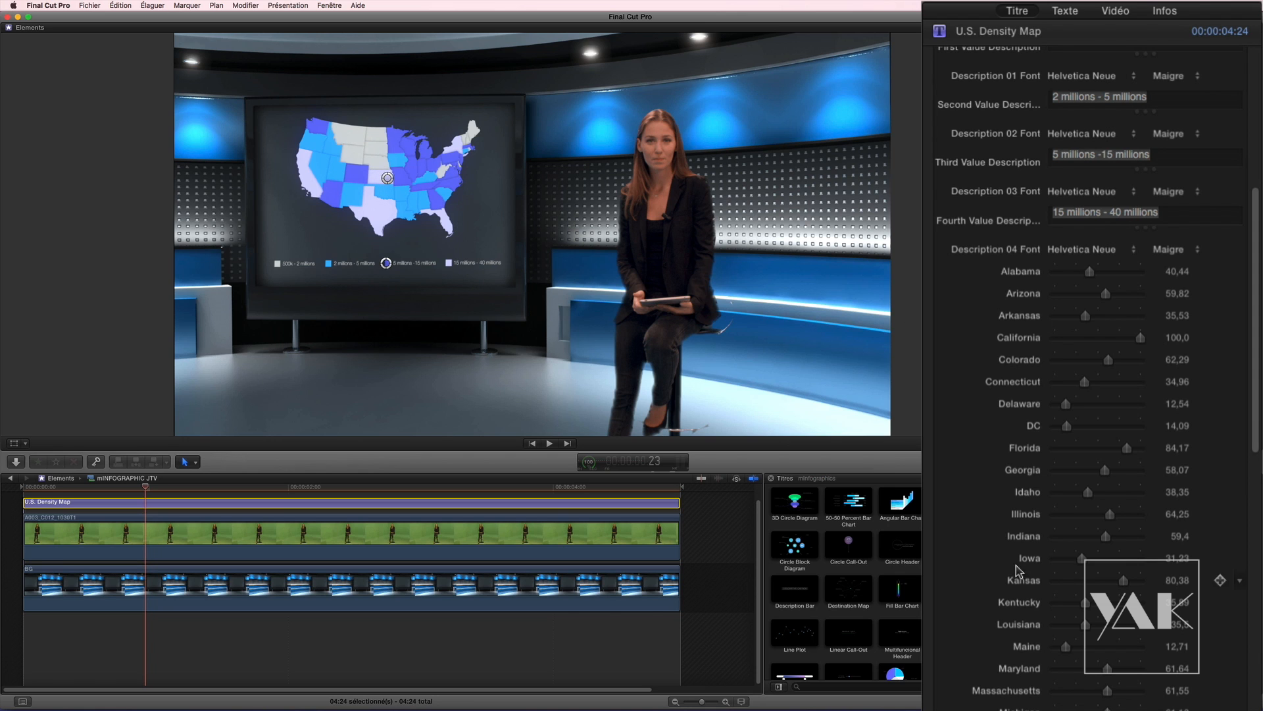
{"action": "mouse_move", "coordinate": [1123, 583]}
{"action": "left_mouse_down"}
{"action": "mouse_move", "coordinate": [1041, 588]}
{"action": "mouse_move", "coordinate": [1120, 595]}
{"action": "left_mouse_up"}
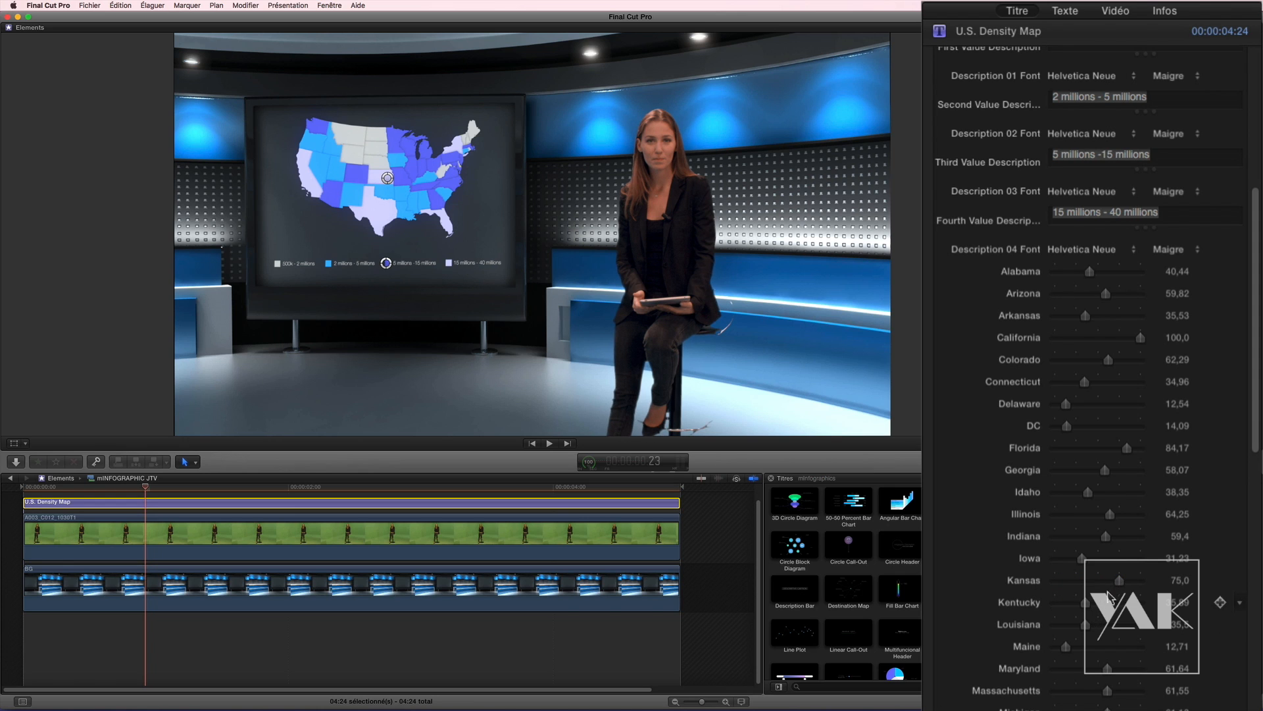
Step: Change the U.S. Density Map's fourth value colour to red
{"action": "scroll", "coordinate": [1256, 413], "scroll_direction": "up", "scroll_amount": 10}
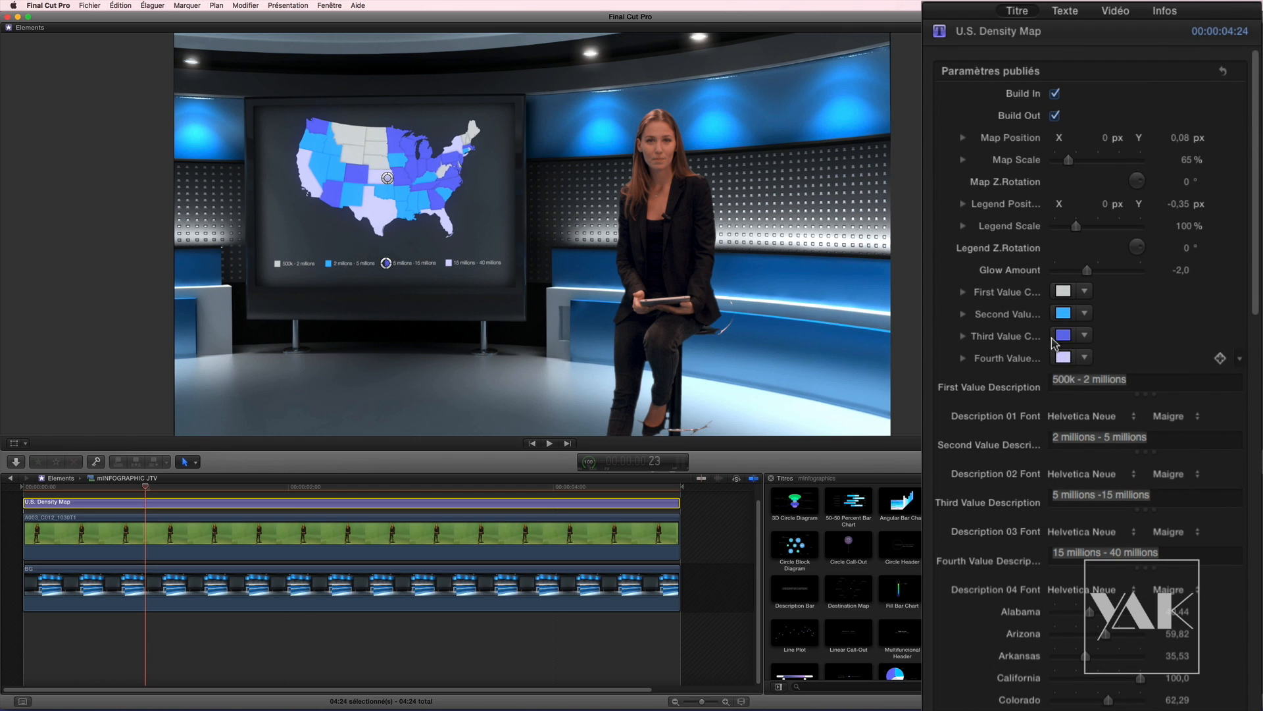
{"action": "left_click", "coordinate": [1062, 358]}
{"action": "left_click", "coordinate": [1026, 309]}
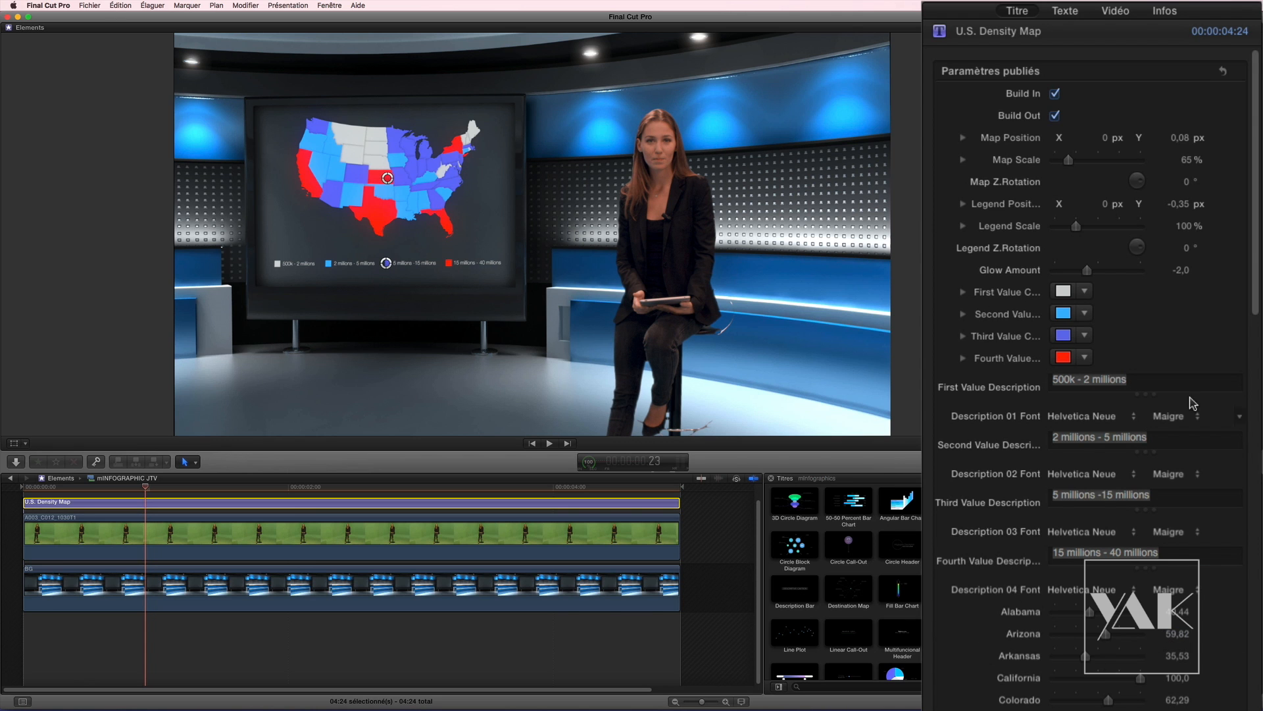
Step: Set the U.S. Density Map's Montana value to 100
{"action": "scroll", "coordinate": [1253, 304], "scroll_direction": "down", "scroll_amount": 10}
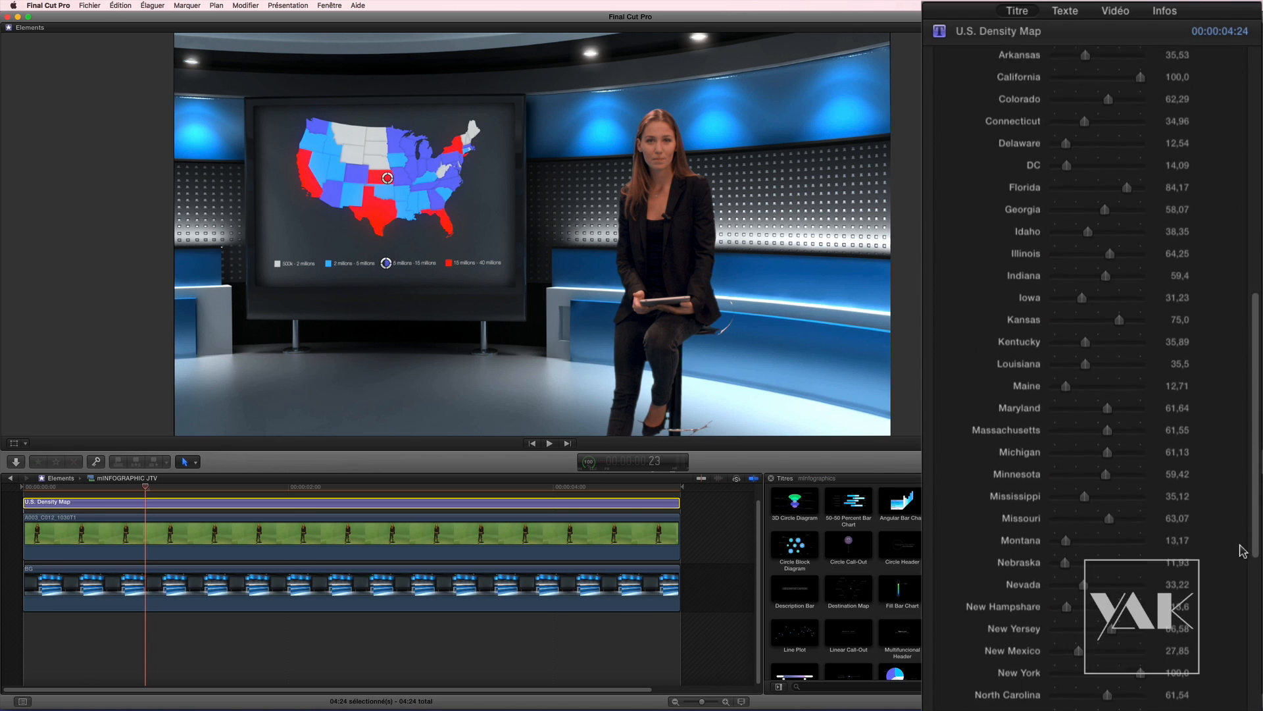
{"action": "left_click_drag", "start_coordinate": [1064, 509], "coordinate": [1149, 525]}
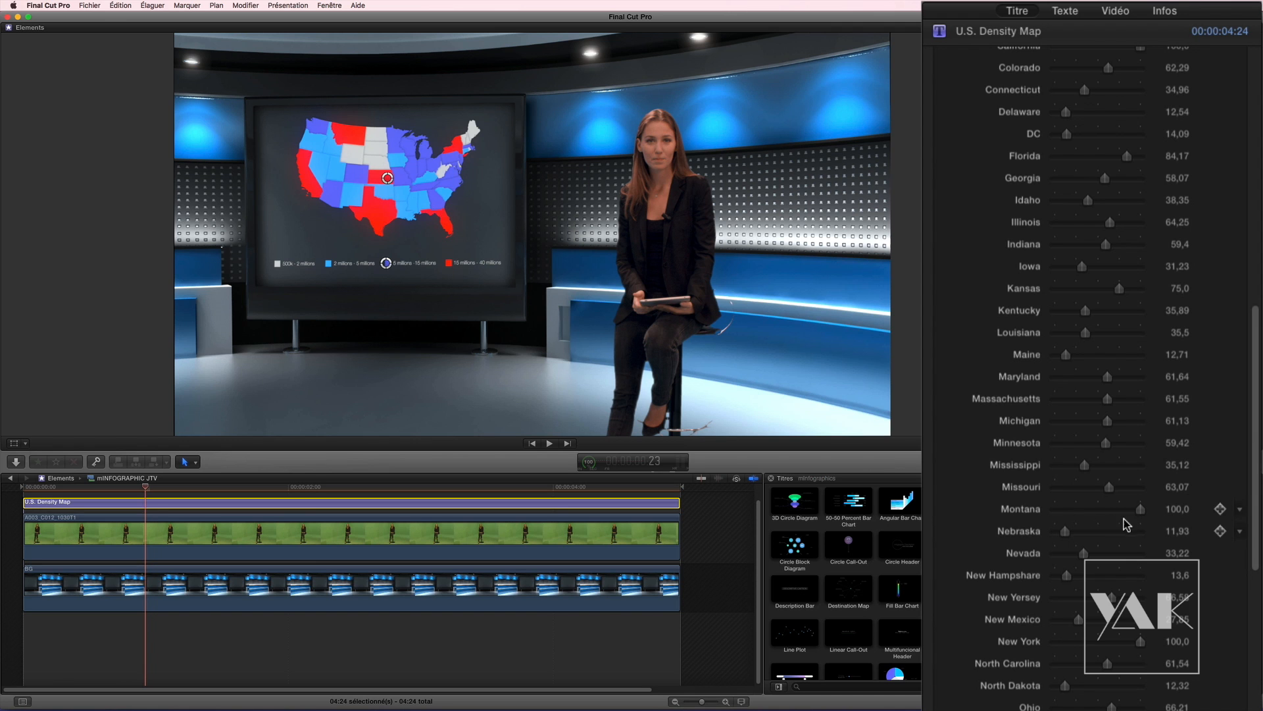
{"action": "left_click_drag", "start_coordinate": [1255, 556], "coordinate": [1254, 401]}
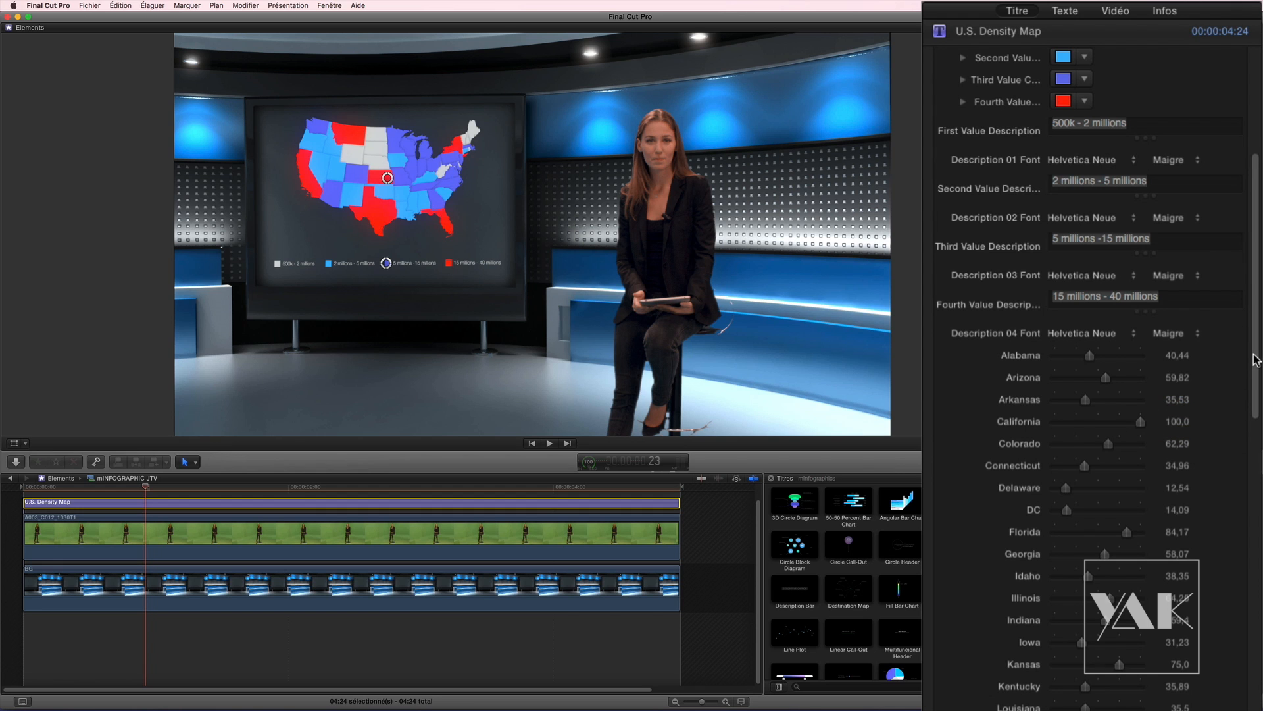
{"action": "scroll", "coordinate": [1257, 358], "scroll_direction": "up", "scroll_amount": 8}
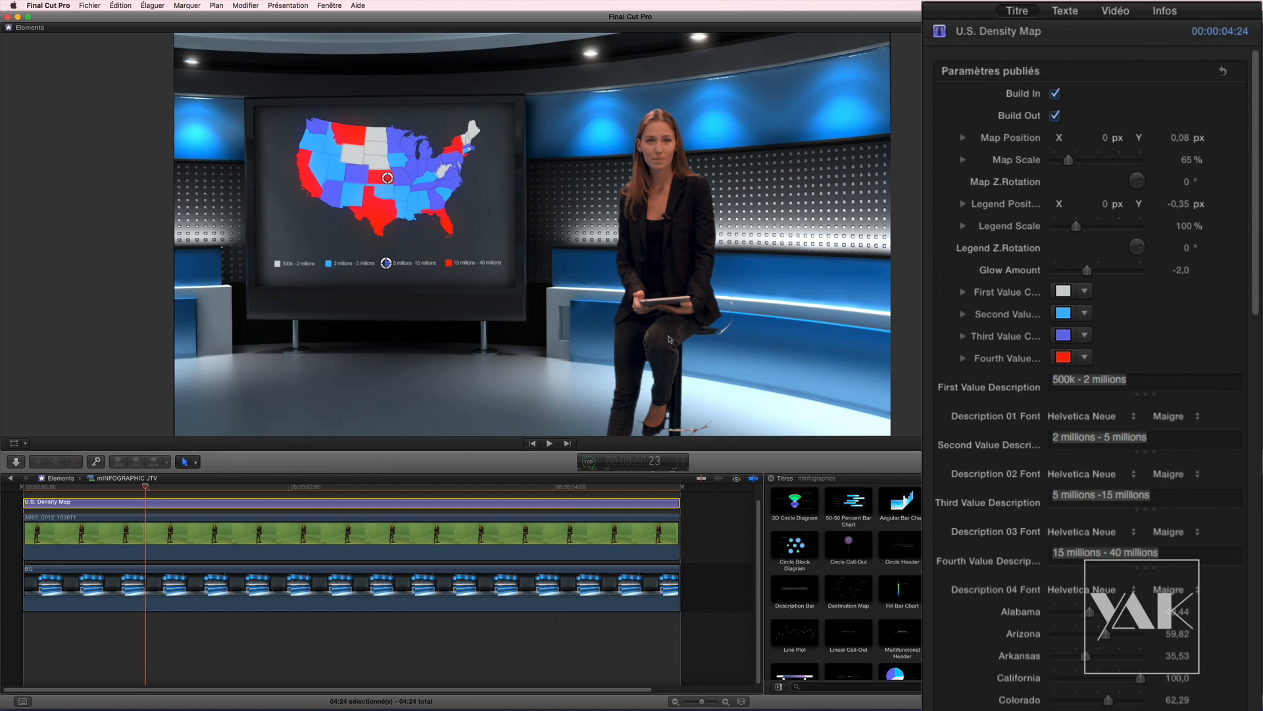
Step: Distort the U.S. Density Map title's upper corner slightly to match the studio screen's perspective and finish the adjustment
{"action": "left_click", "coordinate": [25, 443]}
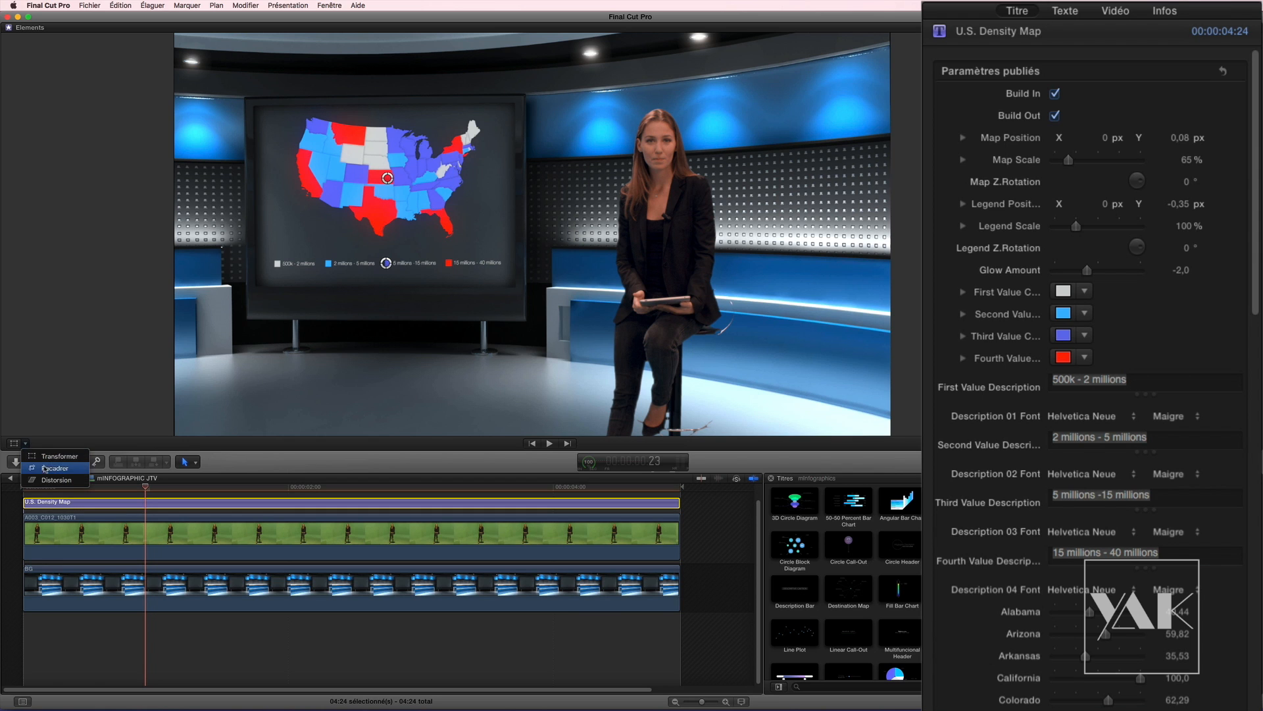
{"action": "left_click", "coordinate": [49, 468]}
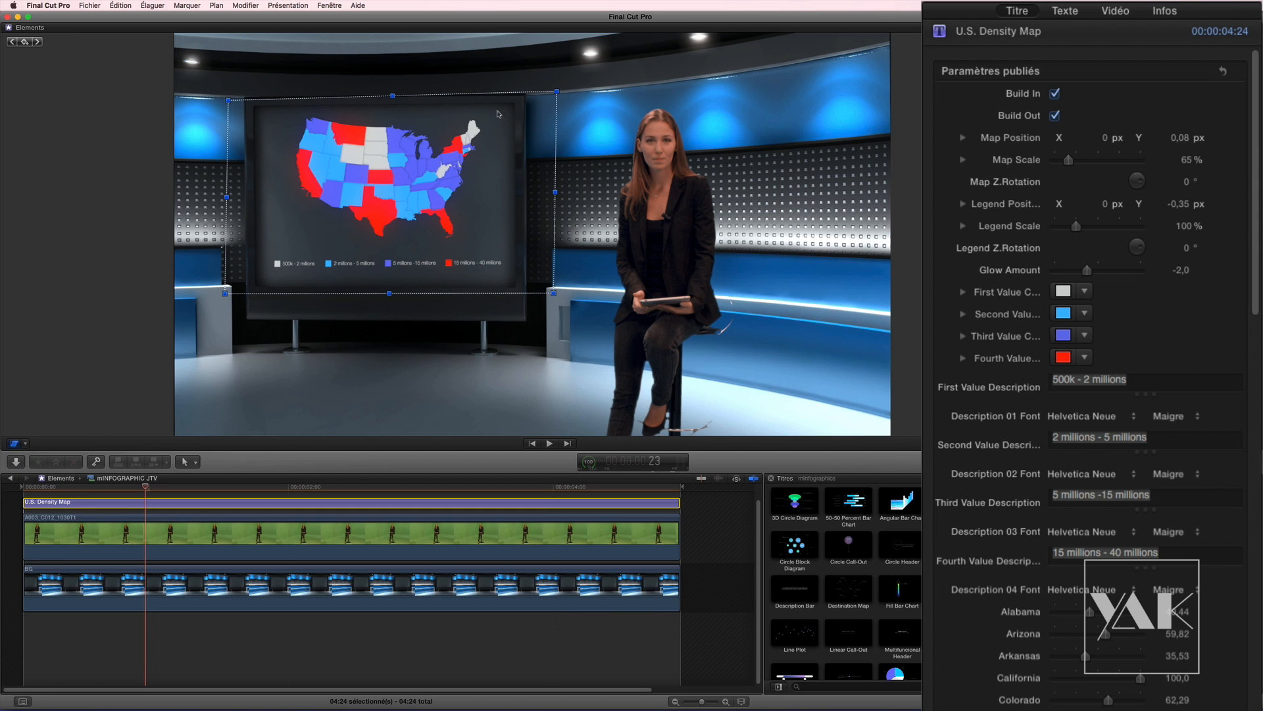
{"action": "mouse_move", "coordinate": [558, 92]}
{"action": "left_mouse_down"}
{"action": "mouse_move", "coordinate": [575, 96]}
{"action": "mouse_move", "coordinate": [560, 94]}
{"action": "left_mouse_up"}
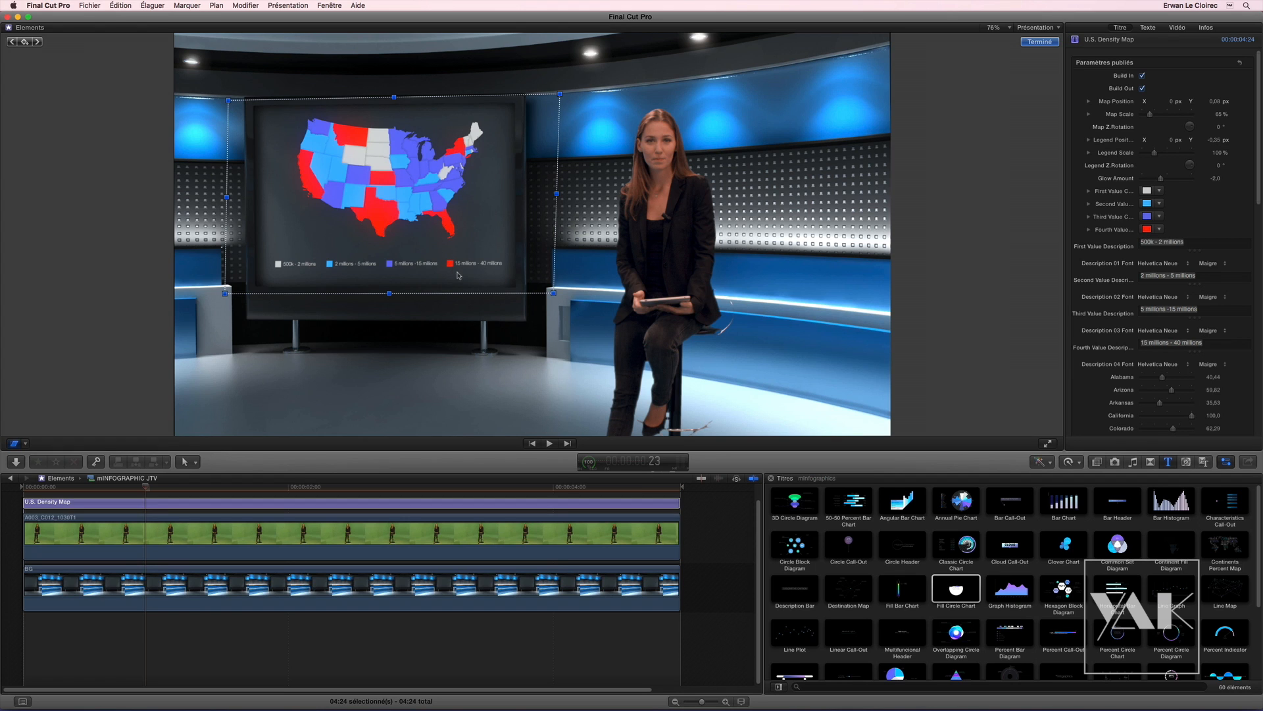
{"action": "left_click", "coordinate": [1039, 41]}
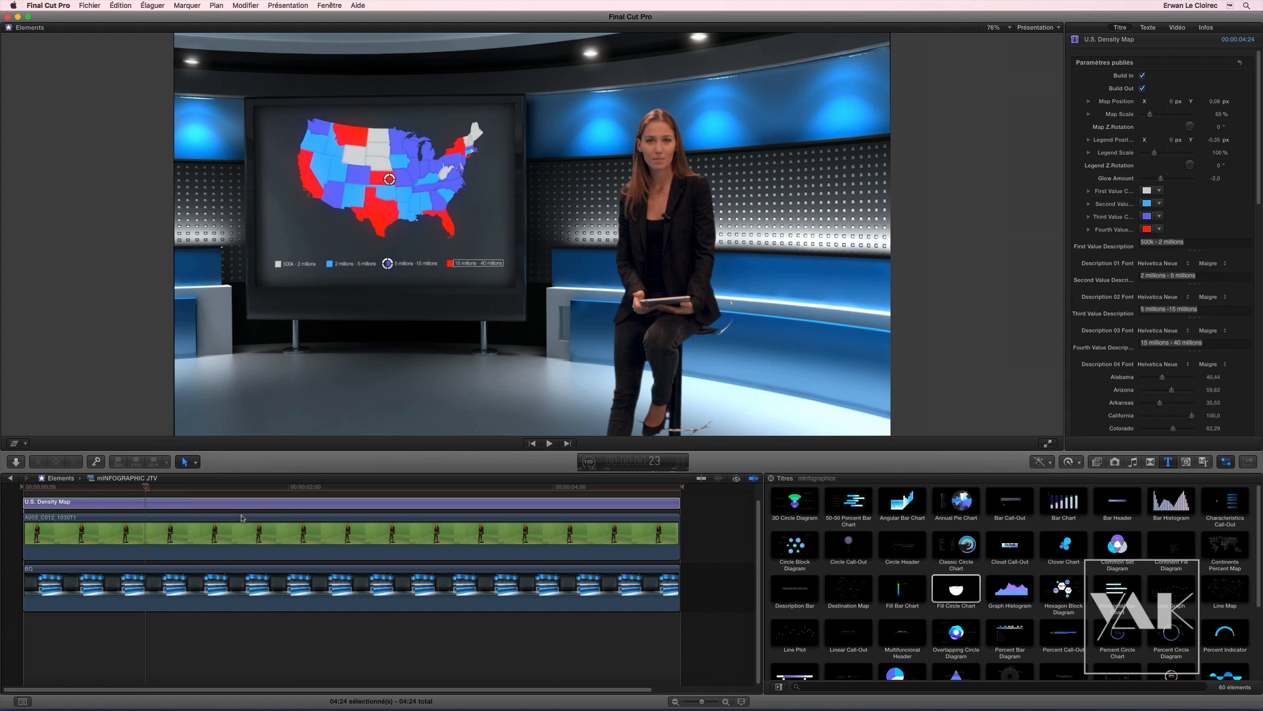
Step: Return to the mINFOGRAPHIC timeline and add the Continent Fill Diagram title above the Zombie clip
{"action": "left_click", "coordinate": [11, 478]}
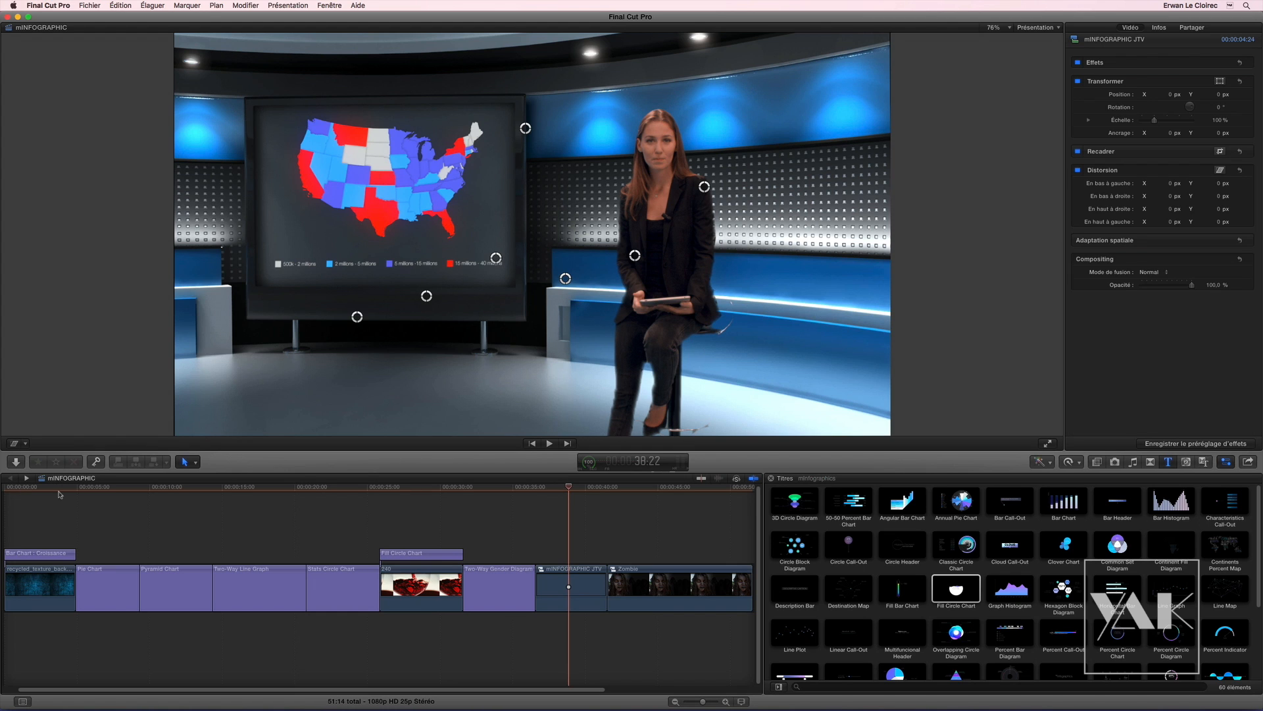
{"action": "left_click_drag", "start_coordinate": [637, 489], "coordinate": [625, 527]}
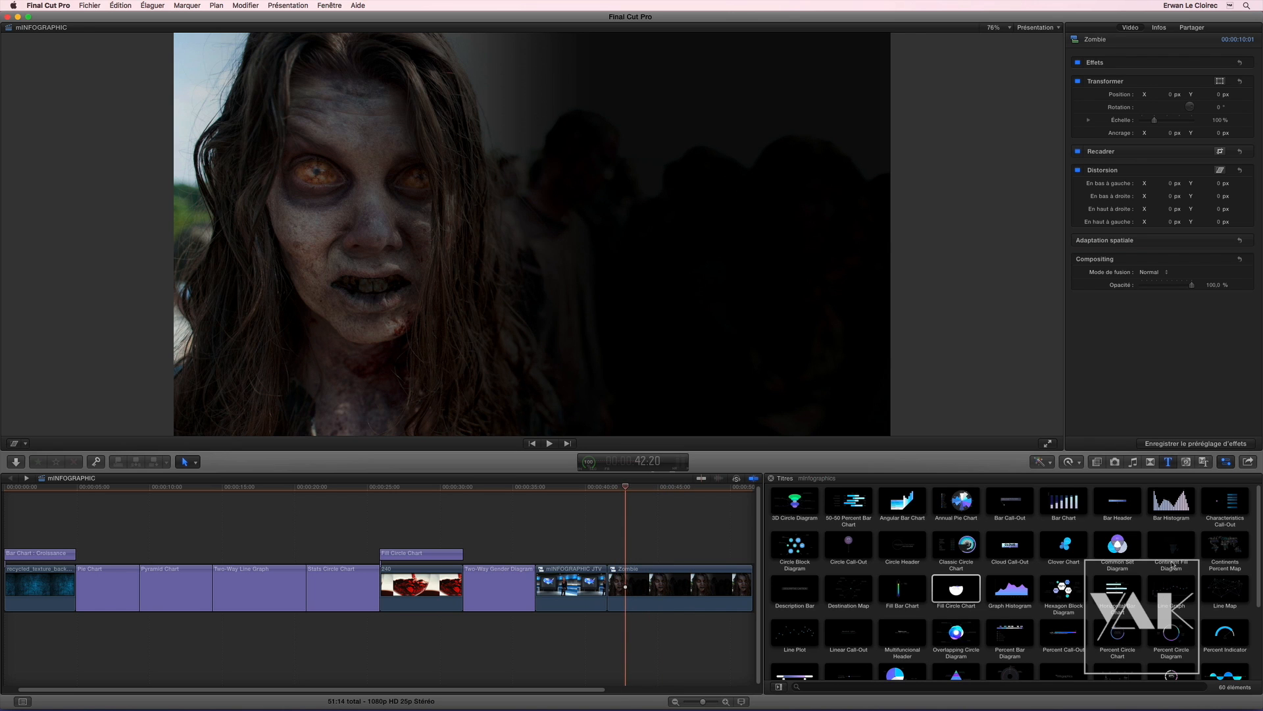
{"action": "left_click_drag", "start_coordinate": [1175, 552], "coordinate": [610, 553]}
{"action": "left_click_drag", "start_coordinate": [642, 537], "coordinate": [661, 493]}
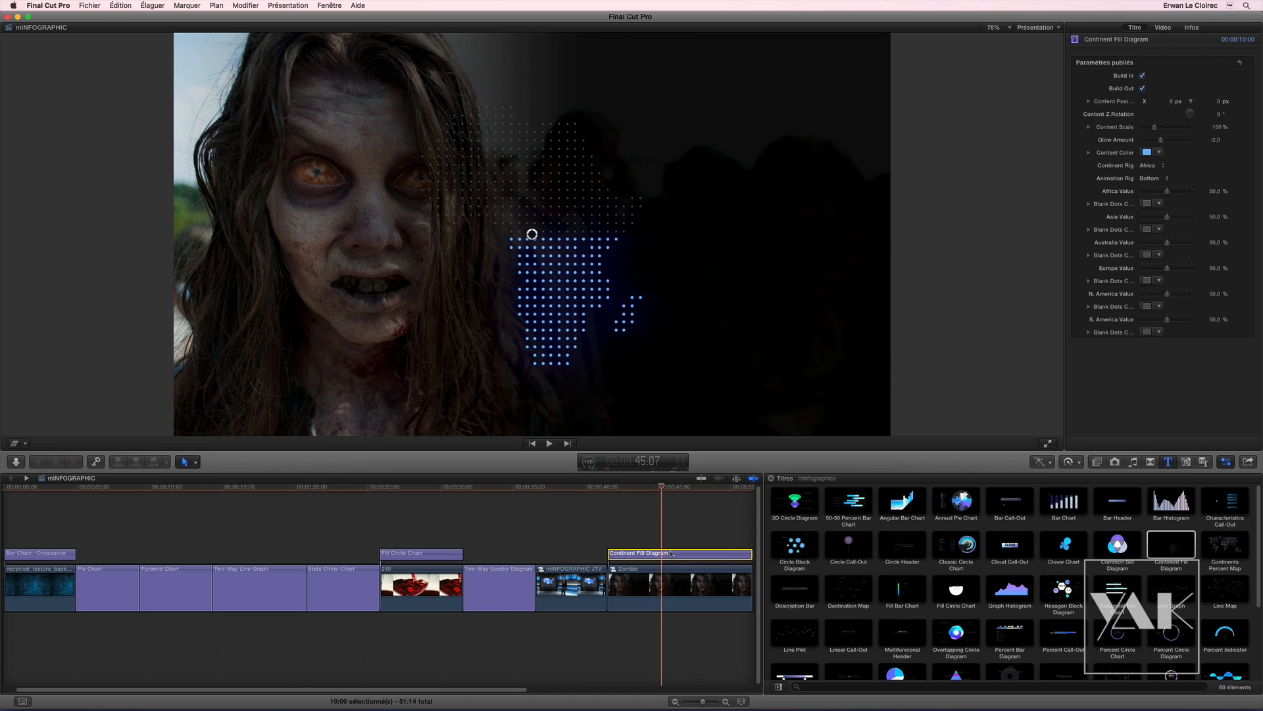
Step: Move the Continent Fill Diagram over the dark area to about X 0.44, Y 0.02 and set its Continent Rig to Europe
{"action": "left_click_drag", "start_coordinate": [532, 234], "coordinate": [706, 224]}
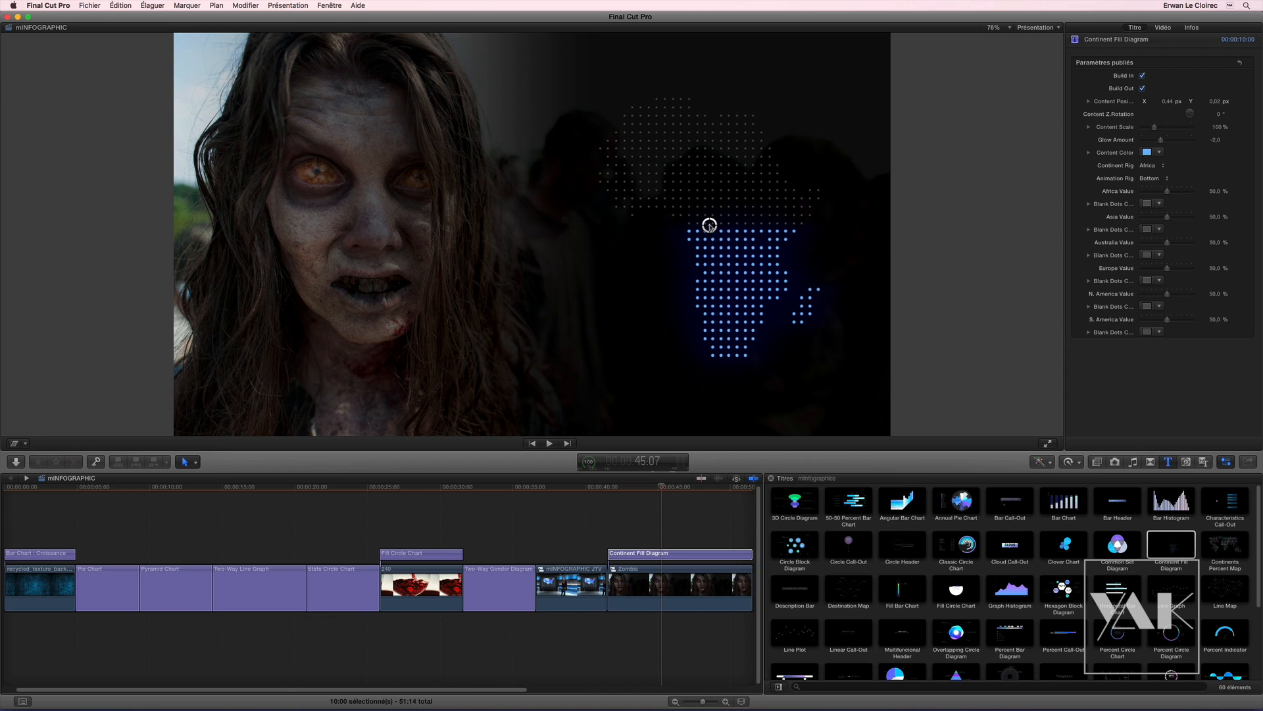
{"action": "left_click", "coordinate": [679, 554]}
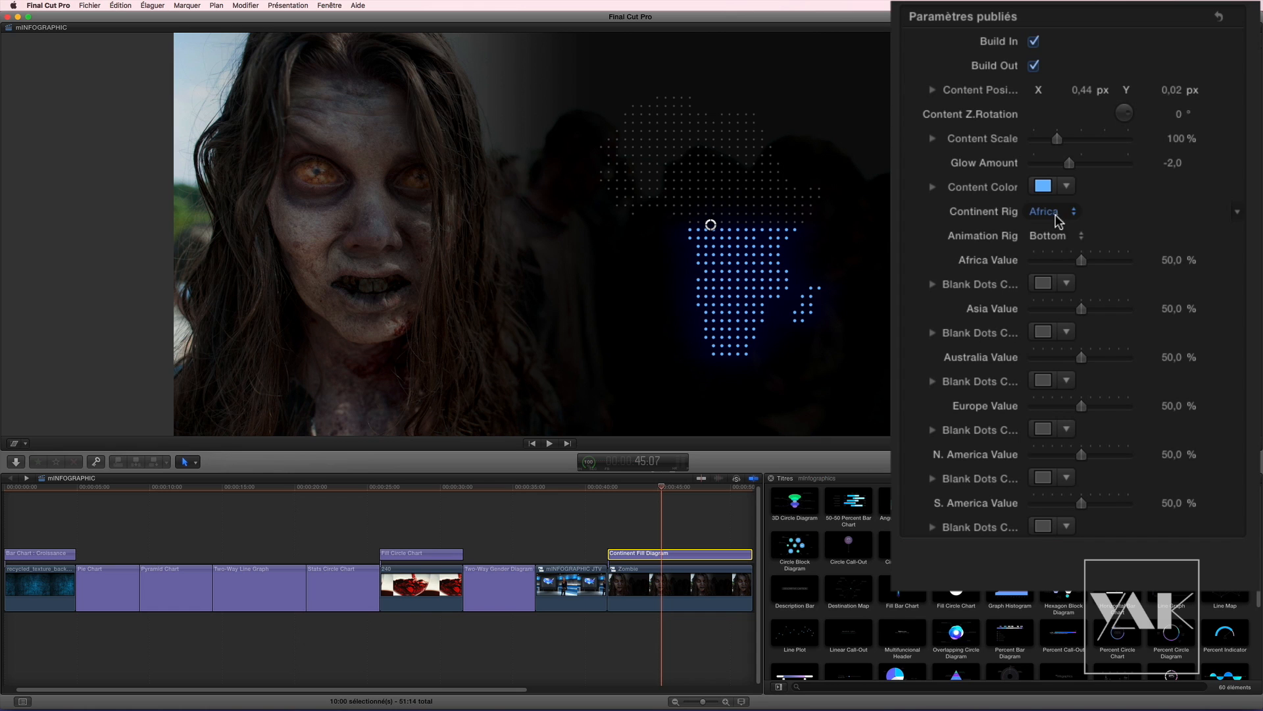
{"action": "left_click", "coordinate": [1056, 216]}
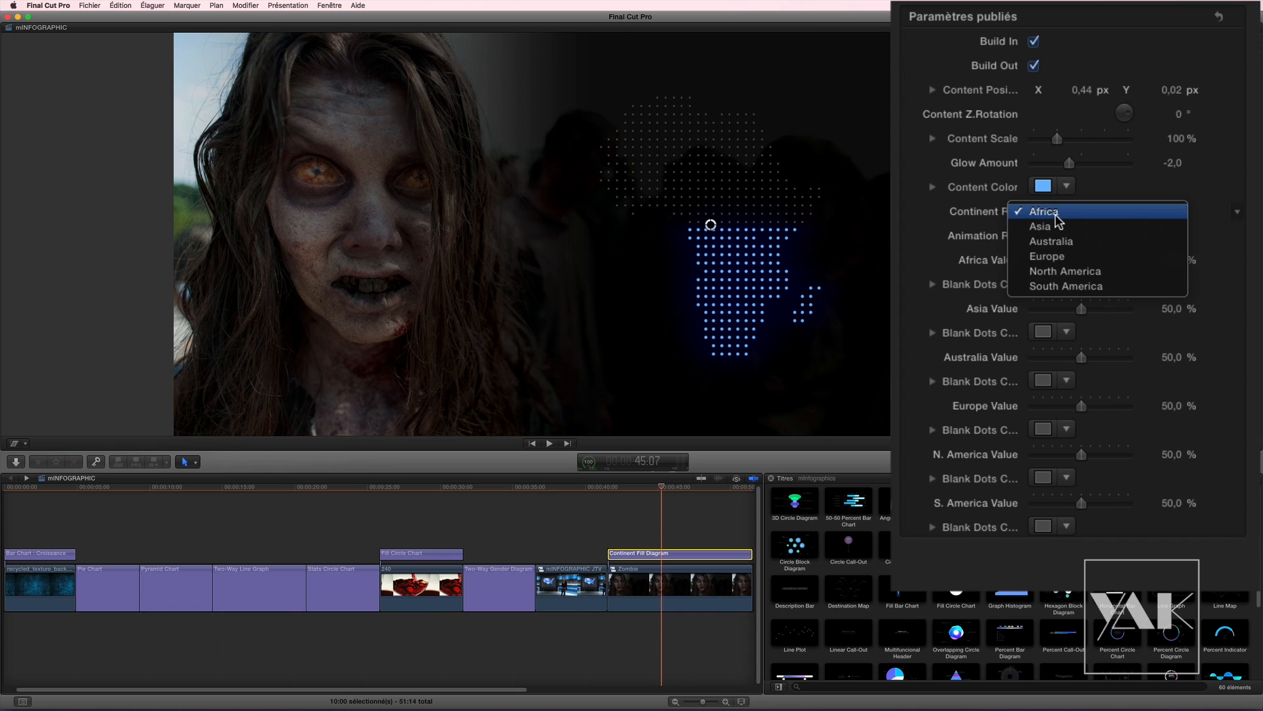
{"action": "left_click", "coordinate": [1047, 258]}
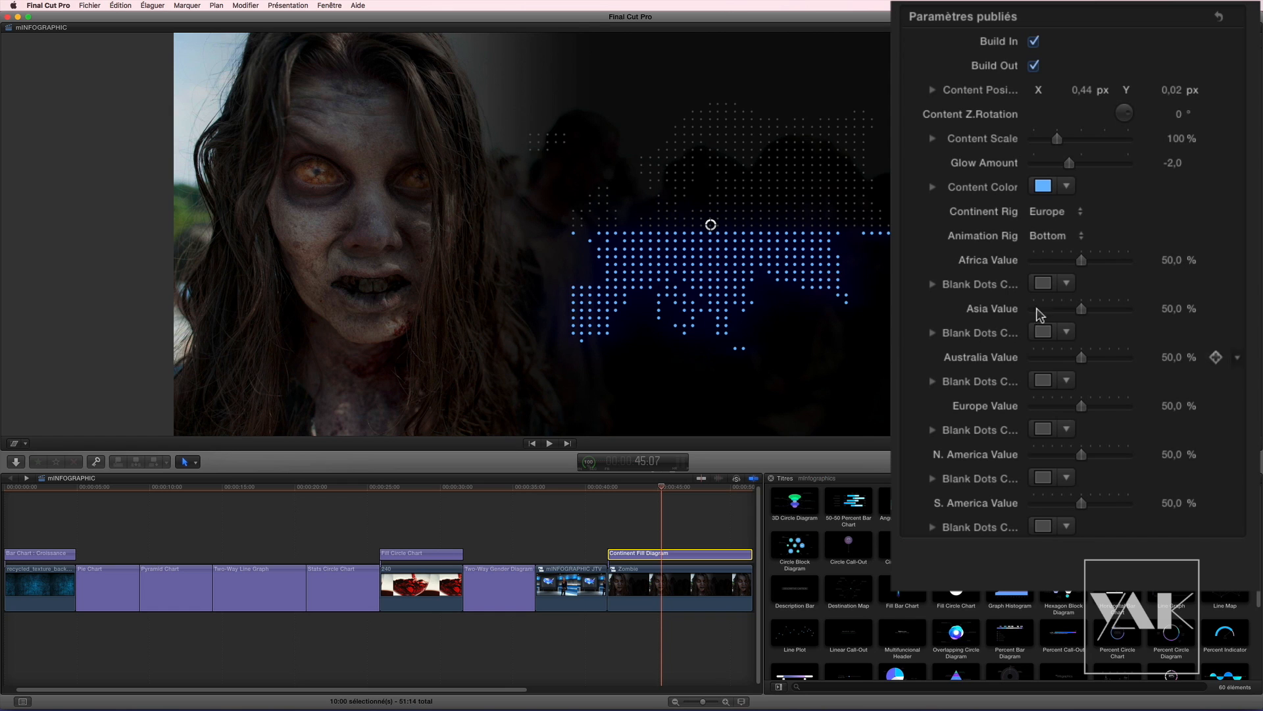
Step: Set the Europe diagram's Content Scale to 71% and reposition it to about X 0.48, Y -0.05
{"action": "left_click_drag", "start_coordinate": [1056, 139], "coordinate": [1051, 139]}
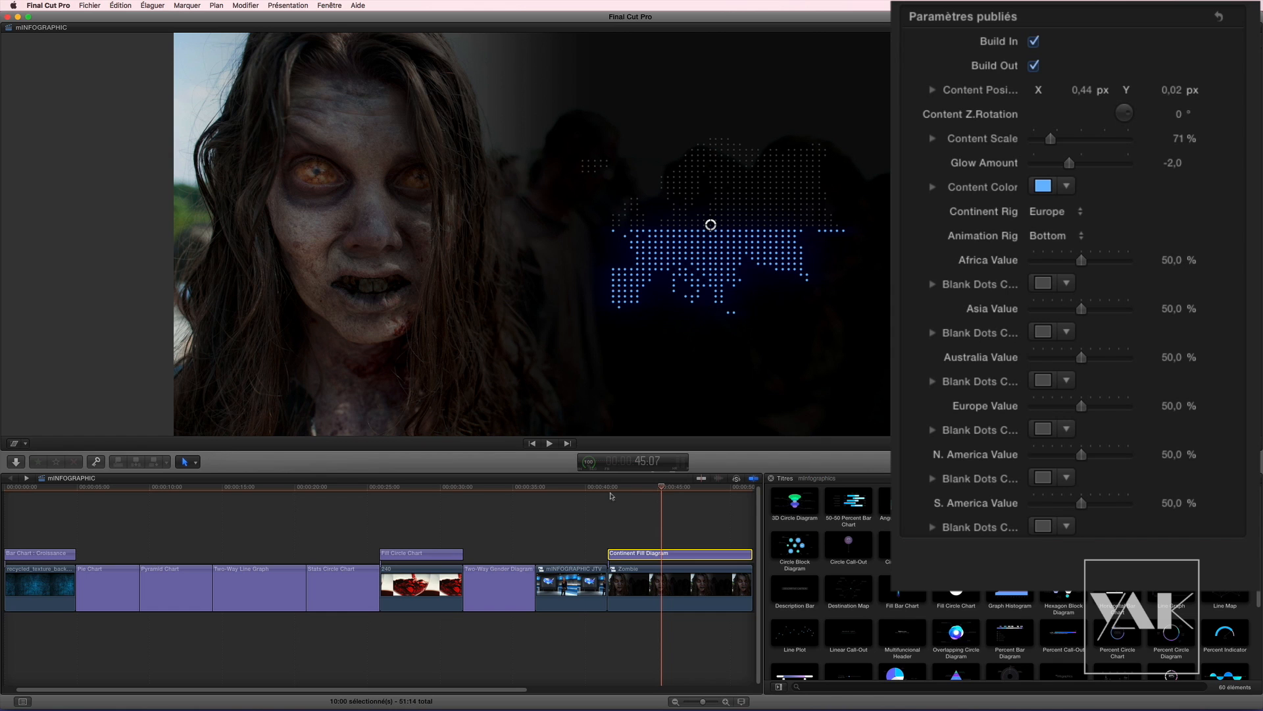
{"action": "mouse_move", "coordinate": [653, 489]}
{"action": "left_mouse_down"}
{"action": "mouse_move", "coordinate": [615, 493]}
{"action": "mouse_move", "coordinate": [697, 500]}
{"action": "mouse_move", "coordinate": [661, 506]}
{"action": "left_mouse_up"}
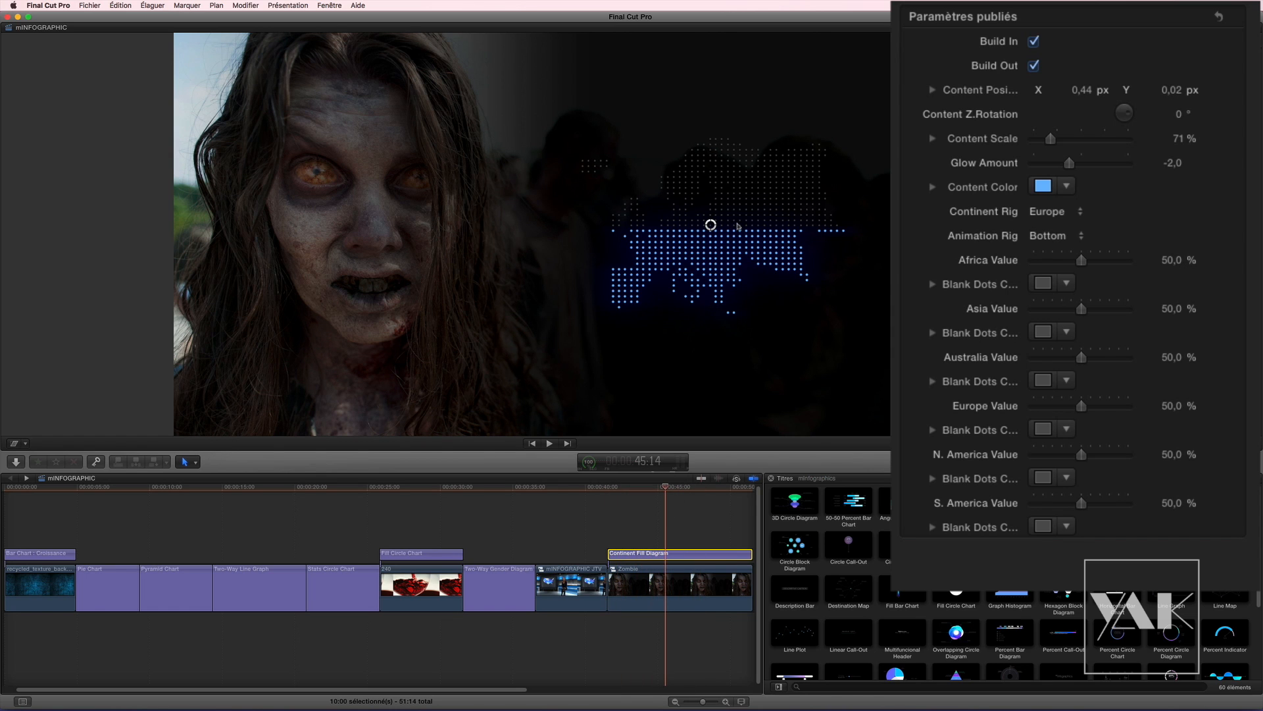
{"action": "left_click", "coordinate": [711, 226]}
{"action": "left_click_drag", "start_coordinate": [711, 224], "coordinate": [725, 255]}
{"action": "key", "text": "super+z"}
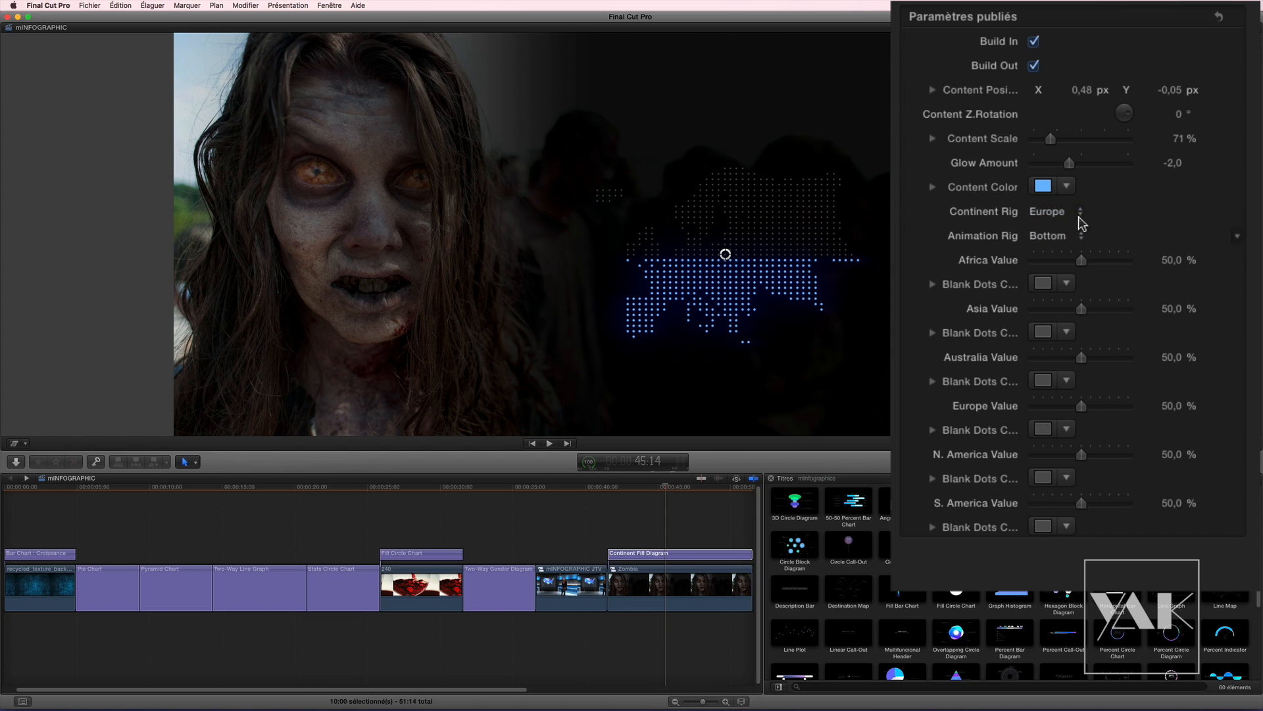
Step: Set the diagram's Content Color to red and Europe's blank dots to light blue, and try out other Europe Value levels
{"action": "left_click_drag", "start_coordinate": [1012, 303], "coordinate": [1040, 302]}
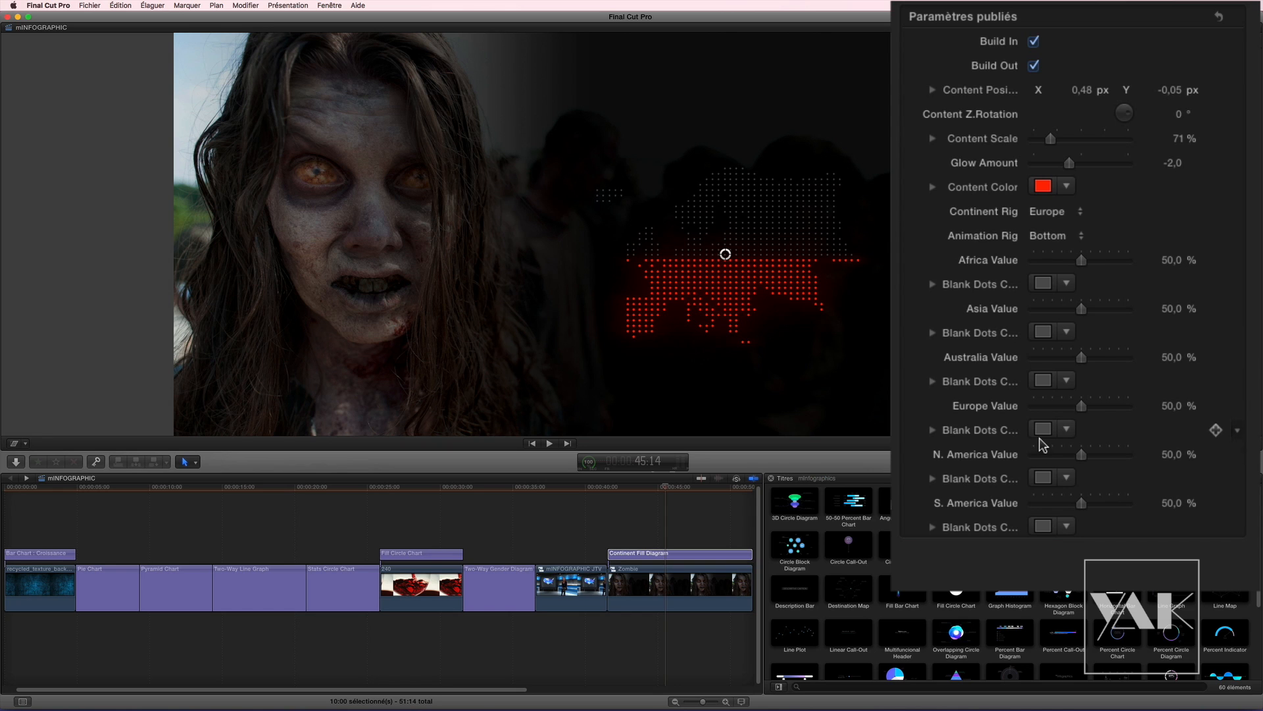
{"action": "left_click", "coordinate": [1043, 429]}
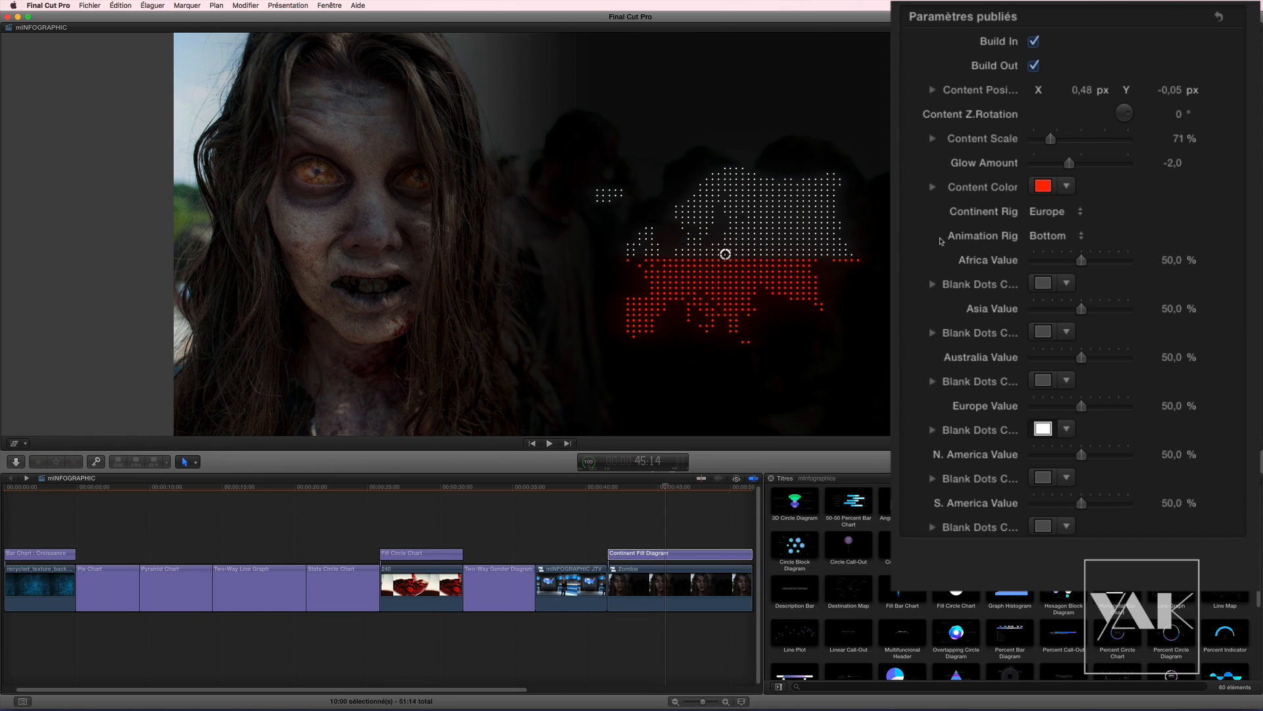
{"action": "left_click", "coordinate": [955, 307]}
{"action": "left_click", "coordinate": [952, 317]}
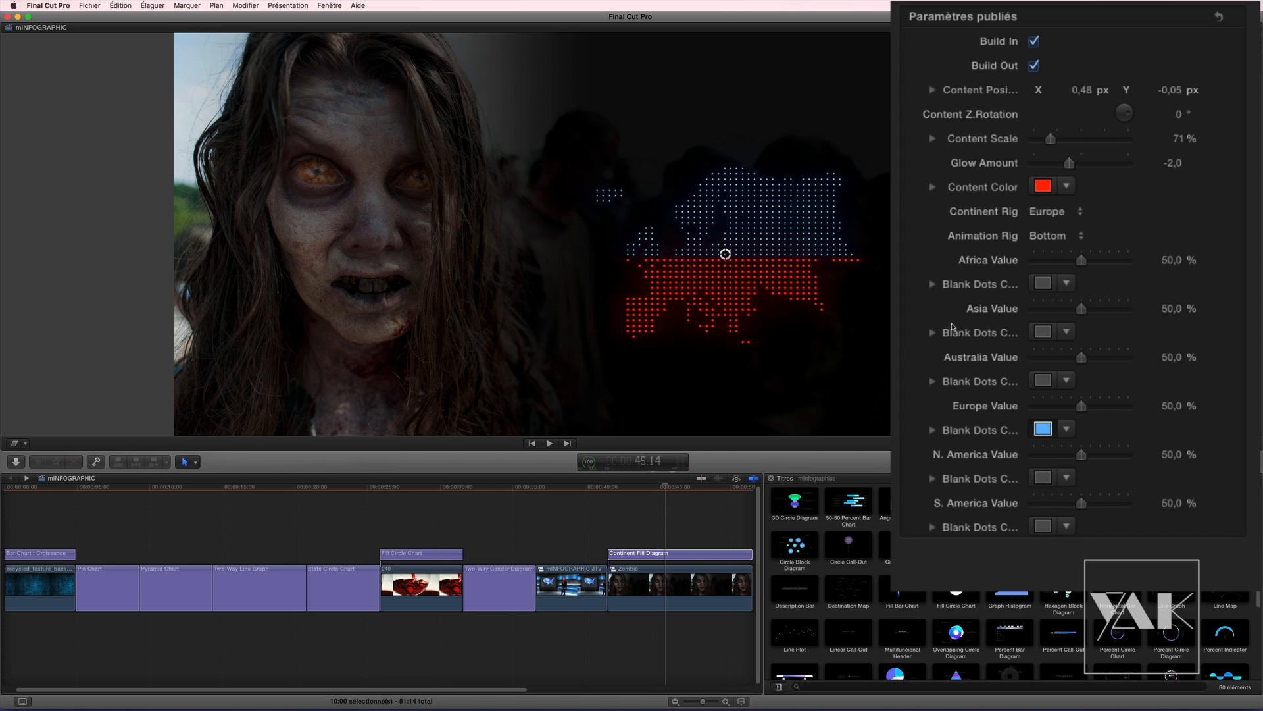
{"action": "left_click", "coordinate": [931, 221]}
{"action": "mouse_move", "coordinate": [1082, 407]}
{"action": "left_mouse_down"}
{"action": "mouse_move", "coordinate": [1049, 407]}
{"action": "mouse_move", "coordinate": [1083, 414]}
{"action": "left_mouse_up"}
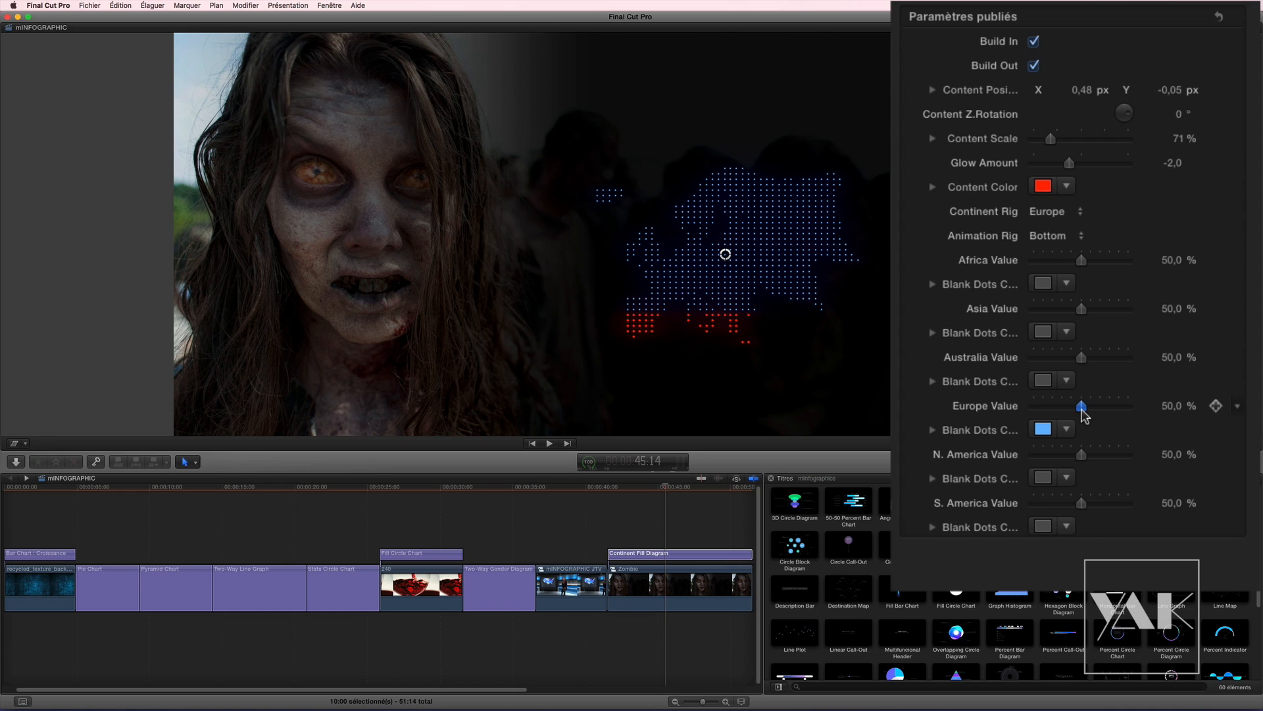
Step: Add a Bar Call-Out title above the Continent Fill Diagram and place it over the Europe map at about X 0.4, Y 0.34
{"action": "left_click_drag", "start_coordinate": [956, 501], "coordinate": [612, 538]}
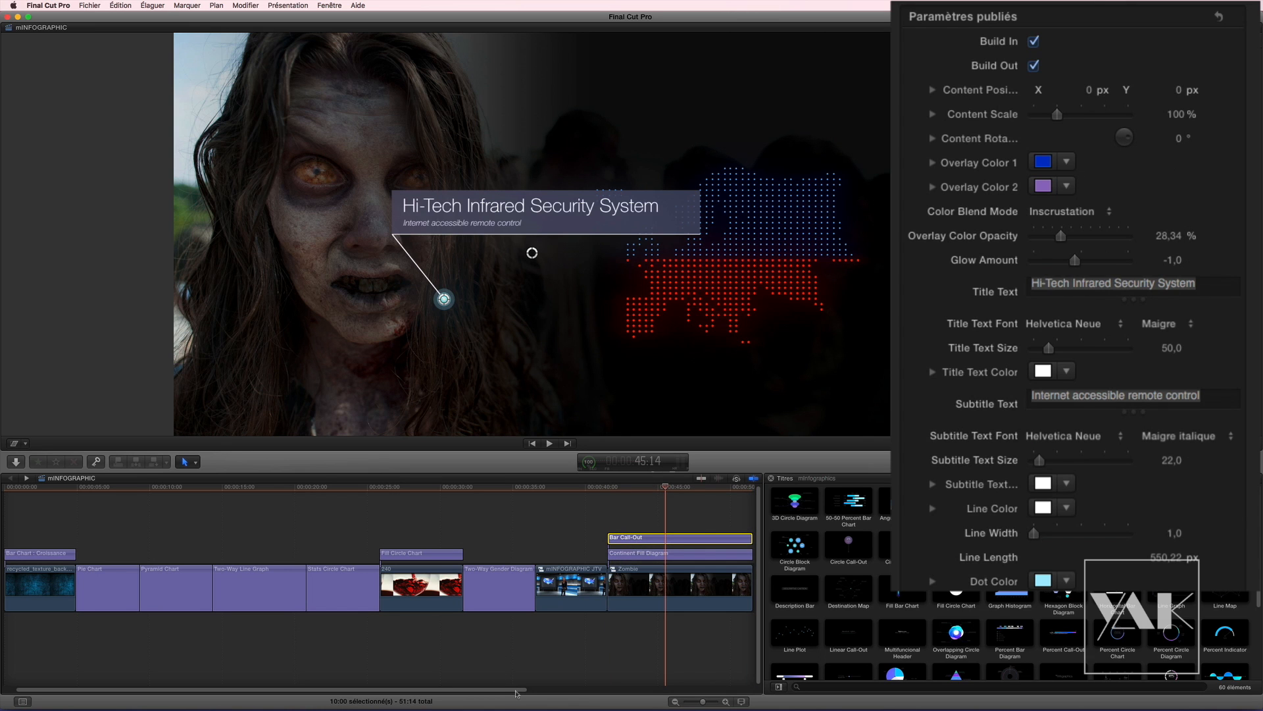
{"action": "scroll", "coordinate": [494, 674], "scroll_direction": "right", "scroll_amount": 5}
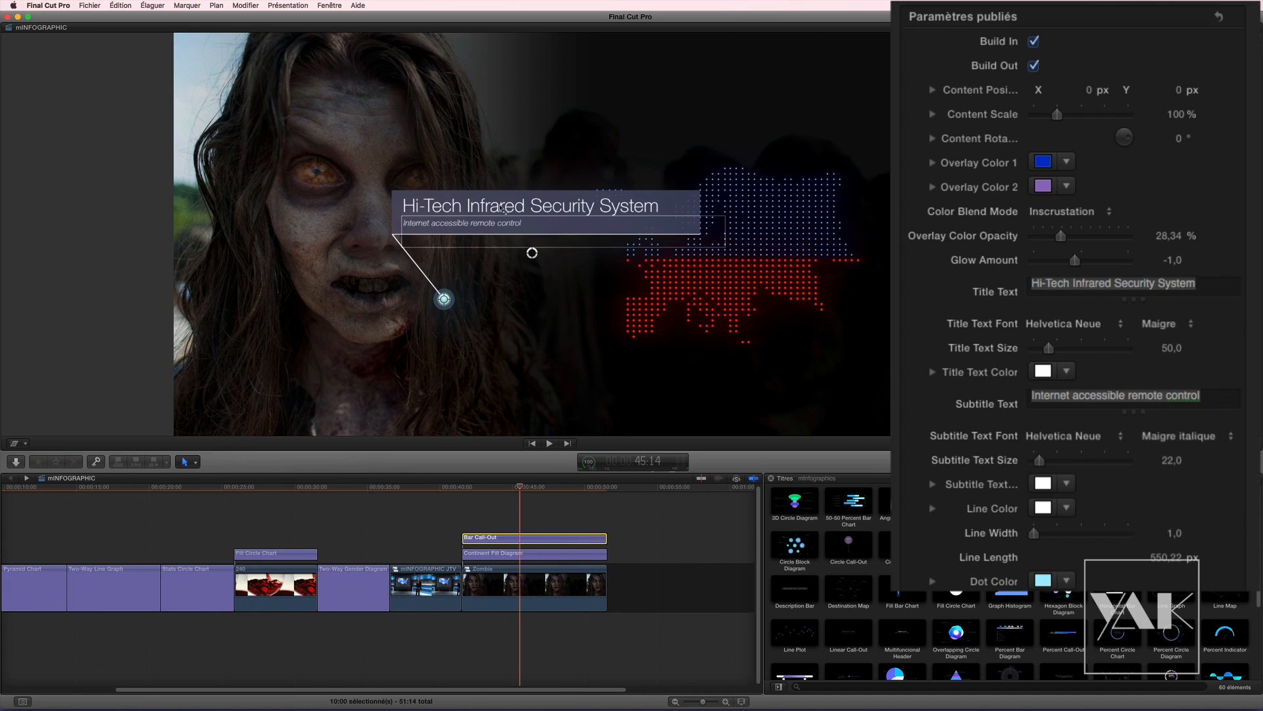
{"action": "left_click", "coordinate": [489, 210]}
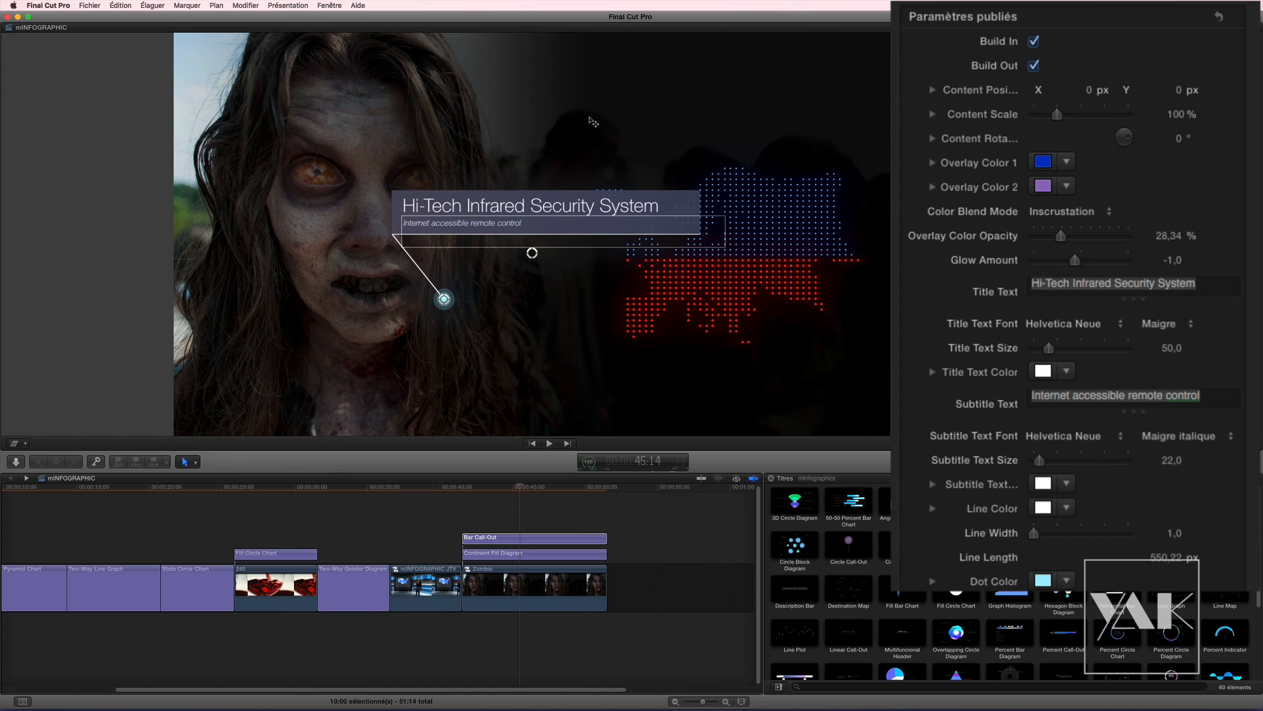
{"action": "double_click", "coordinate": [531, 254]}
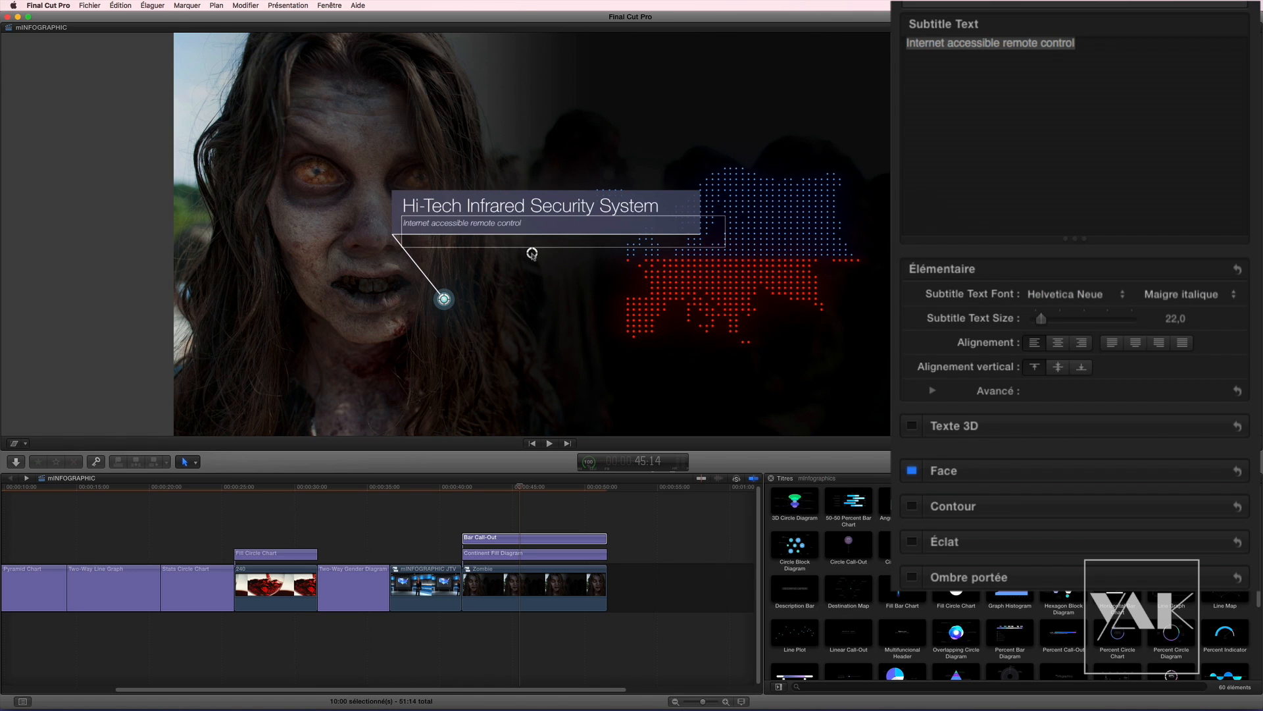
{"action": "left_click_drag", "start_coordinate": [643, 194], "coordinate": [691, 114]}
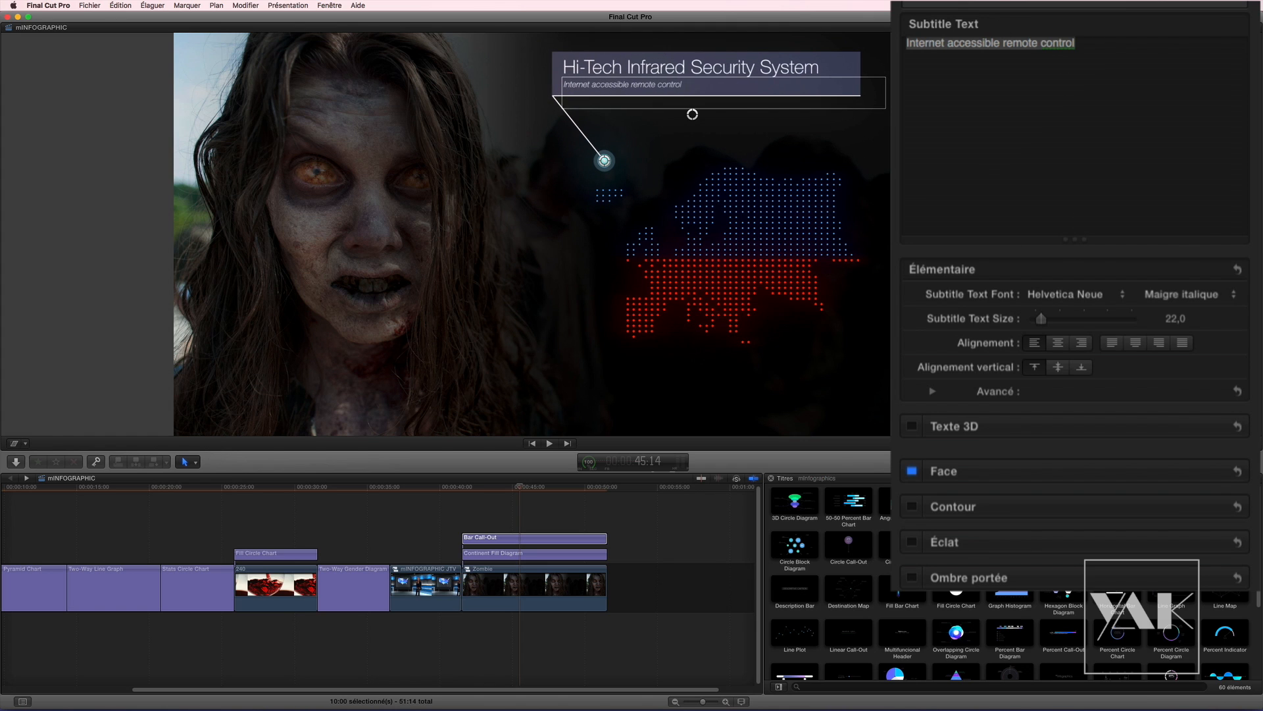
Step: Set the Bar Call-Out's Content Scale to 98% and lower it to about Y 0.31 so it points at the map
{"action": "left_click", "coordinate": [1029, 7]}
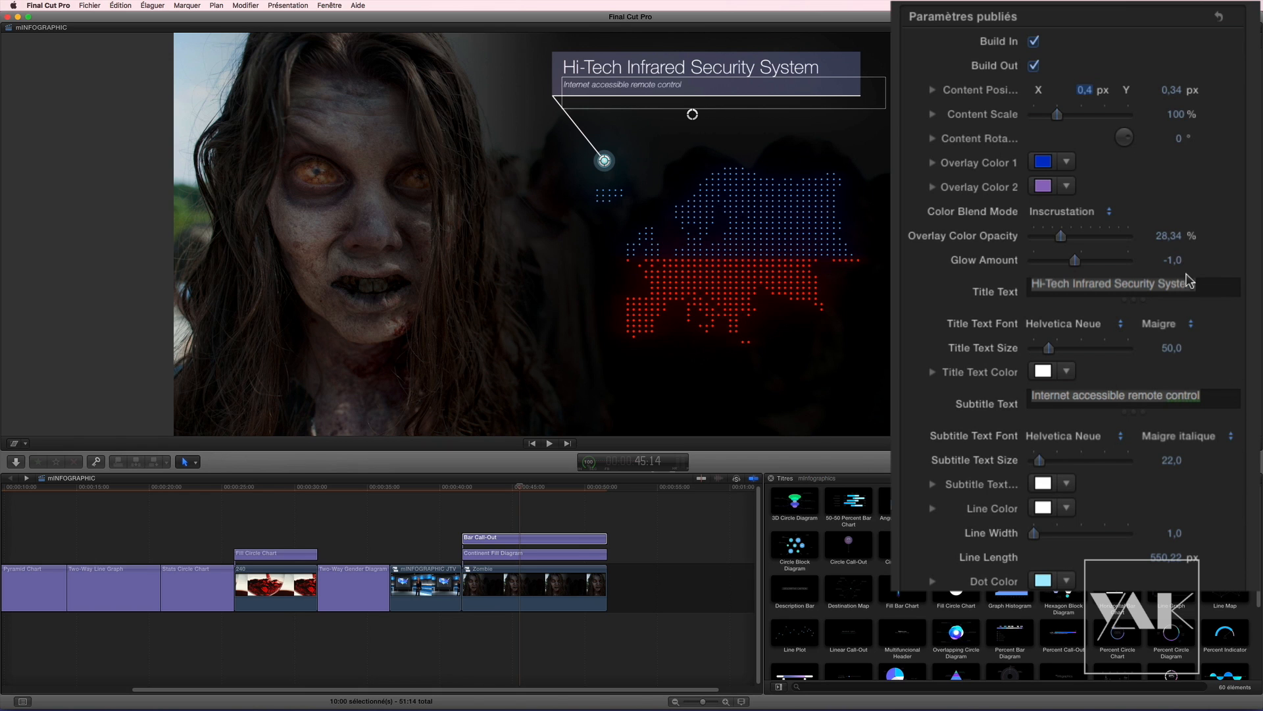
{"action": "mouse_move", "coordinate": [1056, 123]}
{"action": "left_mouse_down"}
{"action": "mouse_move", "coordinate": [1044, 121]}
{"action": "mouse_move", "coordinate": [1056, 123]}
{"action": "left_mouse_up"}
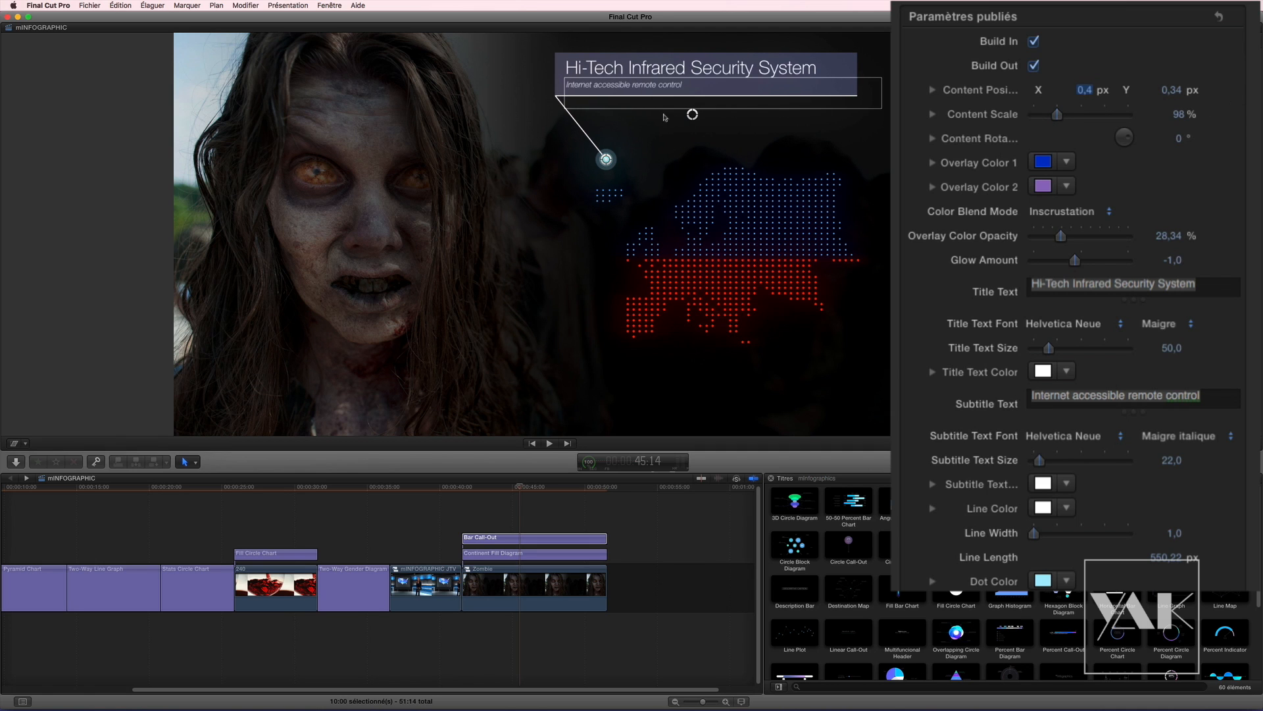
{"action": "left_click", "coordinate": [692, 115]}
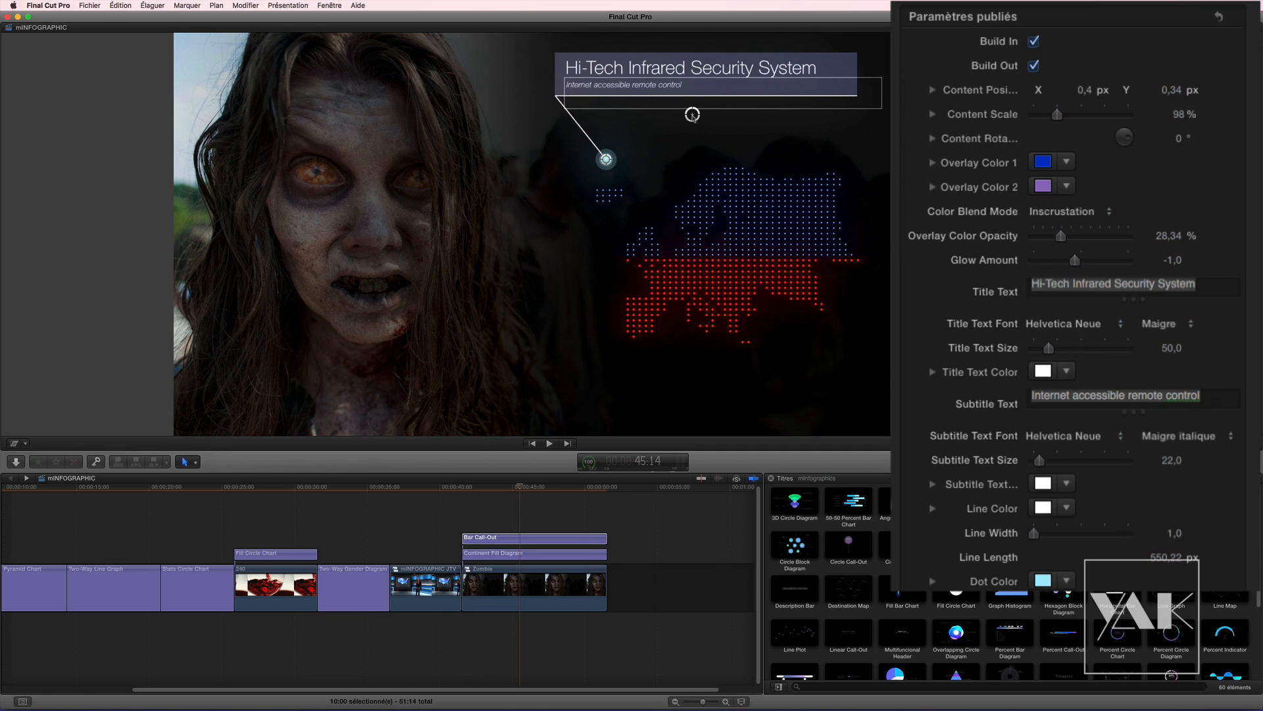
{"action": "left_click_drag", "start_coordinate": [692, 125], "coordinate": [694, 129]}
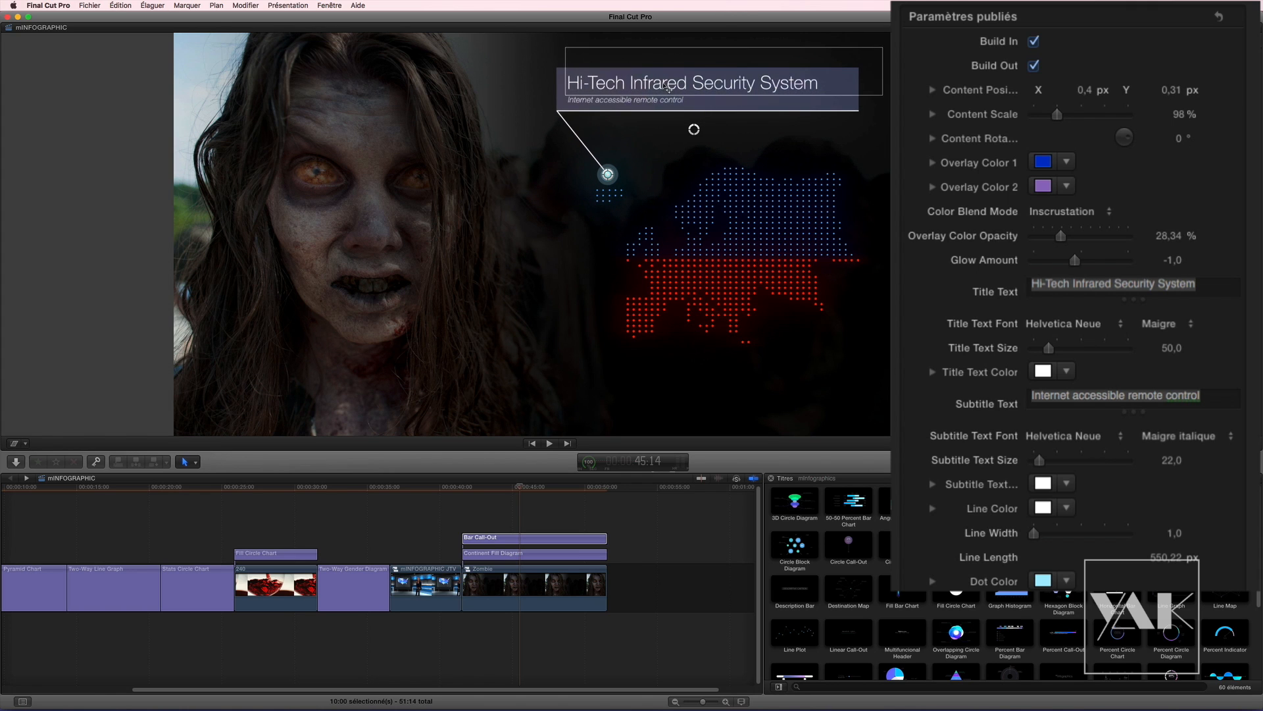
Step: Replace the Bar Call-Out's title text with "Prédiction contamination ZOMBIES"
{"action": "double_click", "coordinate": [663, 86]}
{"action": "left_click", "coordinate": [658, 87]}
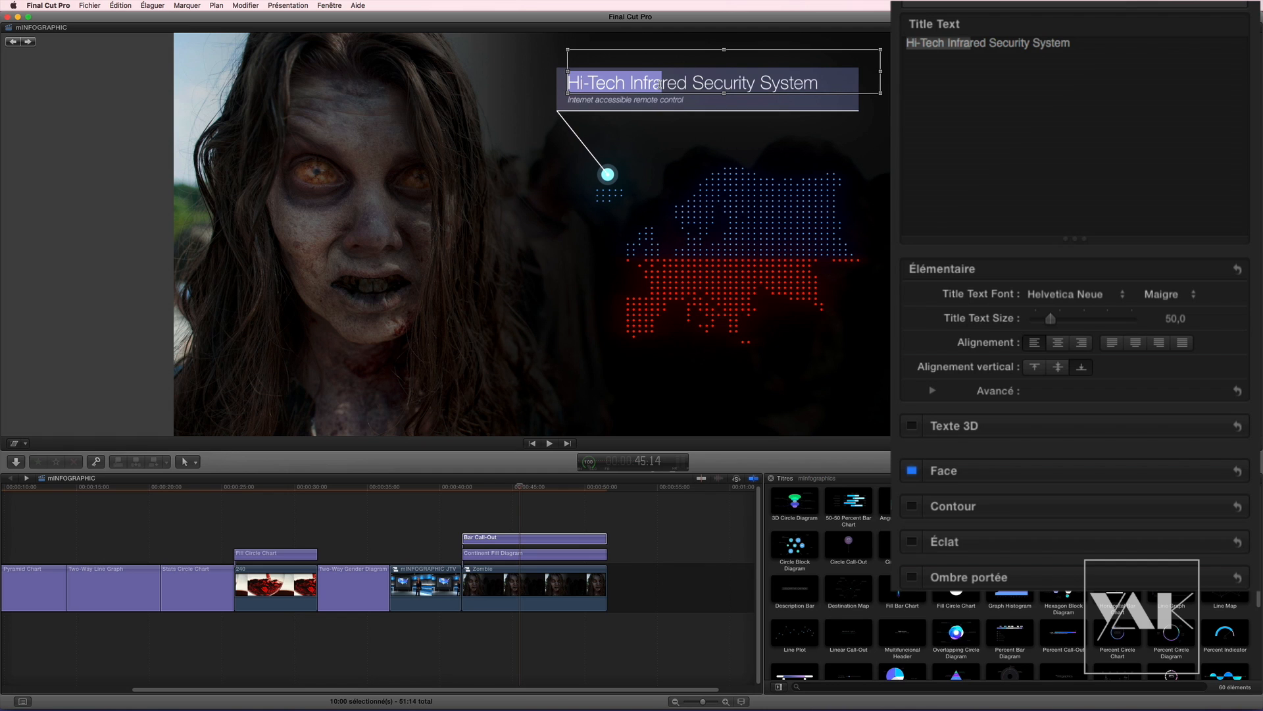
{"action": "triple_click", "coordinate": [1085, 48]}
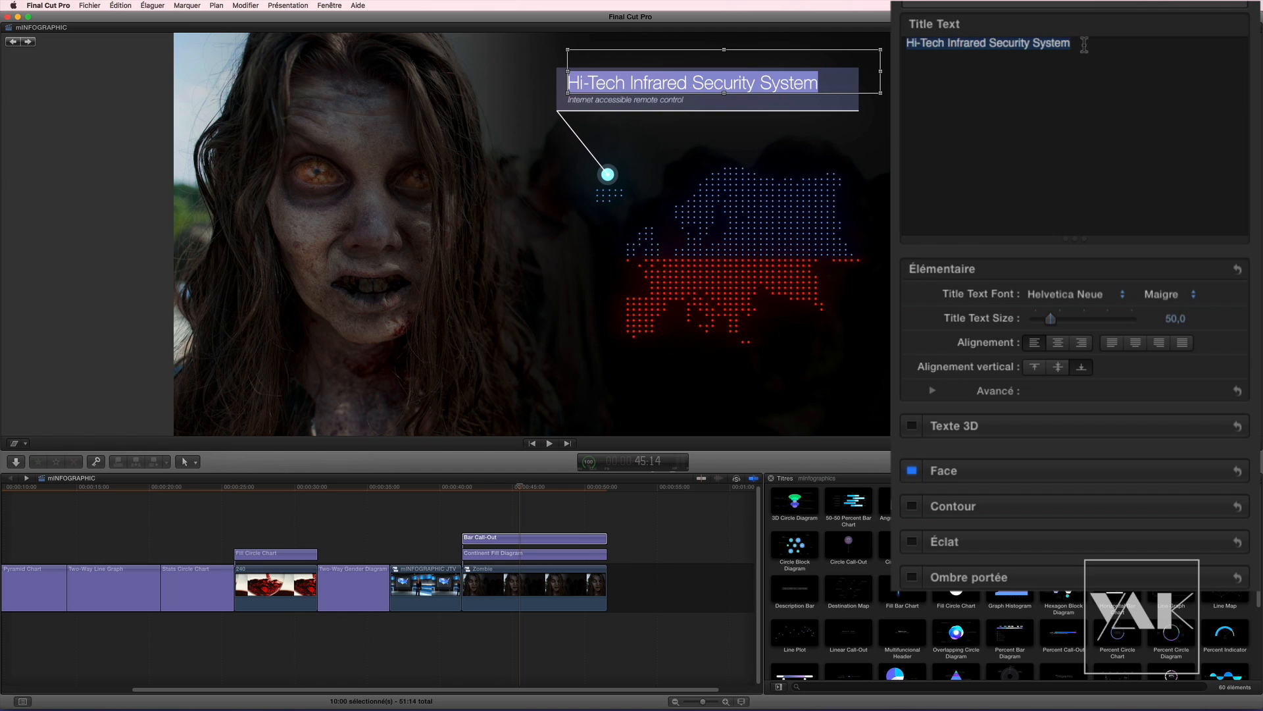
{"action": "type", "text": "Pr"}
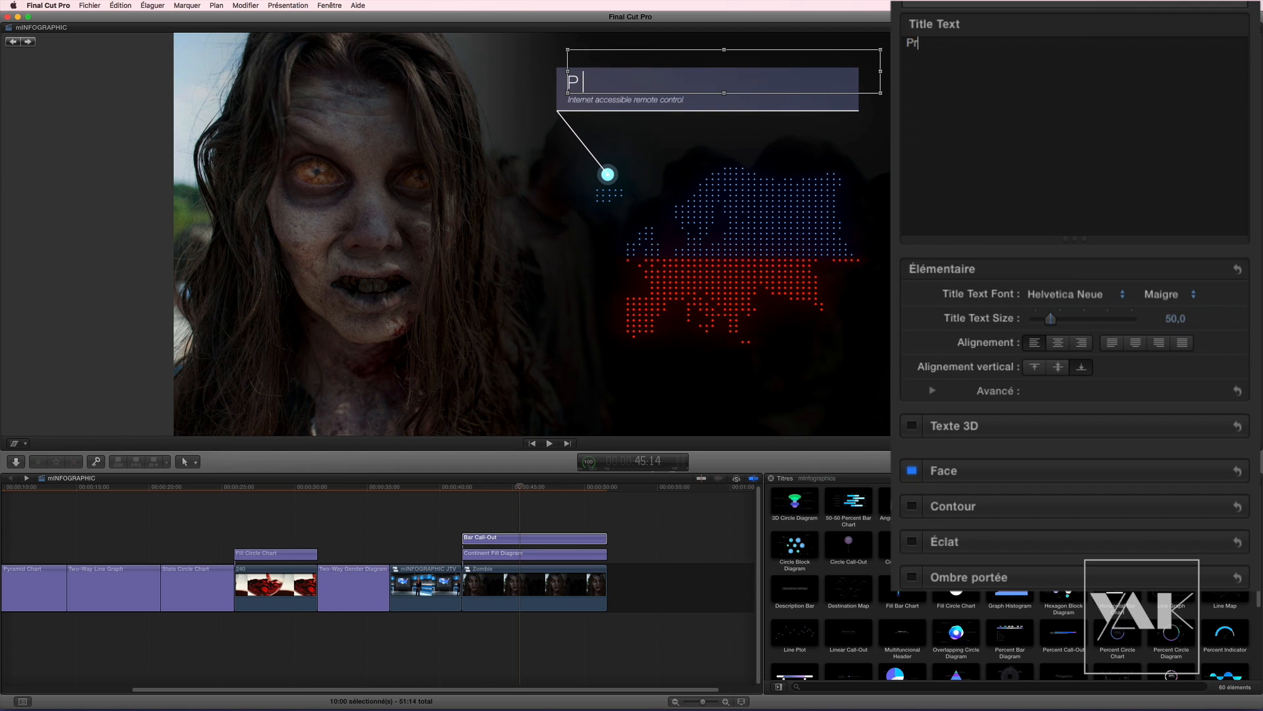
{"action": "type", "text": "édiction inv"}
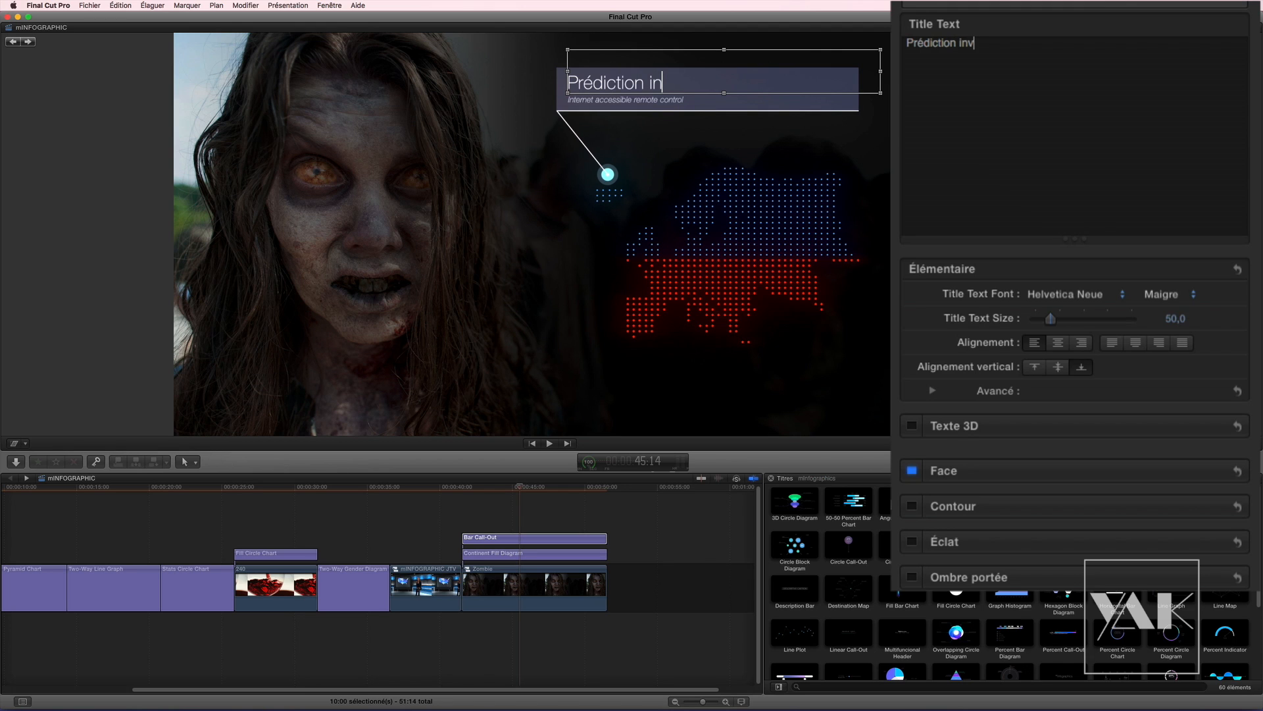
{"action": "key", "text": "BackSpace"}
{"action": "key", "text": "BackSpace"}
{"action": "type", "text": "contamination"}
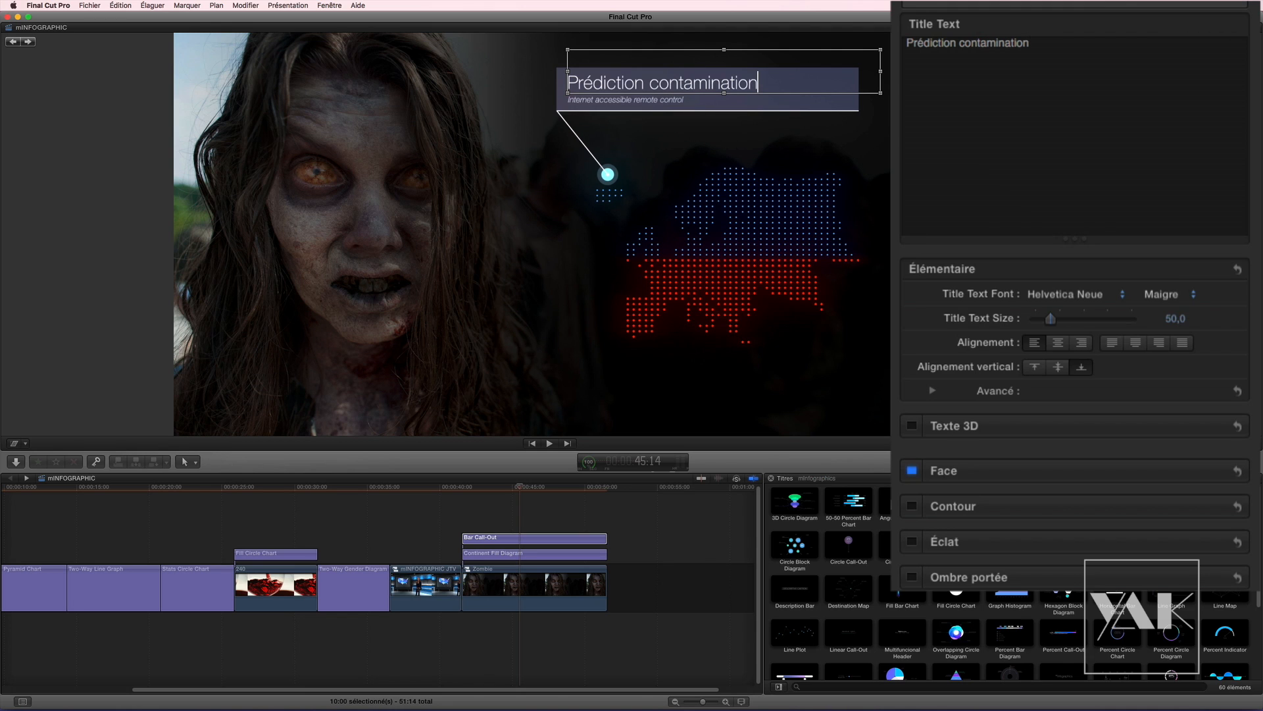
{"action": "type", "text": " ZOMBIES"}
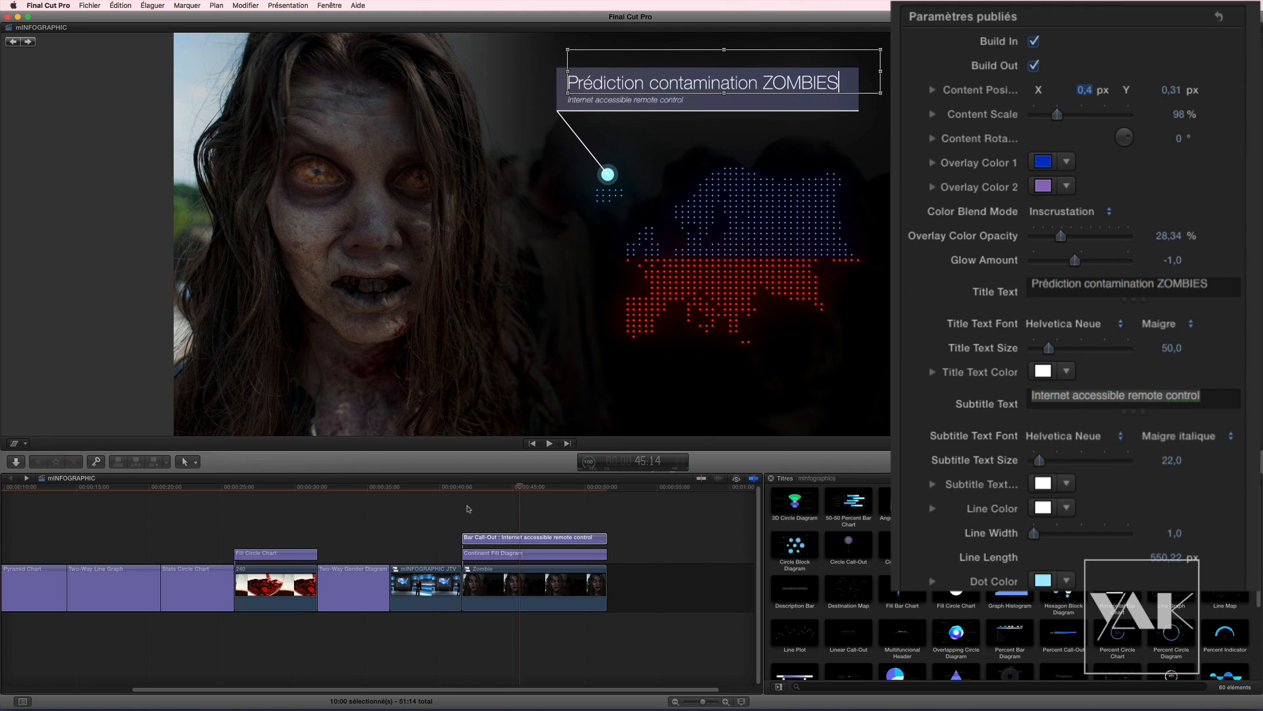
Step: Keyframe the Continent Fill Diagram's Europe Value at 0% near the start of the Zombie clip, at 42:13
{"action": "left_click", "coordinate": [492, 537]}
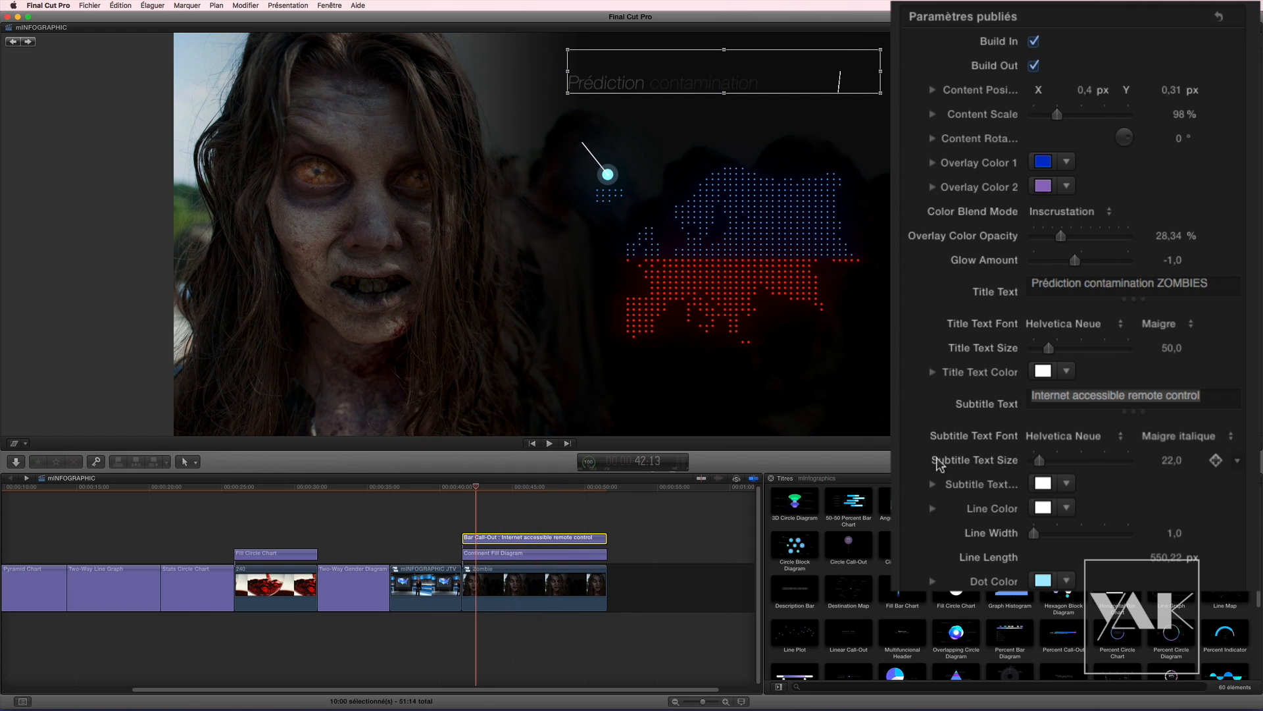
{"action": "left_click", "coordinate": [535, 556]}
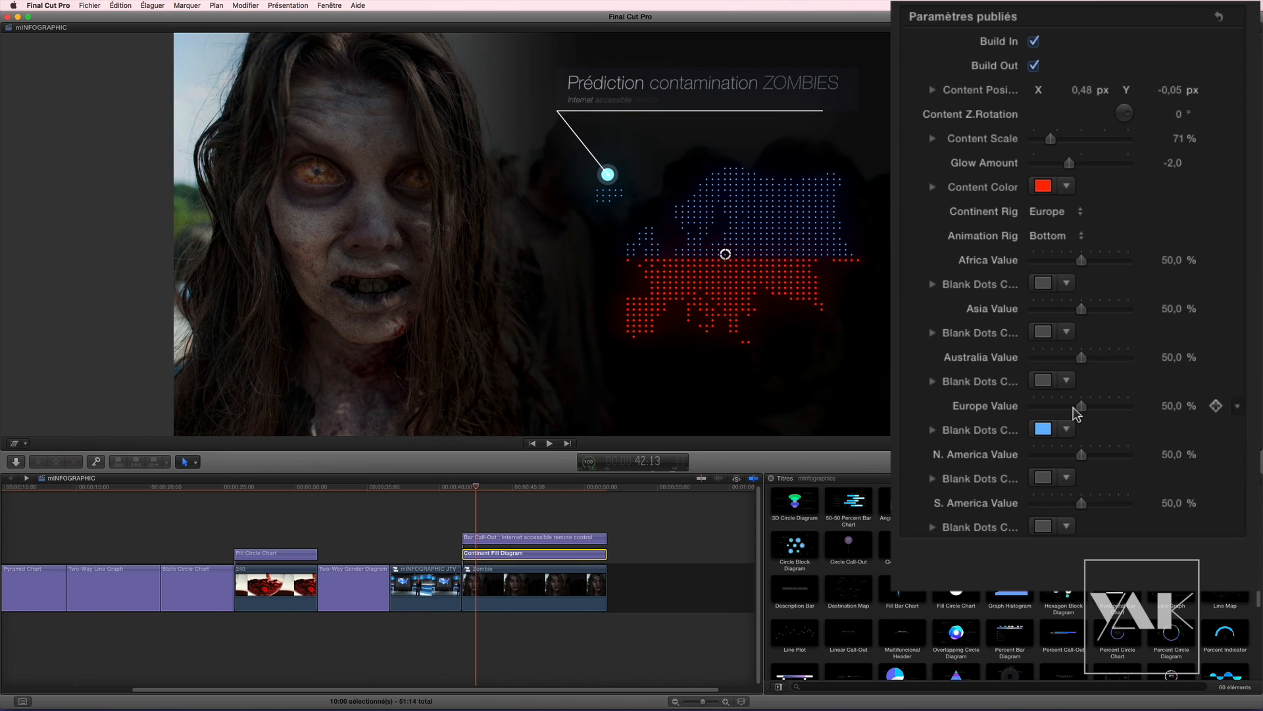
{"action": "left_click", "coordinate": [1215, 406]}
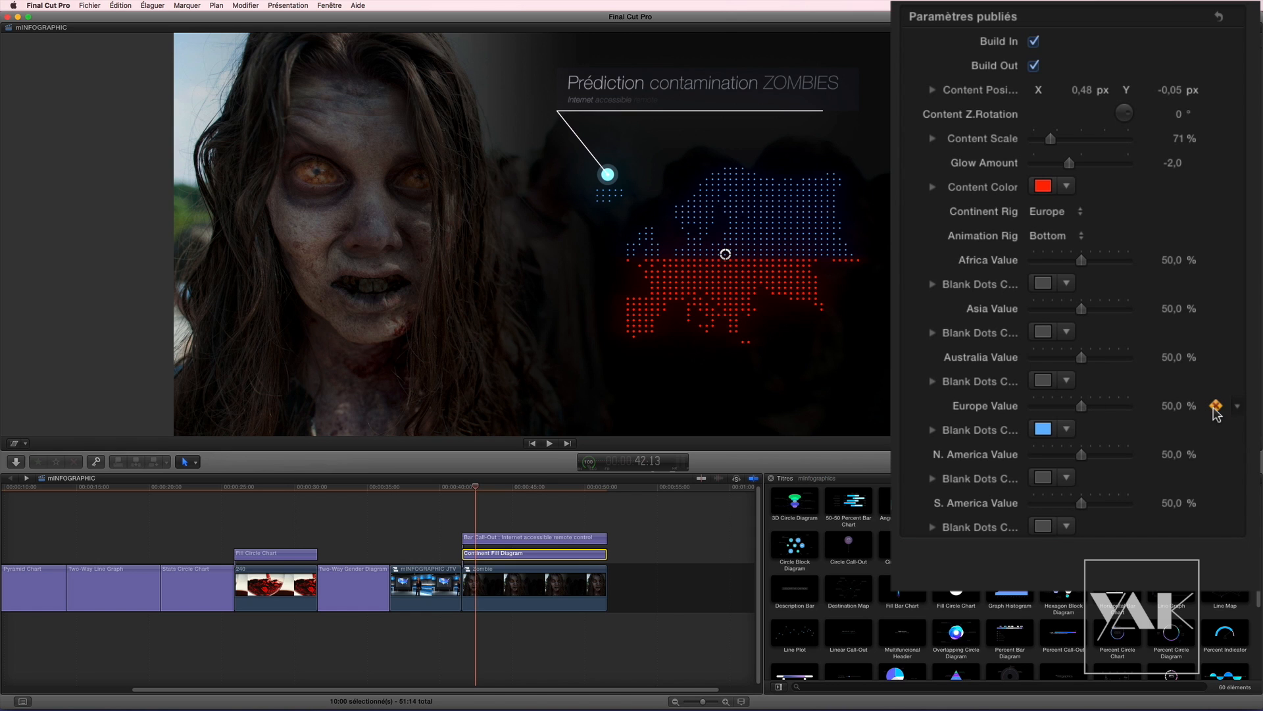
{"action": "left_click_drag", "start_coordinate": [1066, 405], "coordinate": [979, 413]}
Step: Add a second Europe Value keyframe of 70% near the clip's end, at 50:13, and preview the fill animation
{"action": "left_click_drag", "start_coordinate": [495, 489], "coordinate": [591, 490]}
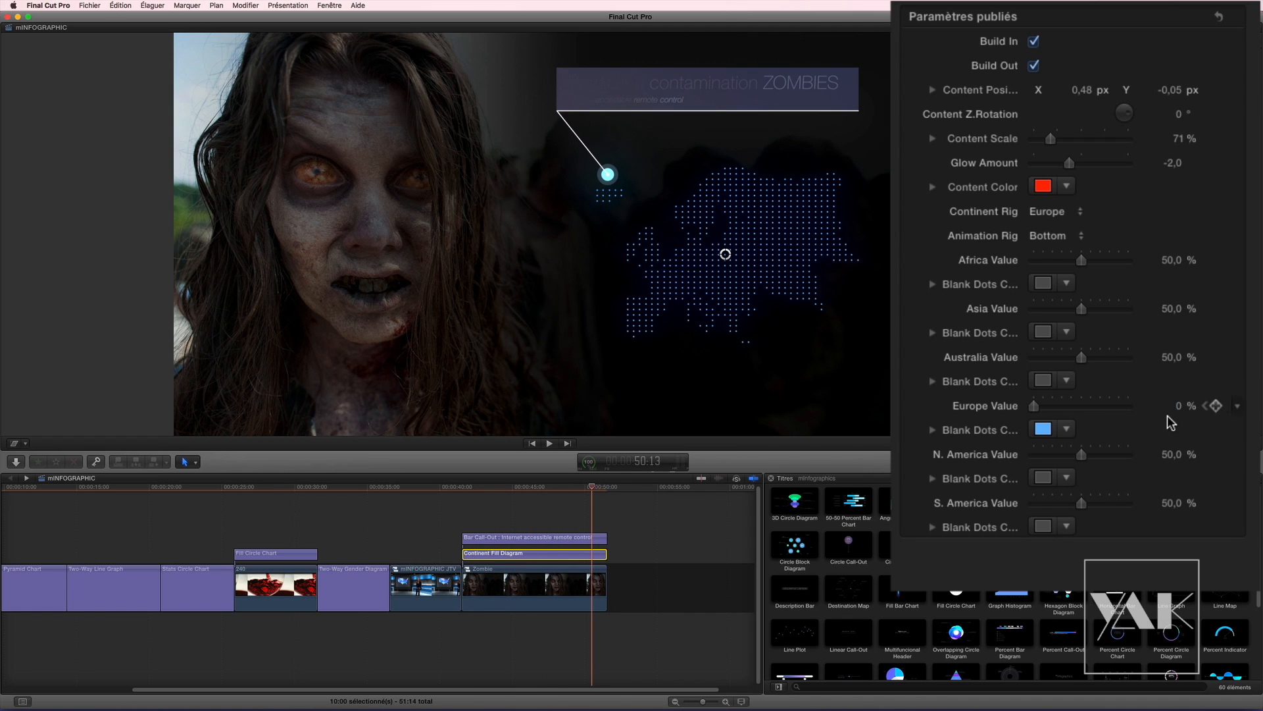
{"action": "left_click", "coordinate": [1216, 406]}
{"action": "left_click", "coordinate": [1106, 408]}
{"action": "left_click_drag", "start_coordinate": [1108, 408], "coordinate": [1113, 409]}
{"action": "left_click", "coordinate": [1110, 408]}
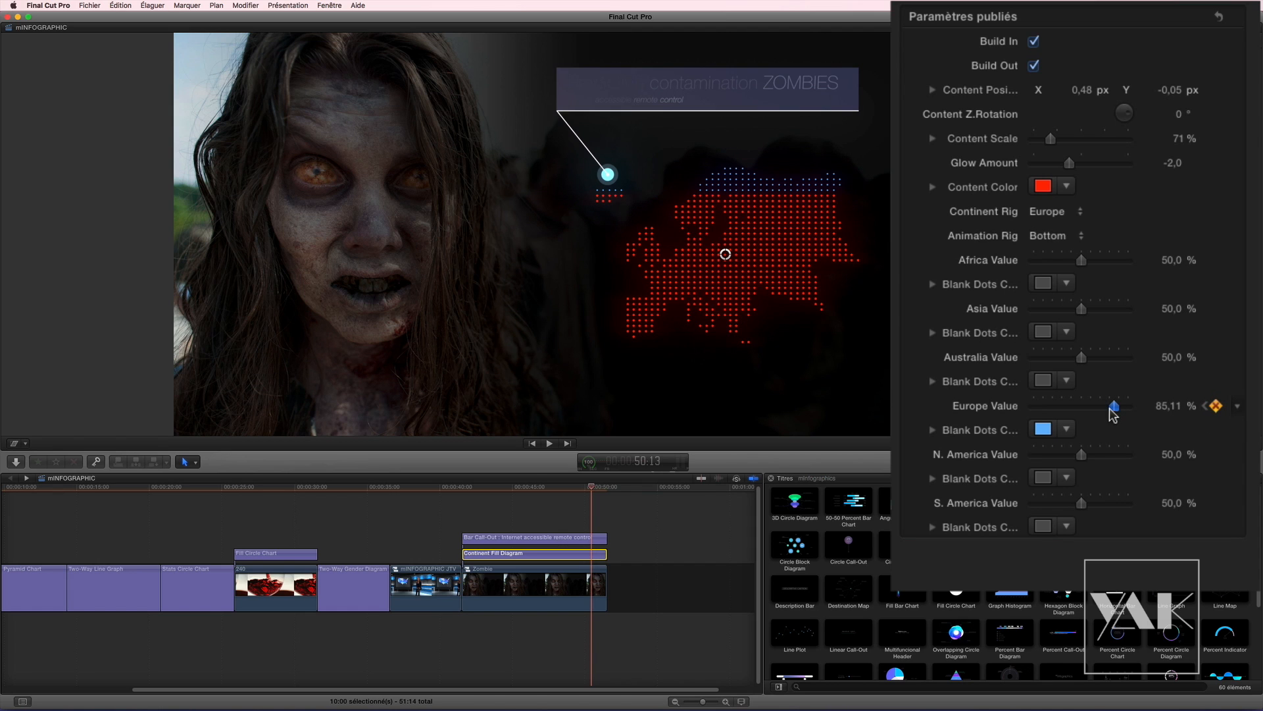
{"action": "left_click_drag", "start_coordinate": [1111, 409], "coordinate": [1100, 422]}
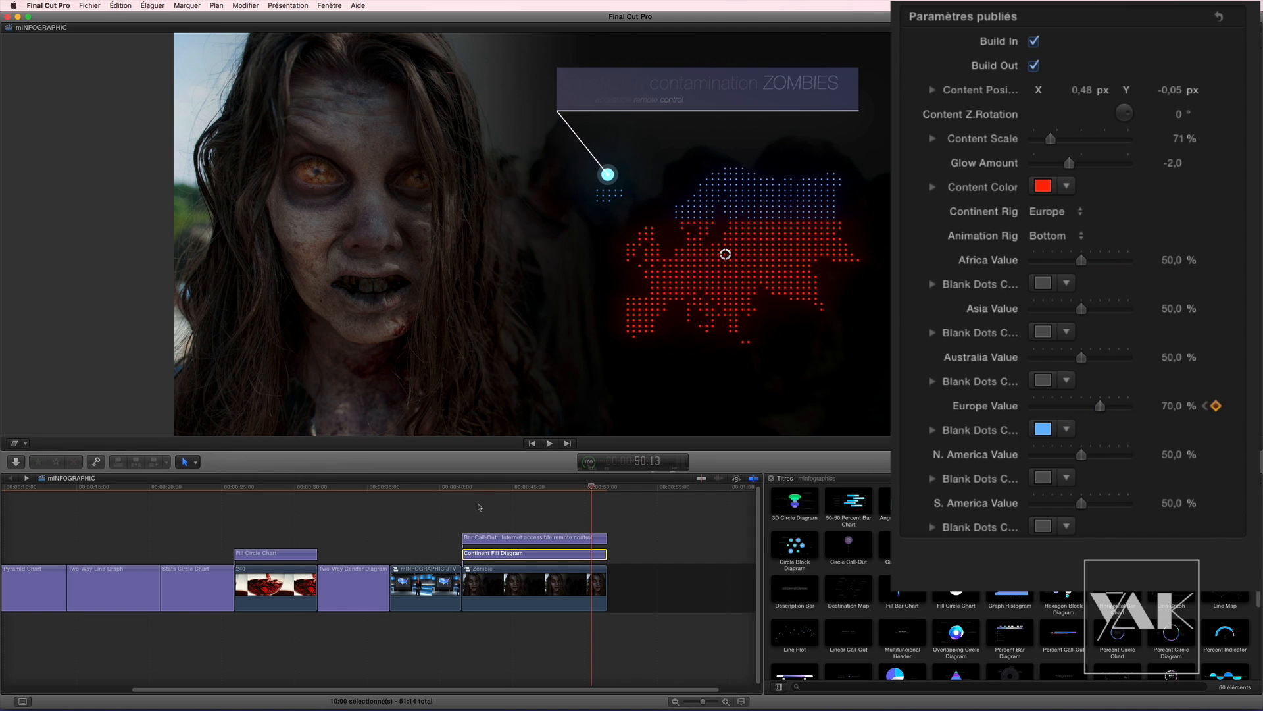
{"action": "left_click_drag", "start_coordinate": [550, 489], "coordinate": [591, 520]}
{"action": "left_click", "coordinate": [541, 491]}
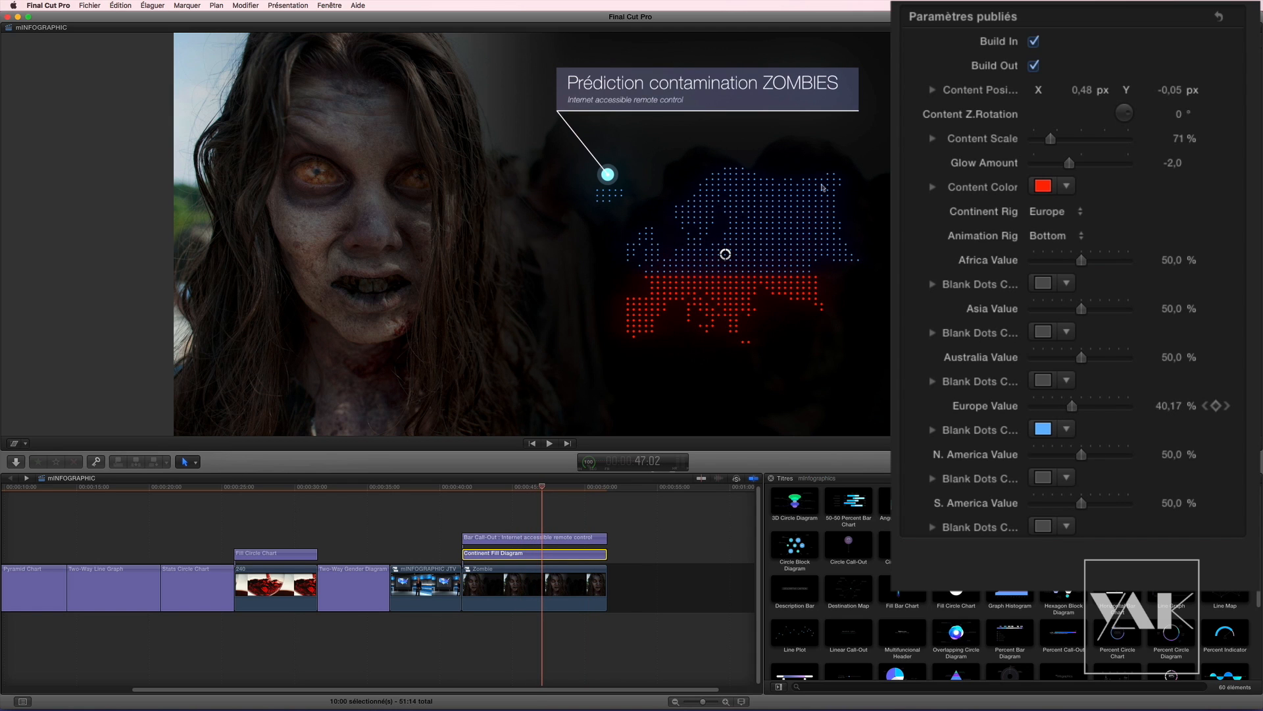
Step: Change the Continent Fill Diagram's Animation Rig to Round Animation and preview the fill spreading over Europe
{"action": "left_click", "coordinate": [1058, 238]}
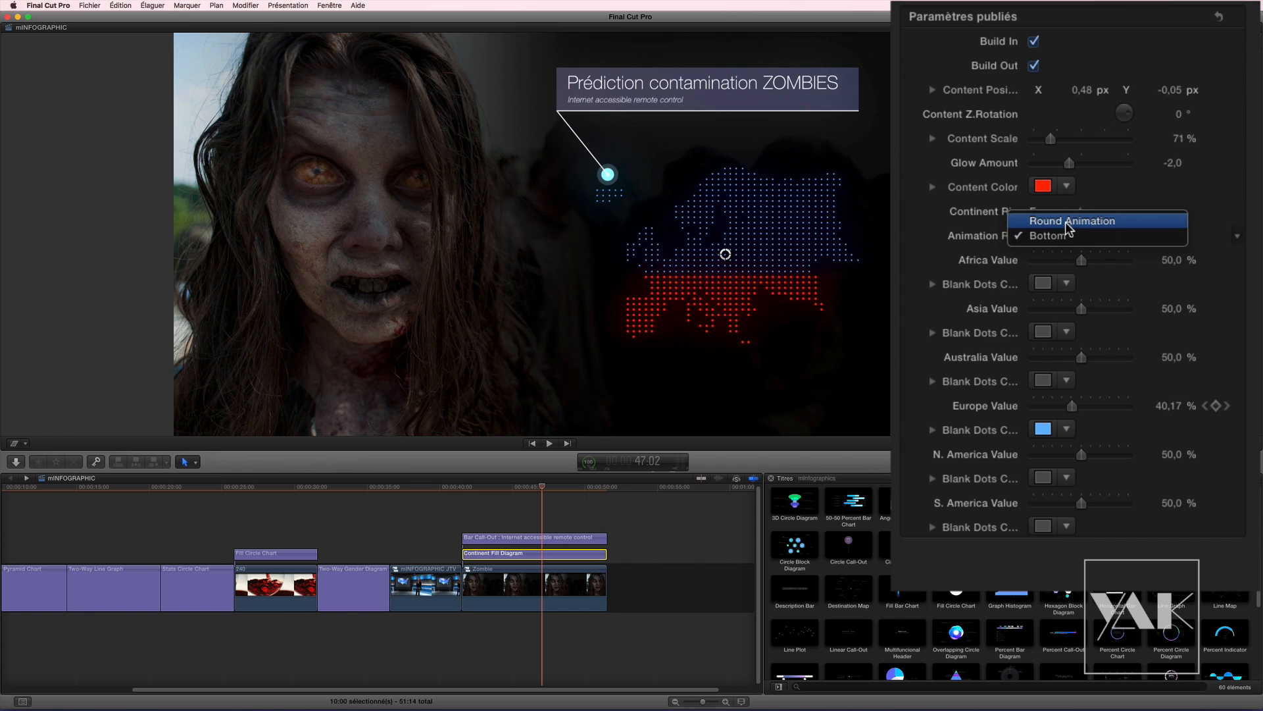
{"action": "left_click", "coordinate": [1069, 223]}
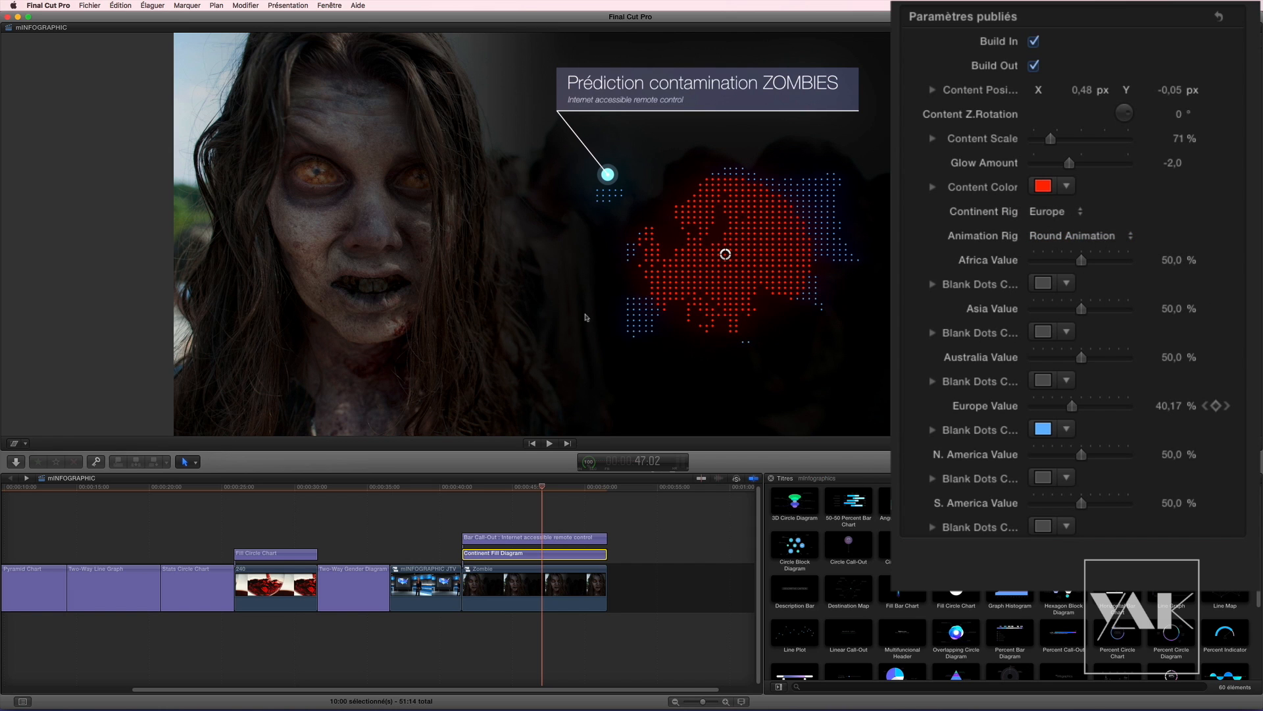
{"action": "mouse_move", "coordinate": [533, 490]}
{"action": "left_mouse_down"}
{"action": "mouse_move", "coordinate": [467, 487]}
{"action": "mouse_move", "coordinate": [587, 492]}
{"action": "mouse_move", "coordinate": [547, 491]}
{"action": "left_mouse_up"}
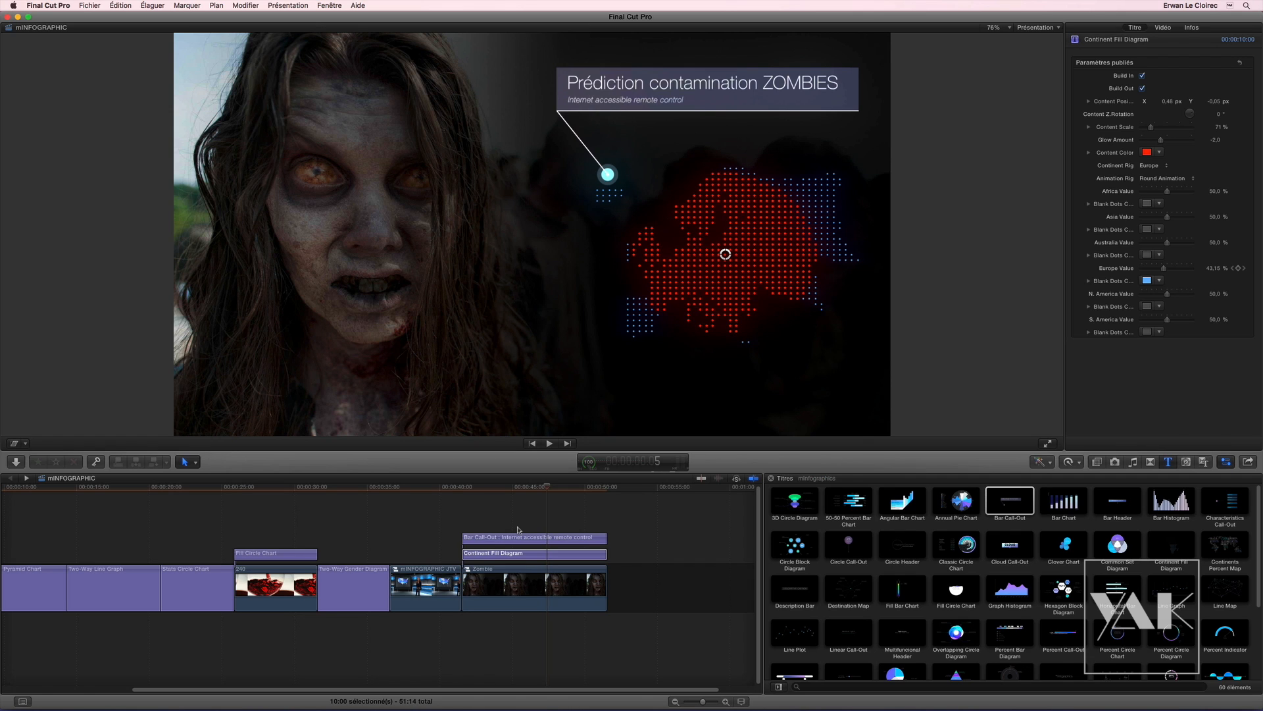
Step: Delete the Bar Call-Out title above the Continent Fill Diagram and scrub through the timeline to review it
{"action": "left_click", "coordinate": [515, 538]}
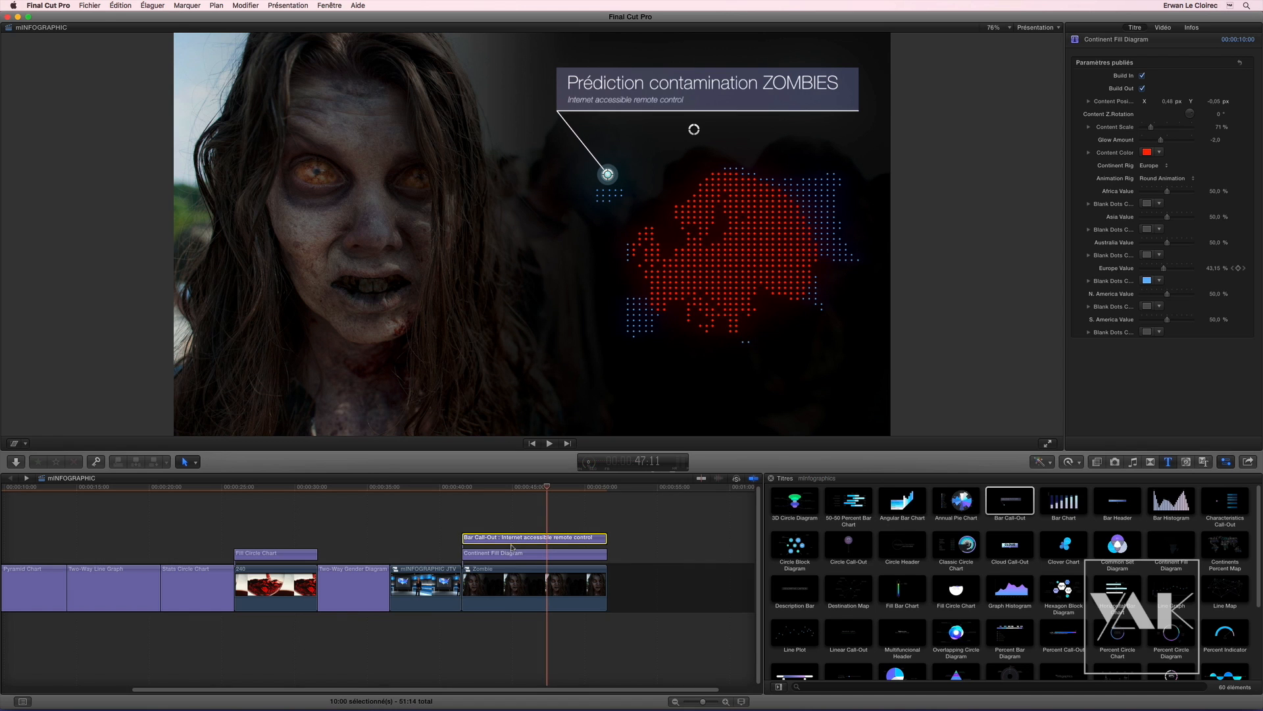
{"action": "key", "text": "BackSpace"}
{"action": "left_click_drag", "start_coordinate": [282, 493], "coordinate": [520, 539]}
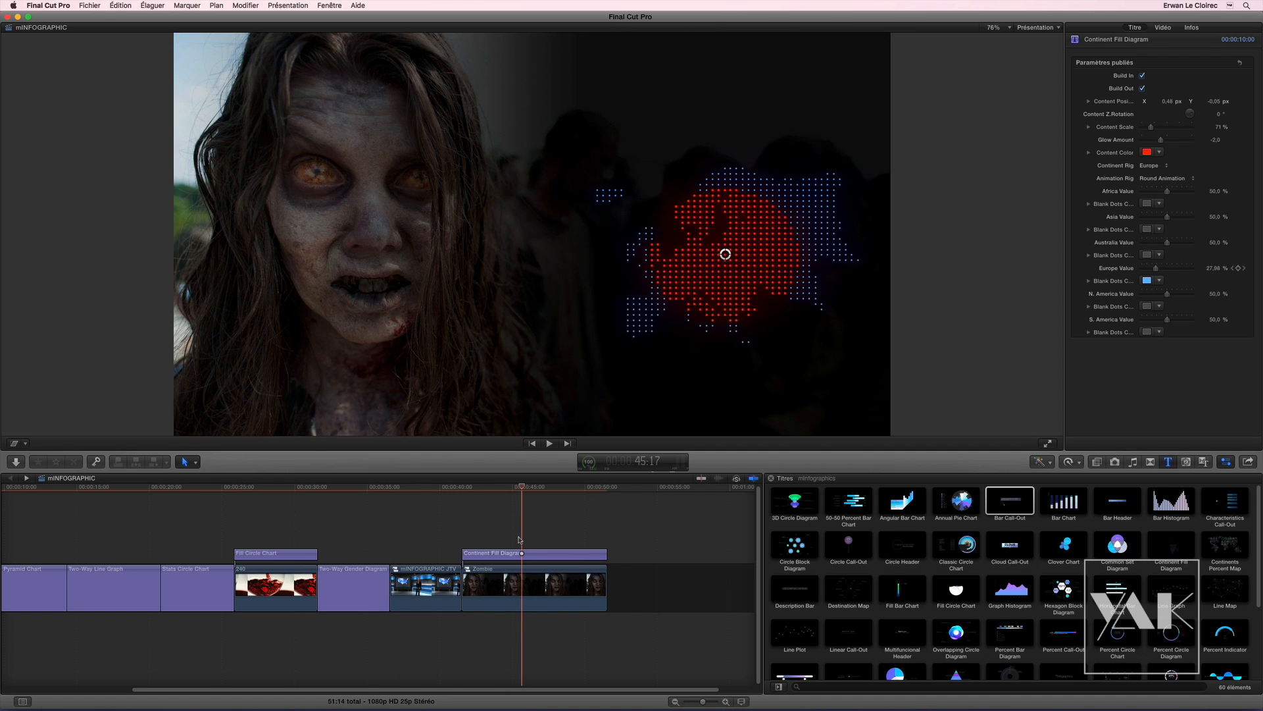
Step: Switch to the web browser's motionvfx.com mInfographics page and look through its gallery of infographic elements
{"action": "key", "text": "ctrl+Right"}
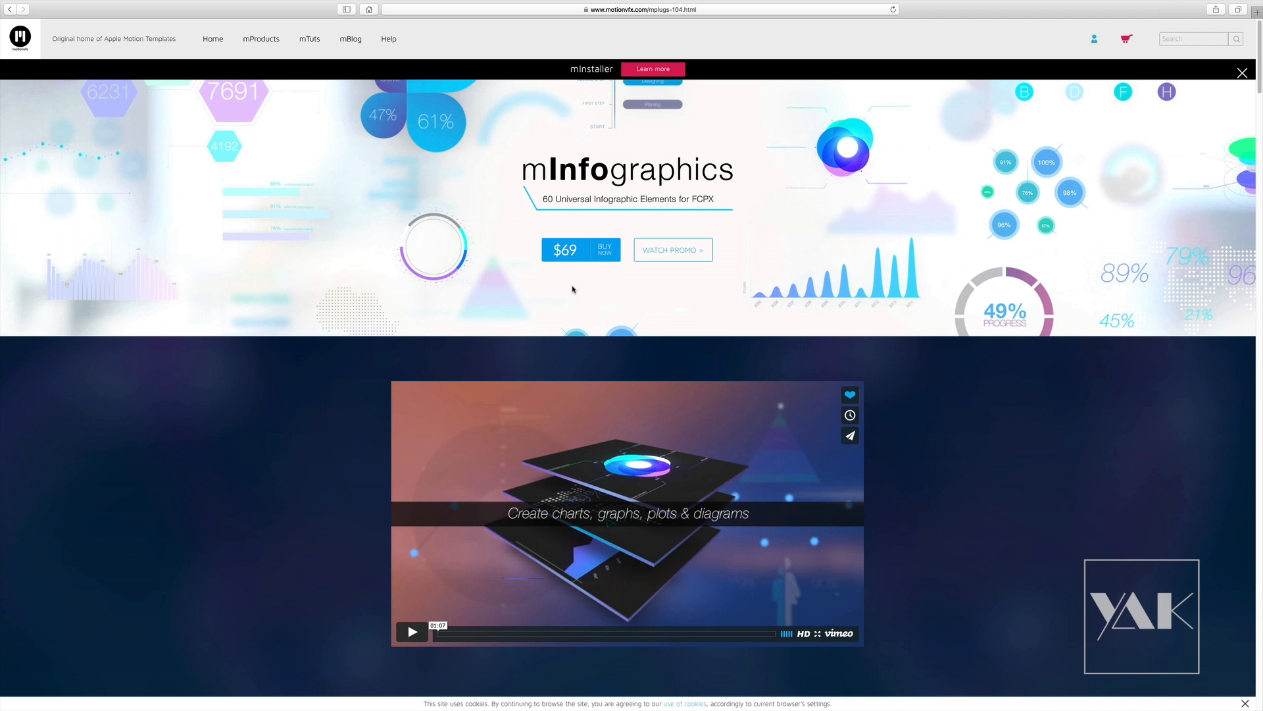
{"action": "left_click_drag", "start_coordinate": [1258, 83], "coordinate": [1231, 529]}
{"action": "scroll", "coordinate": [1231, 529], "scroll_direction": "down", "scroll_amount": 3}
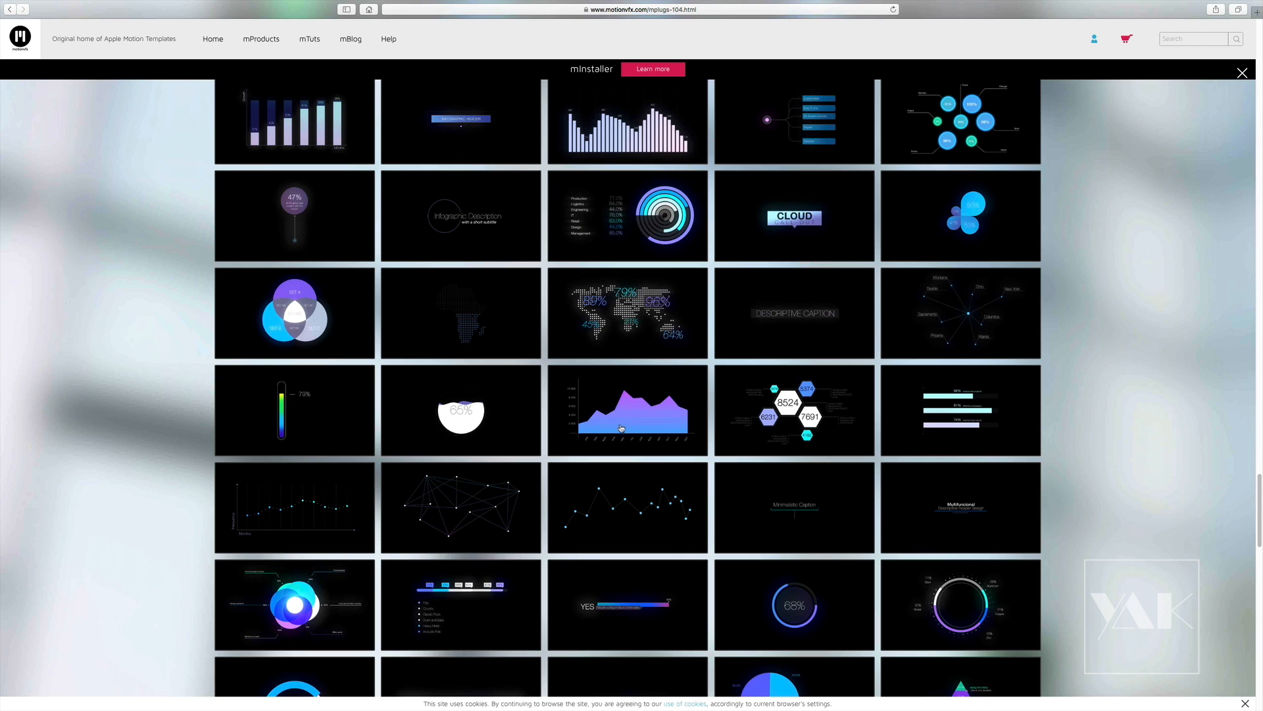